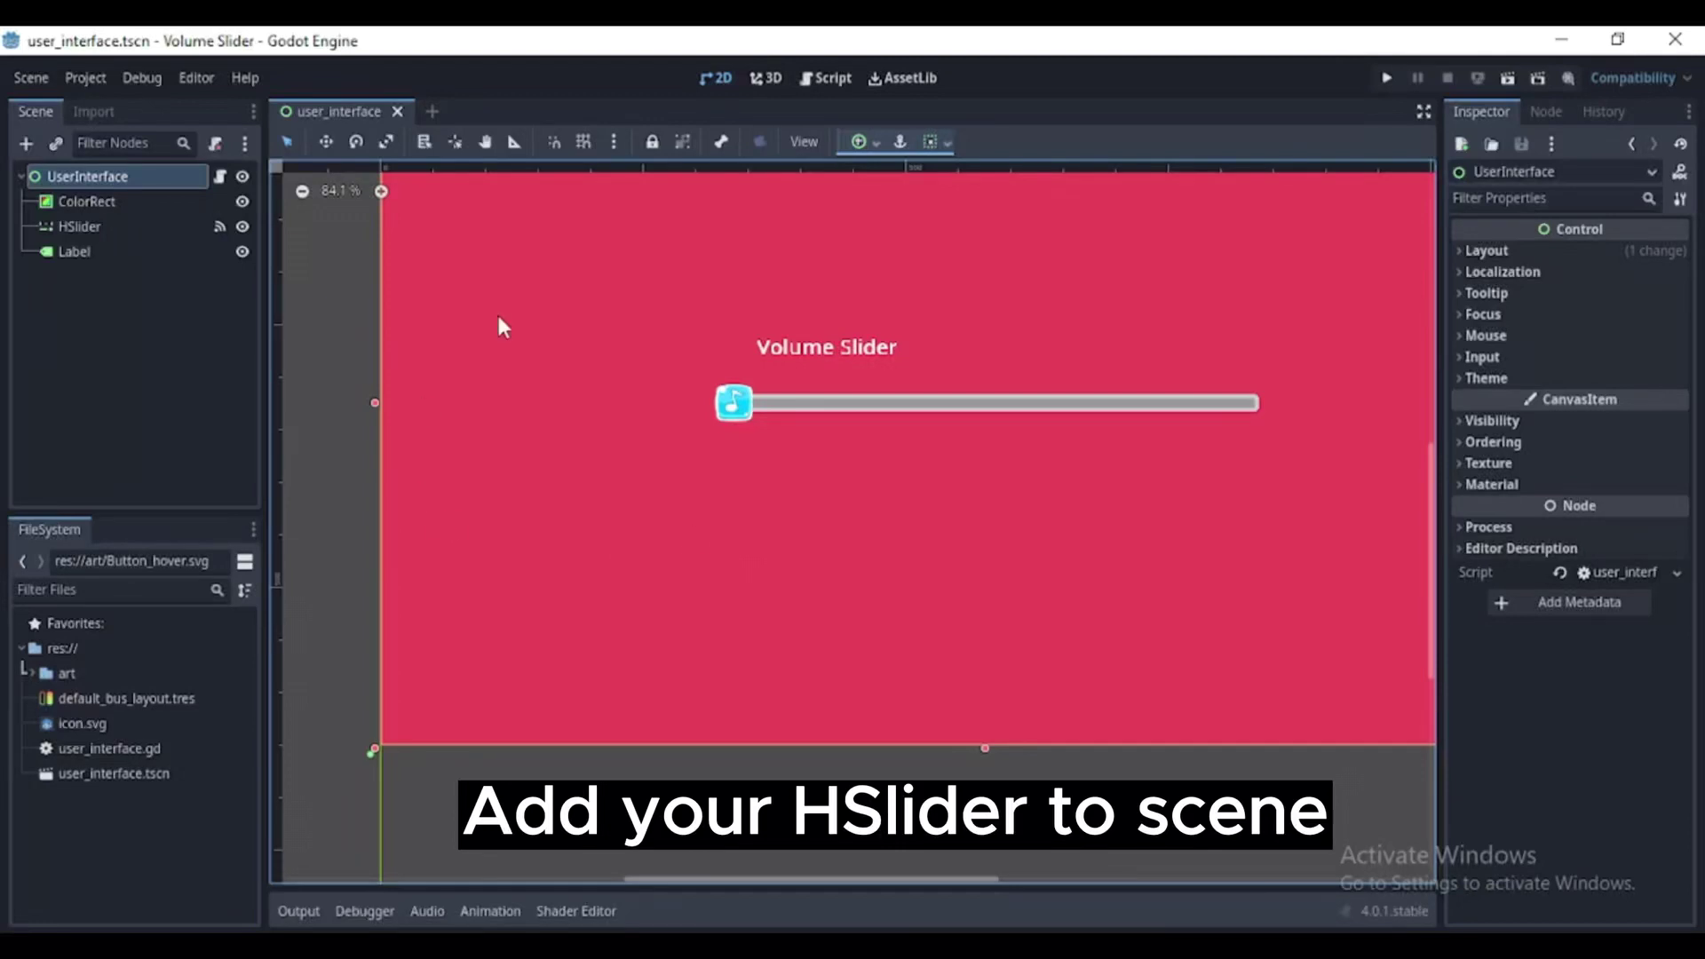
Add a new audio bus, rename it 'Music' beside Master, then hide the Audio panel.
click(427, 910)
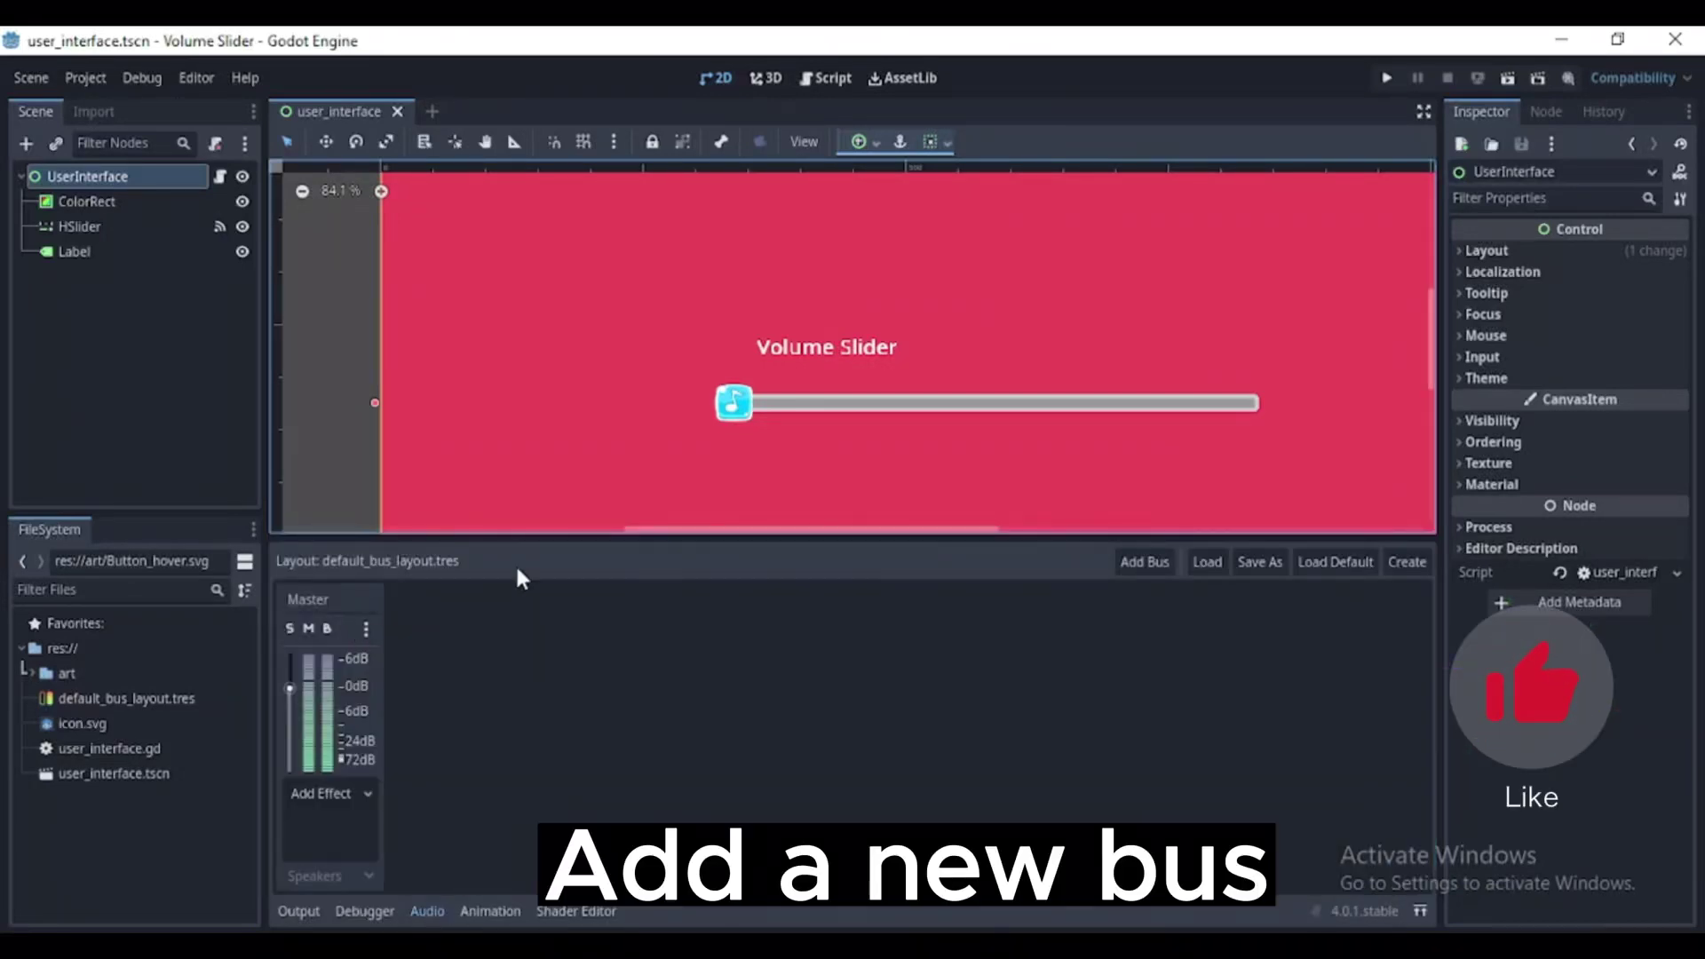
click(1131, 563)
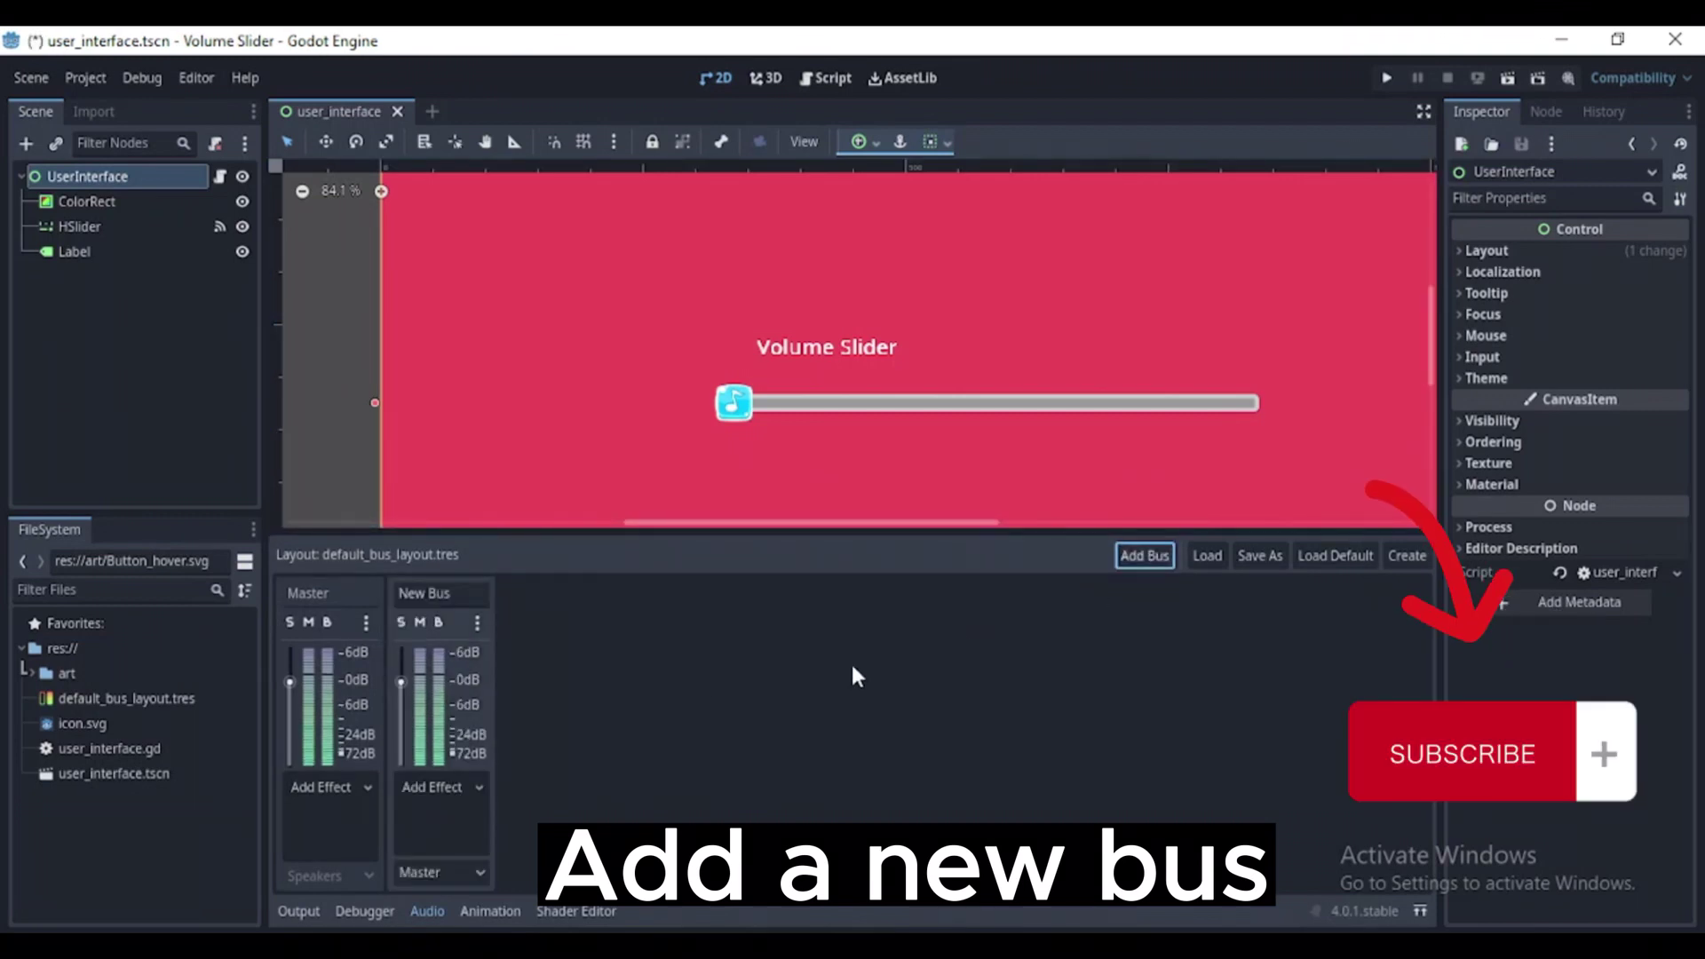
click(454, 592)
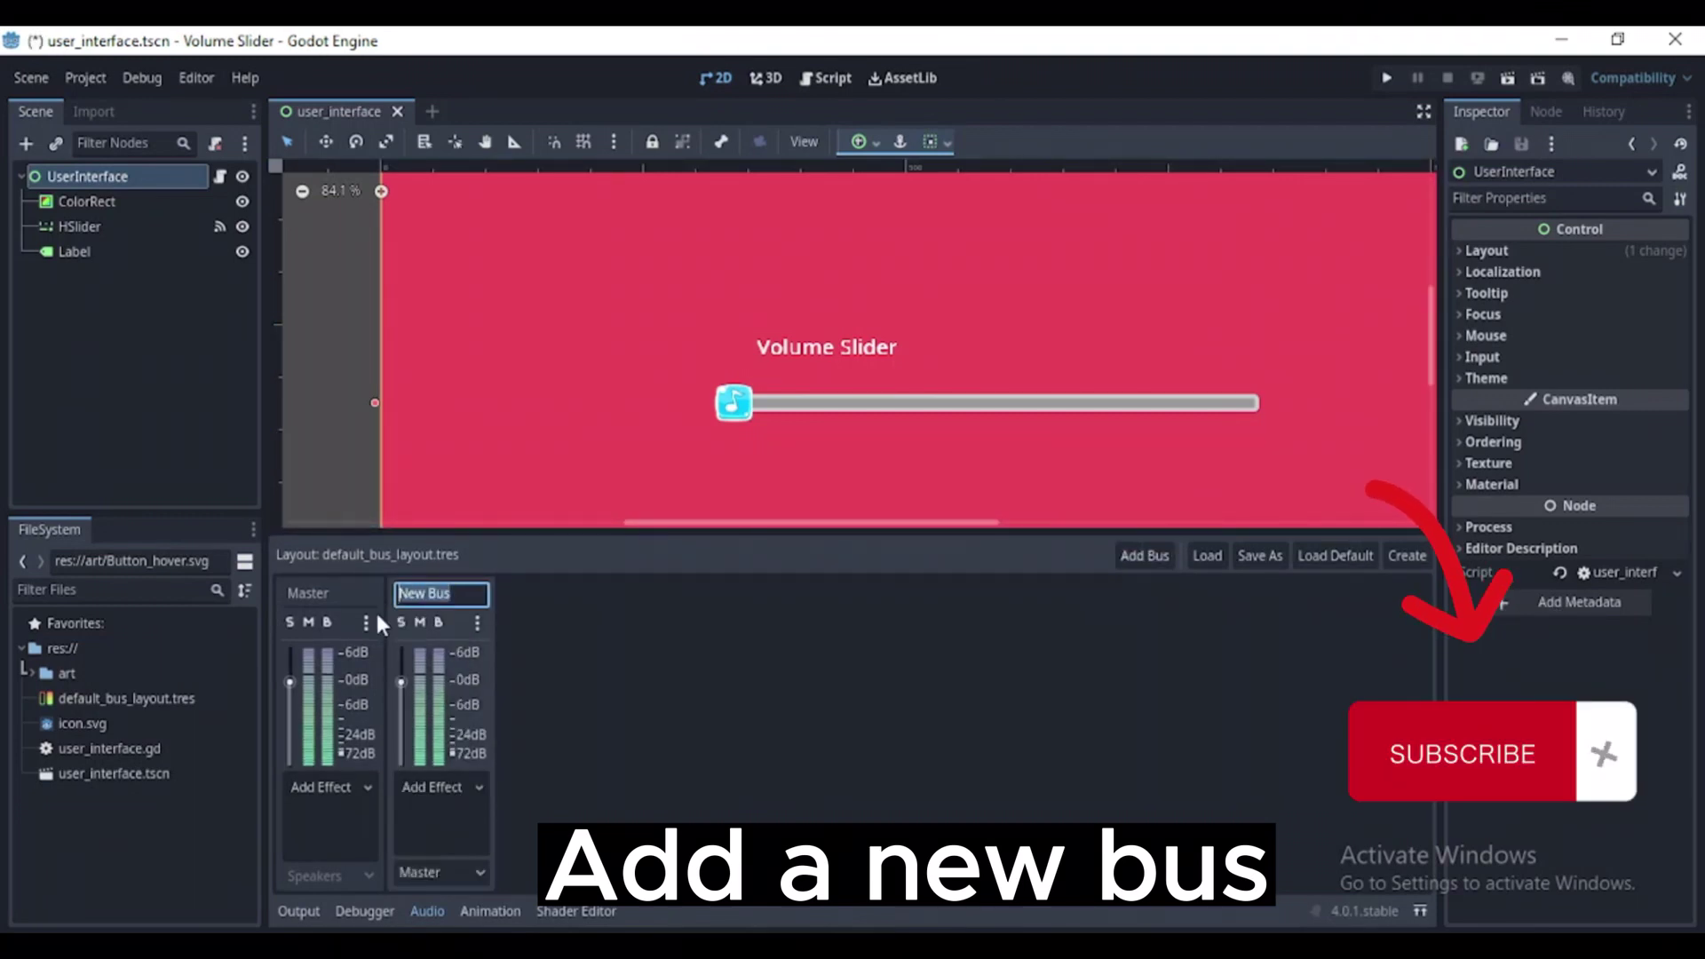
text(Mus)
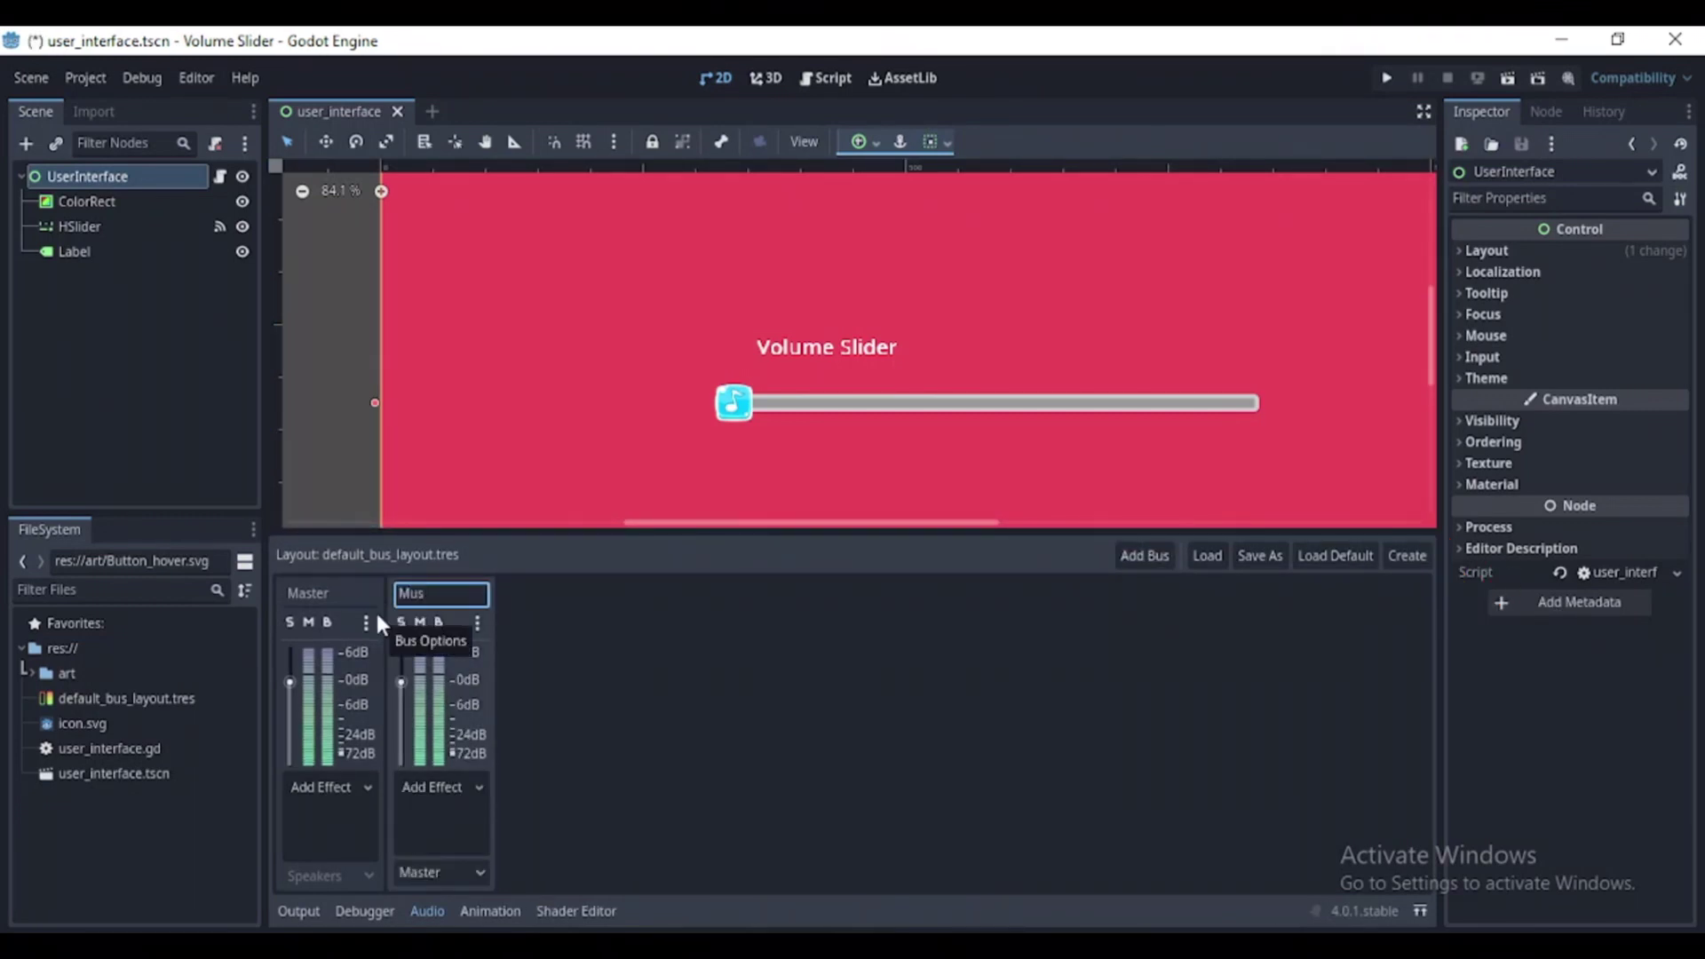
text(ic)
key(Return)
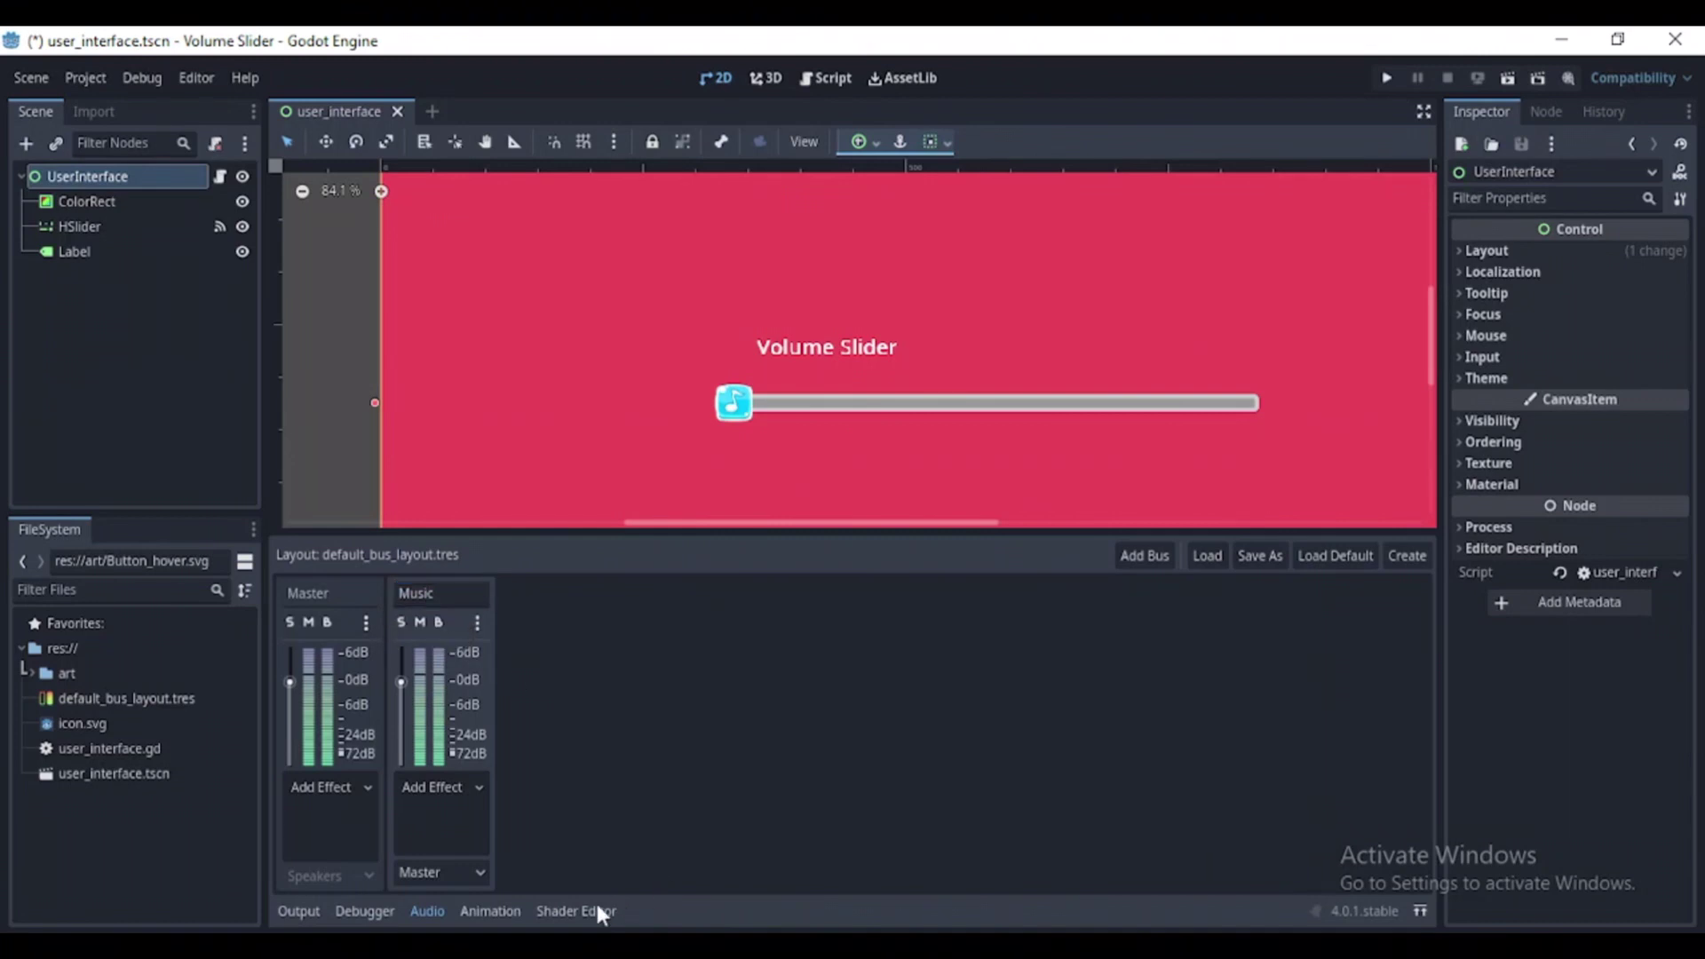
click(427, 910)
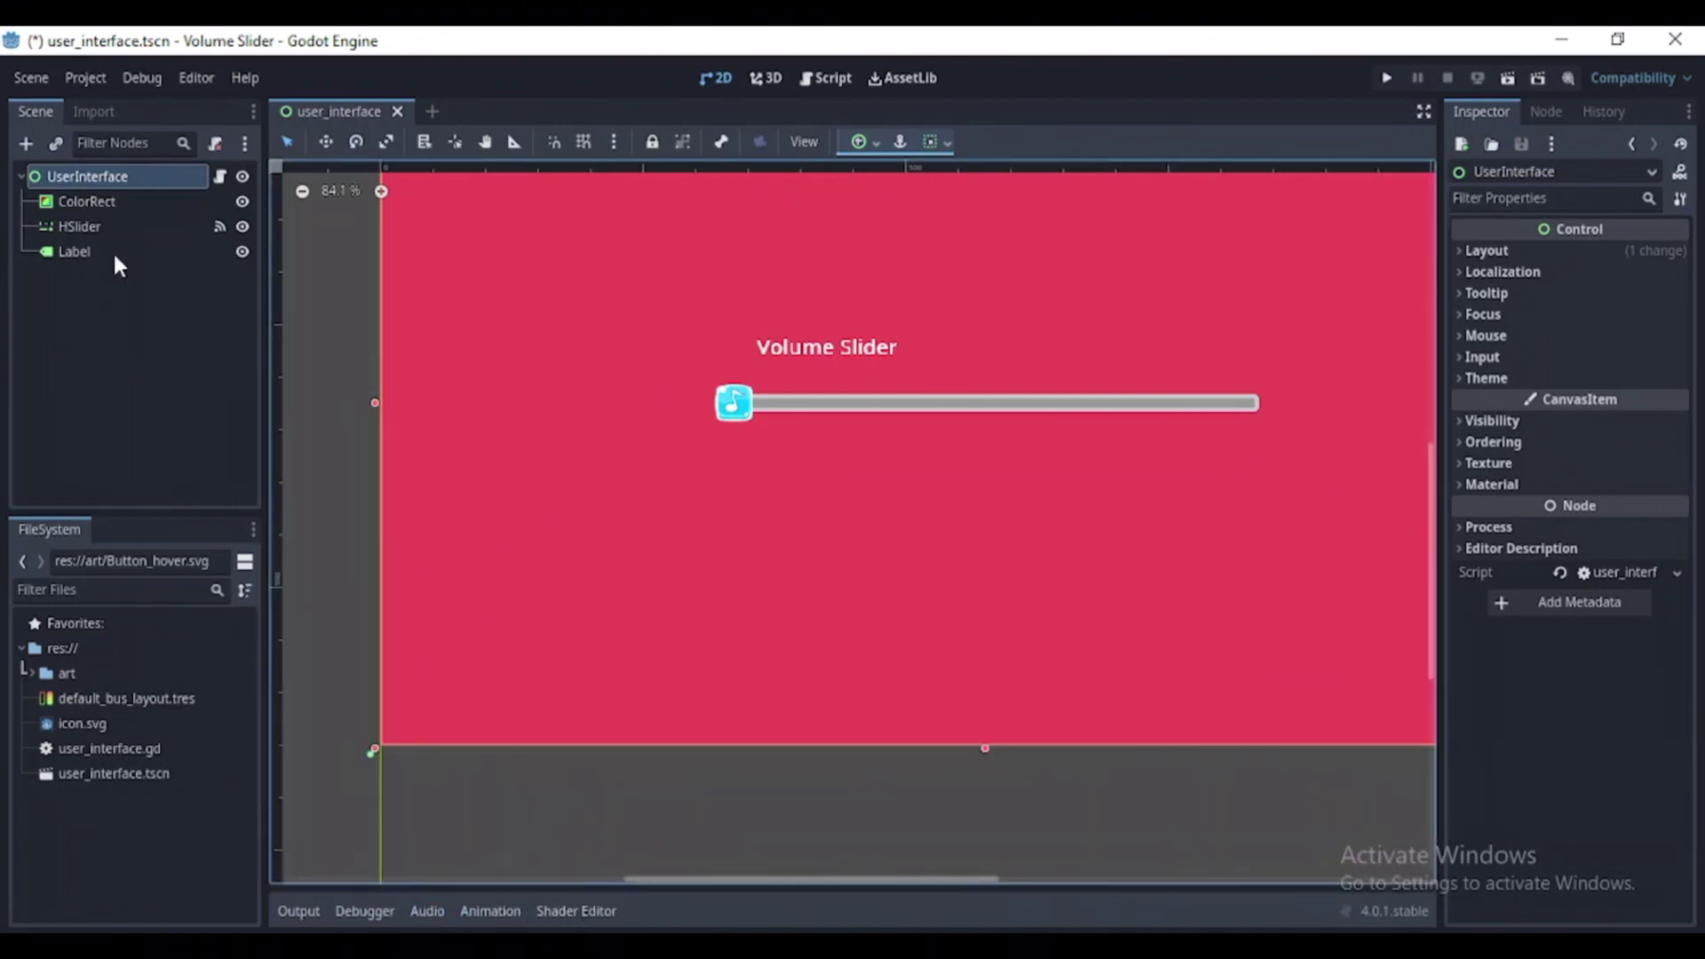
Open user_interface.gd and insert blank lines above the existing slider function.
click(219, 176)
key(Return)
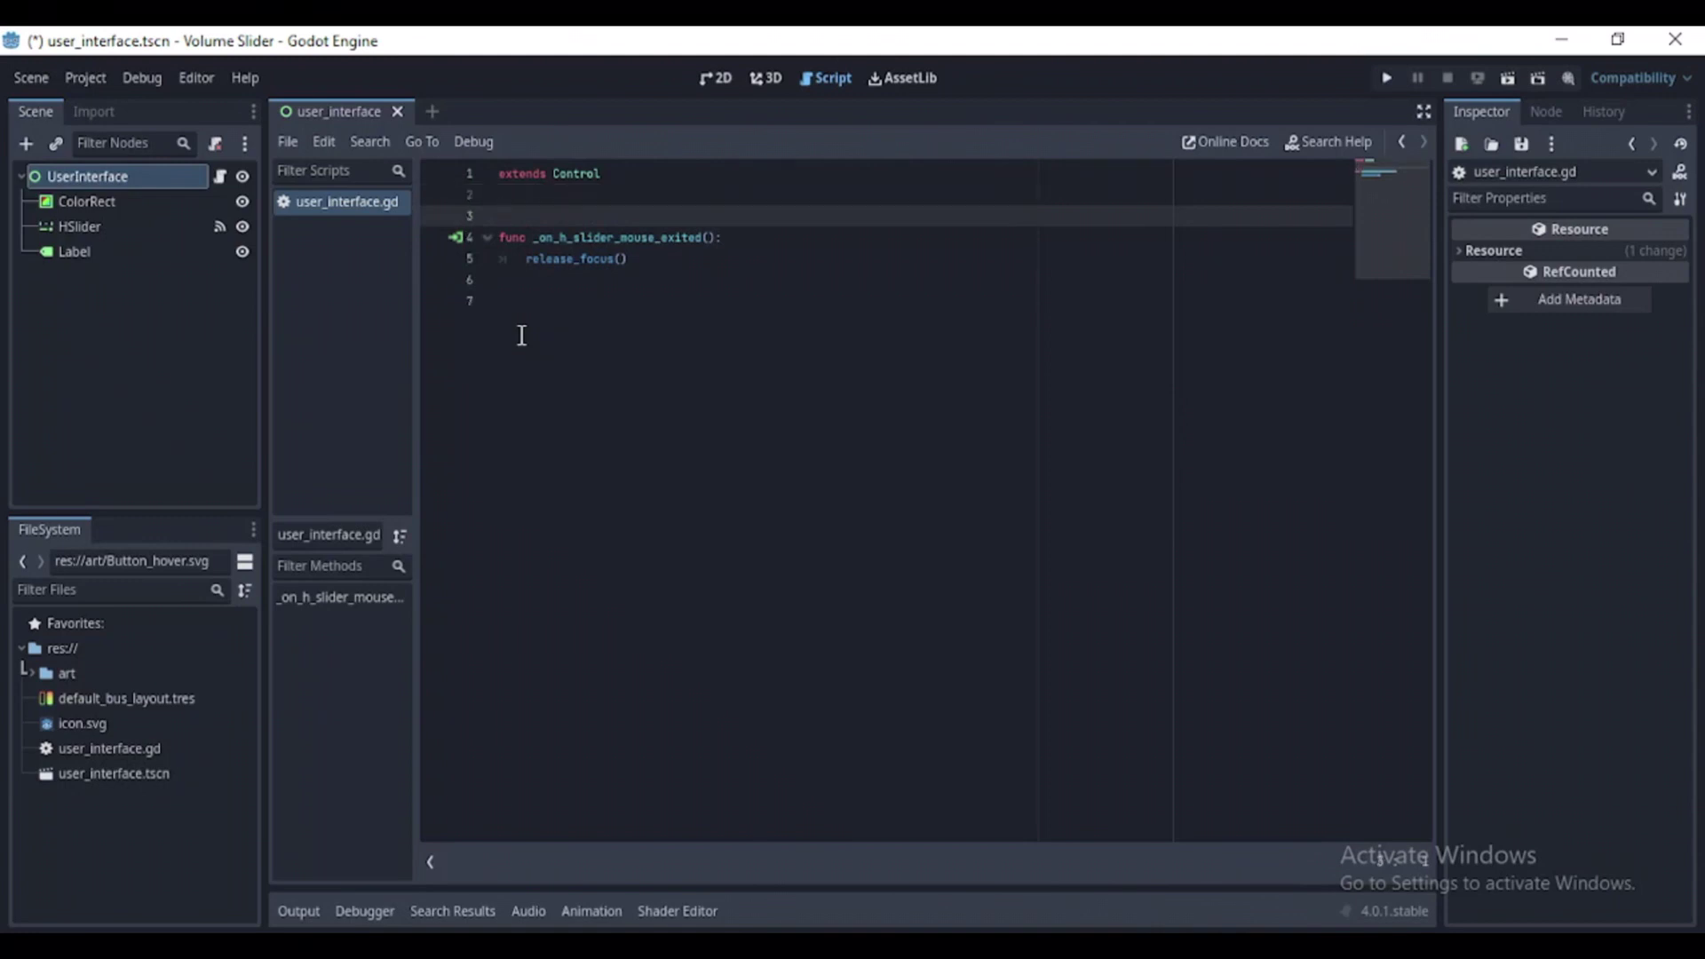
key(Return)
key(Up)
Declare var music = AudioServer.get_bus_index("Music") on line 3 of the script.
text(var )
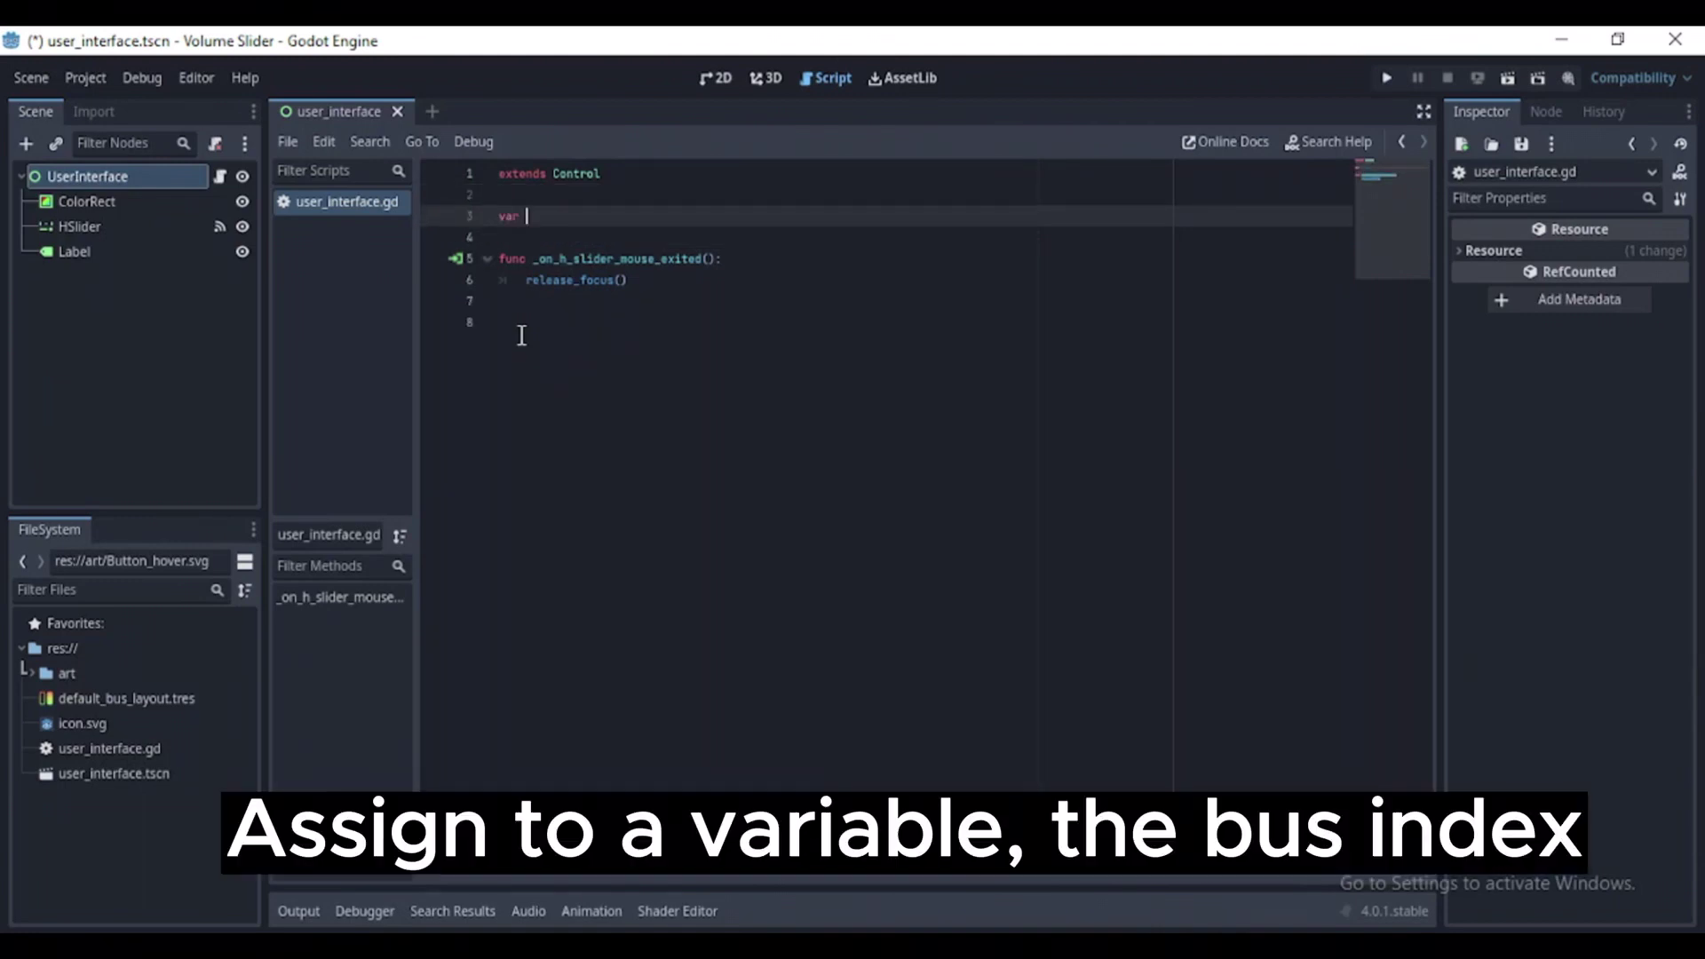
text(music )
text(= A)
key(BackSpace)
text(A)
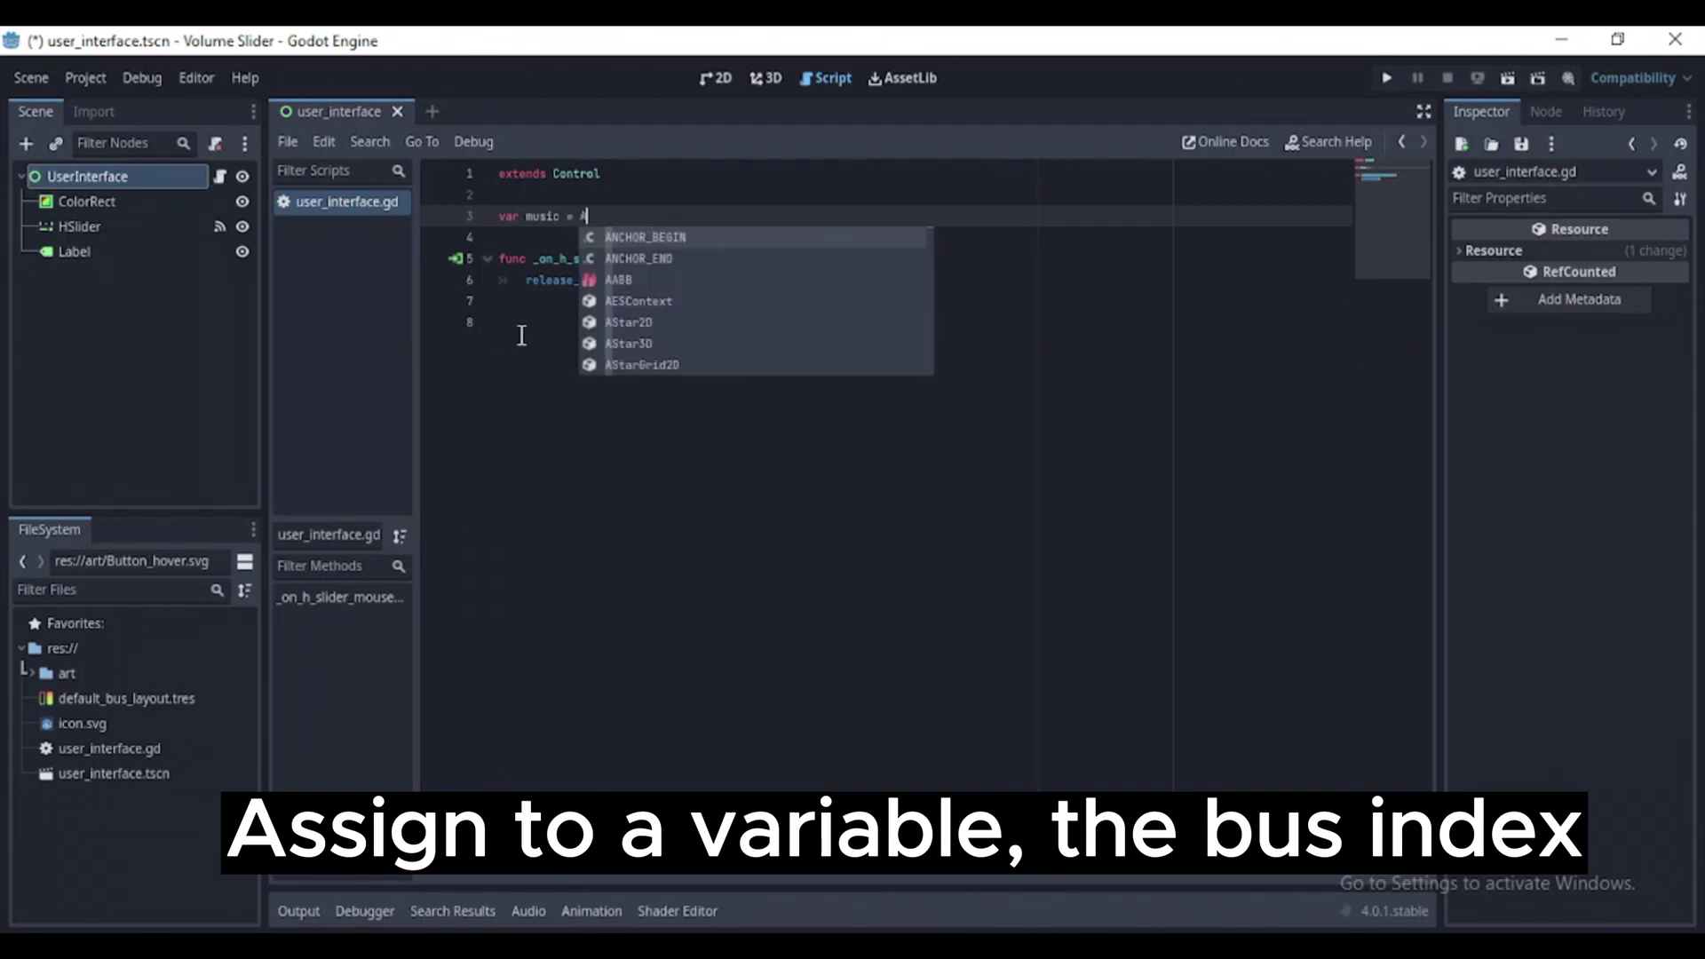
text(ud)
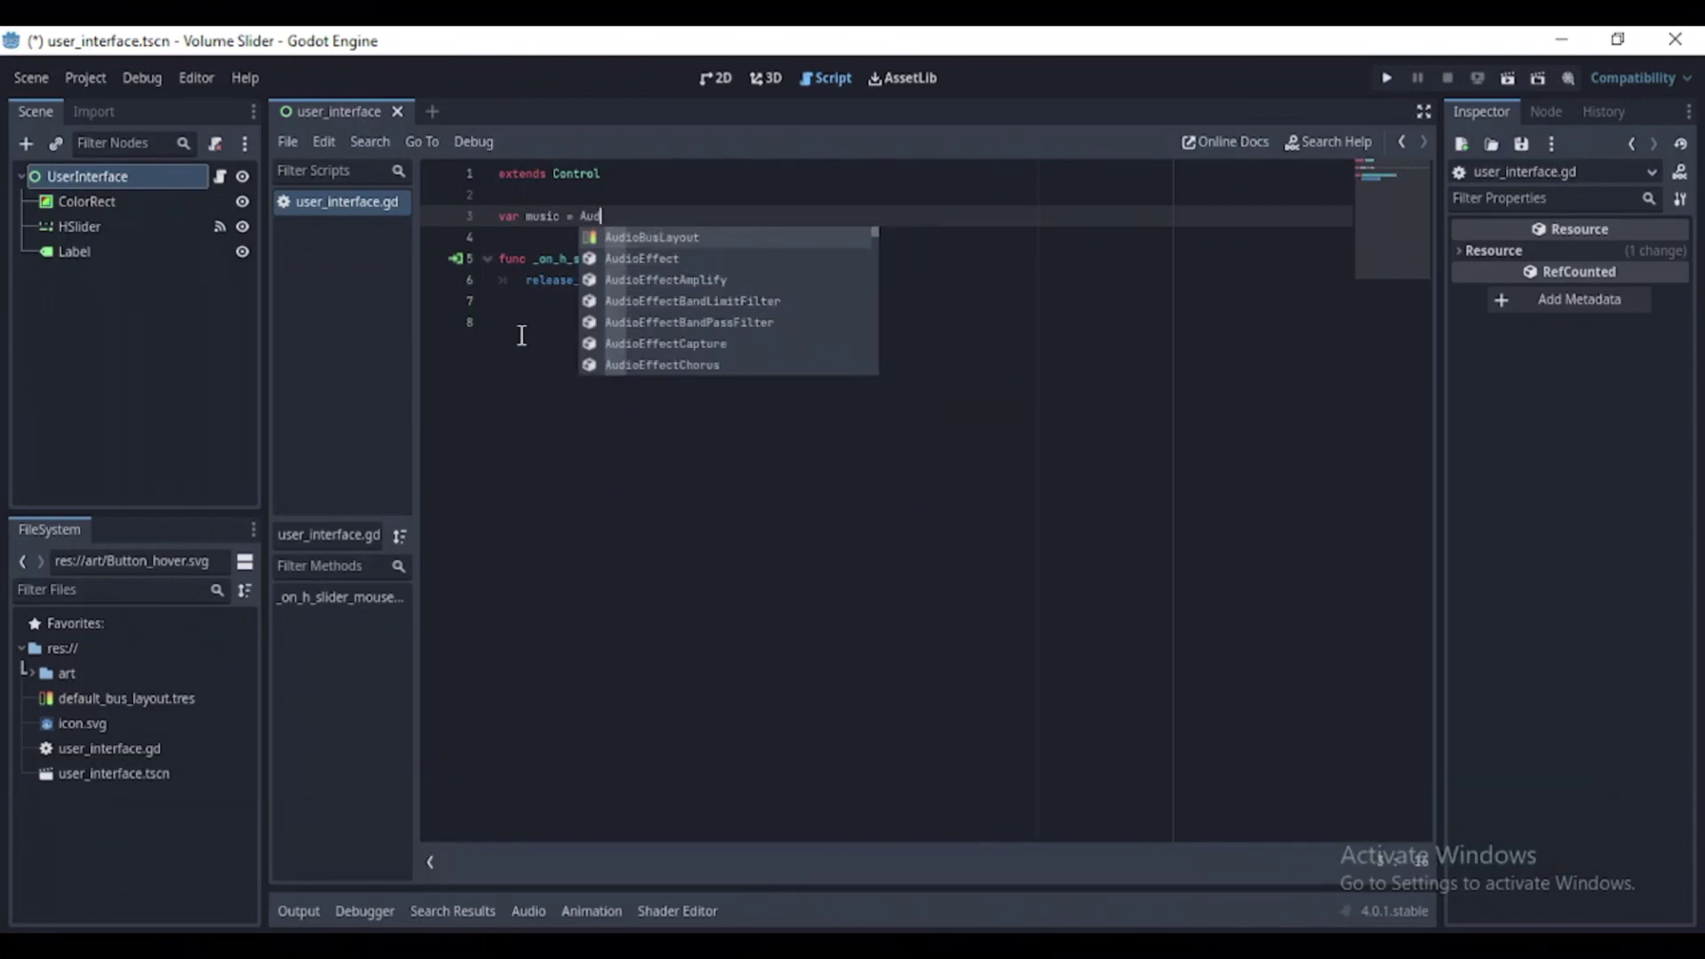
text(ioSe)
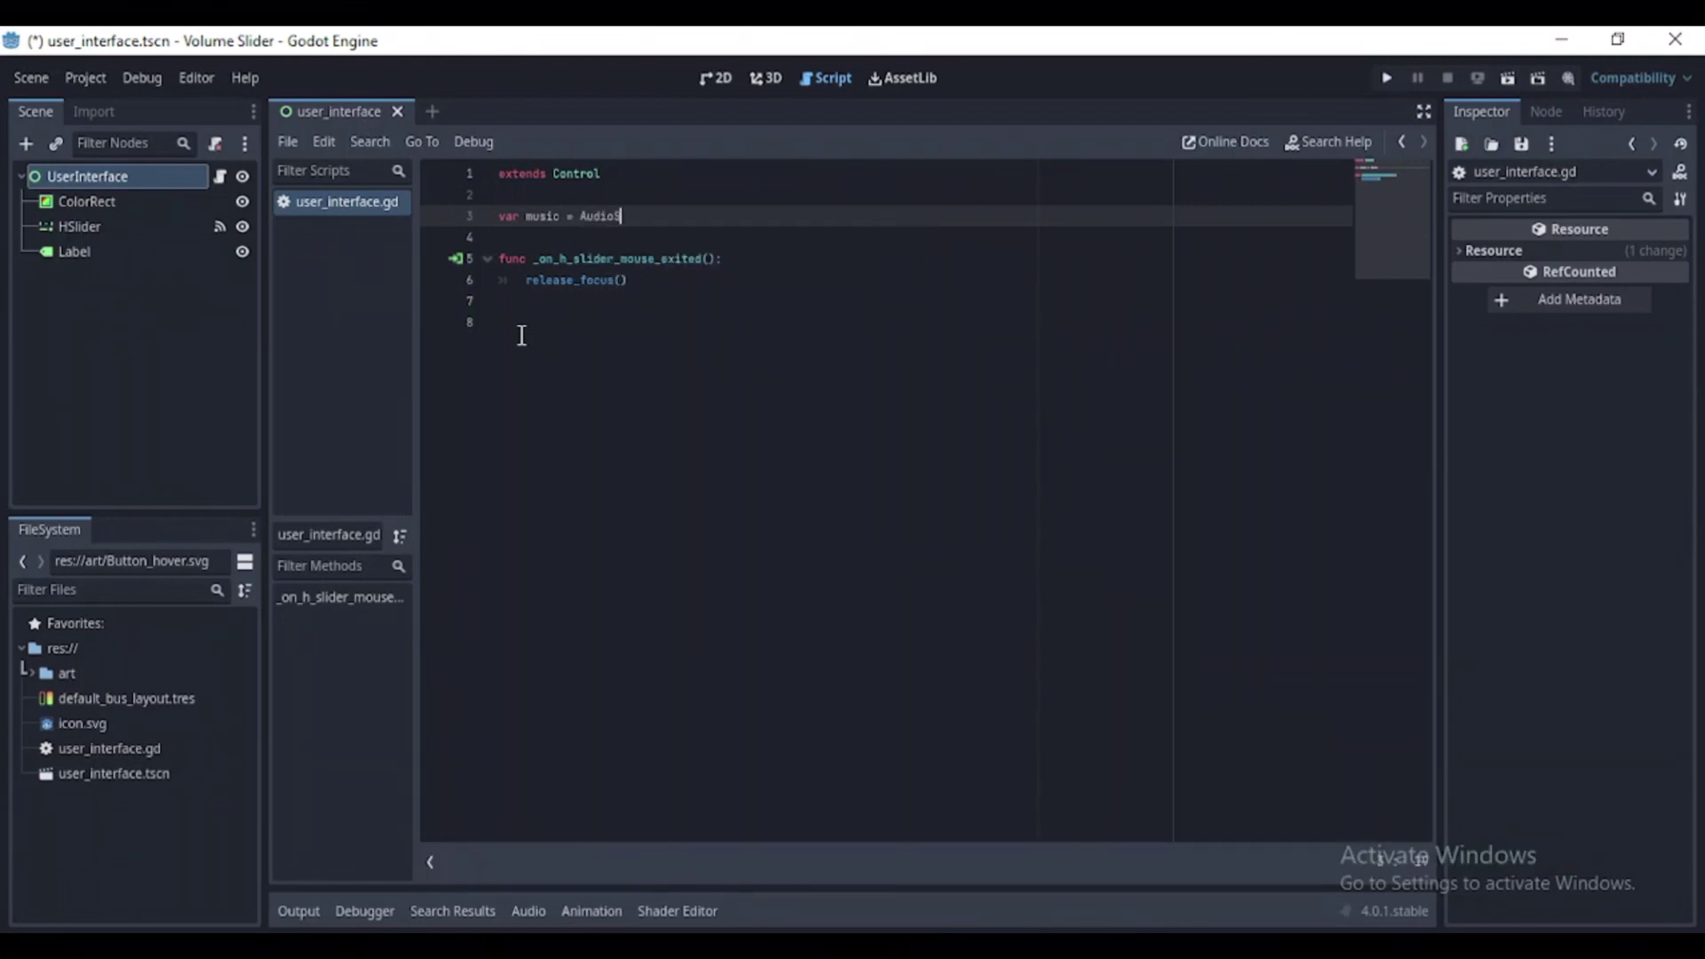
key(Return)
text(.)
text(get_)
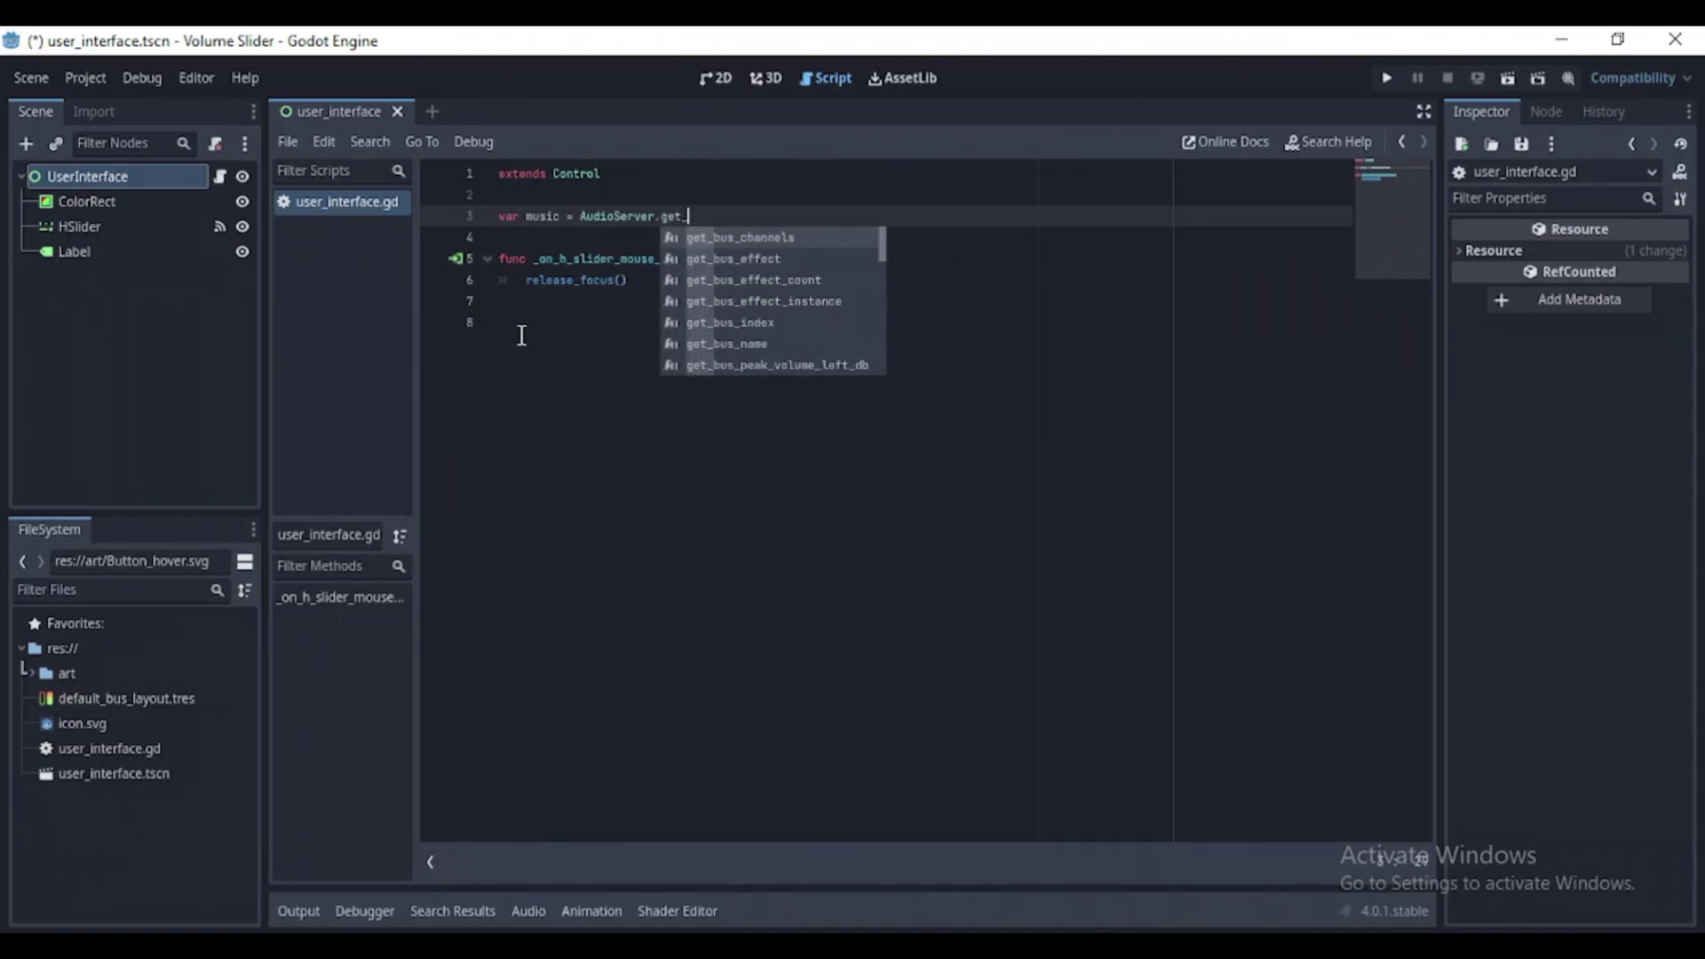
text(bus)
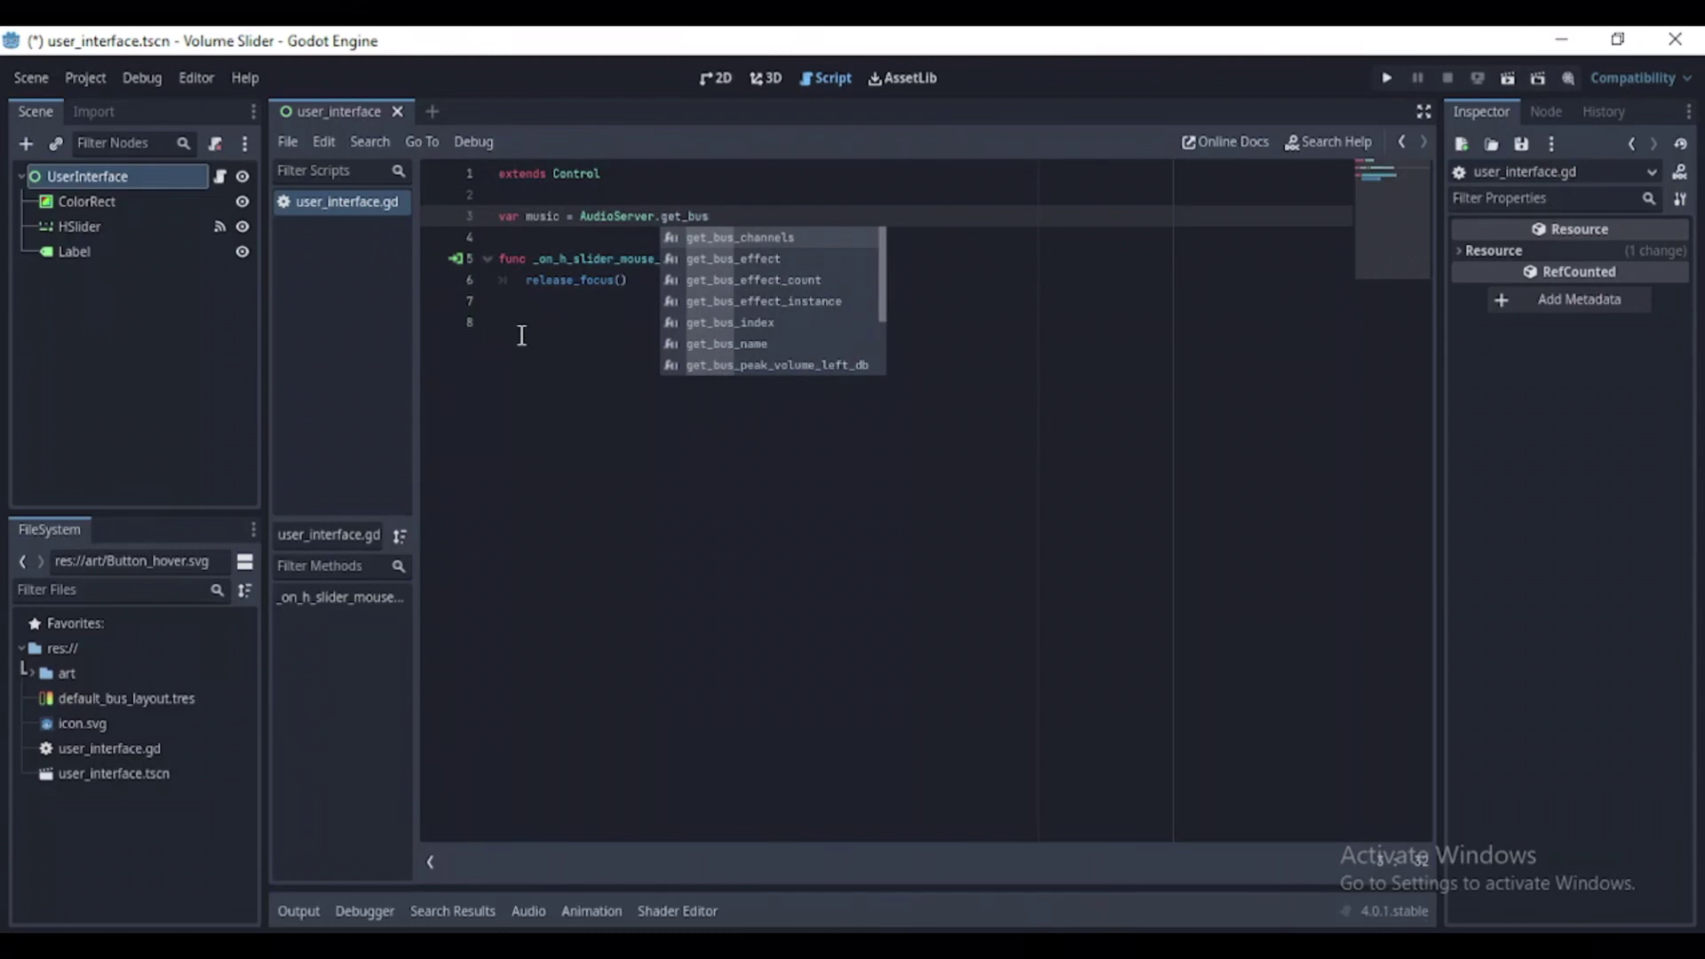
text(_ind)
key(Return)
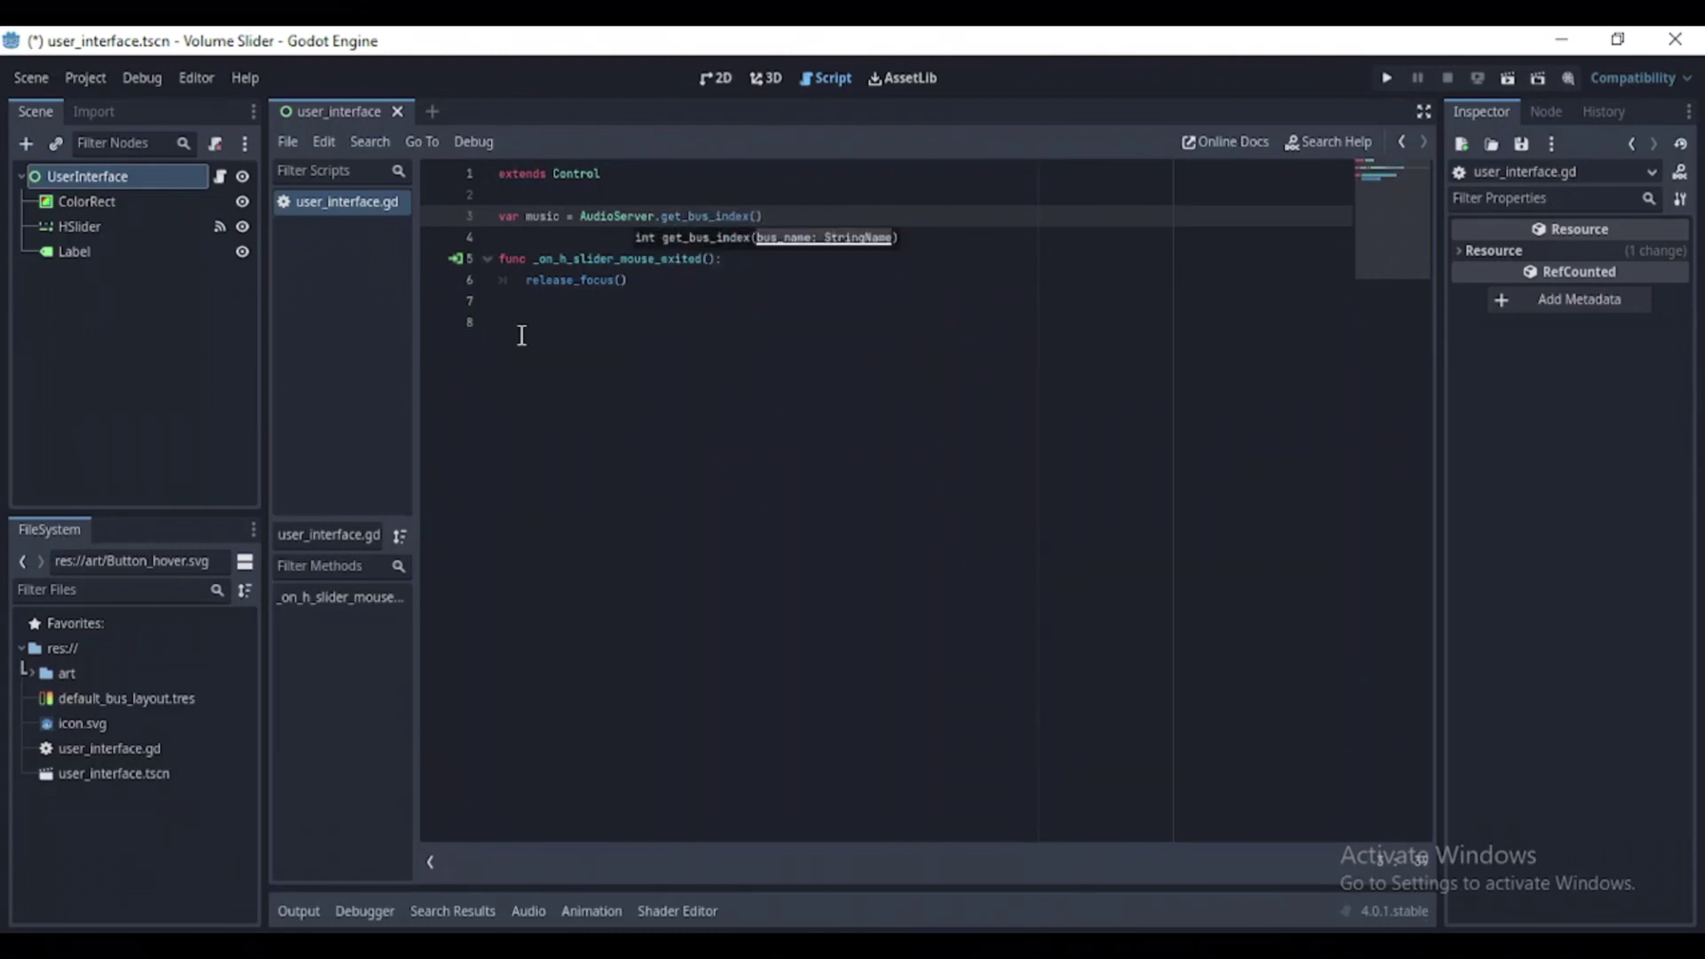
text(")
text(Music)
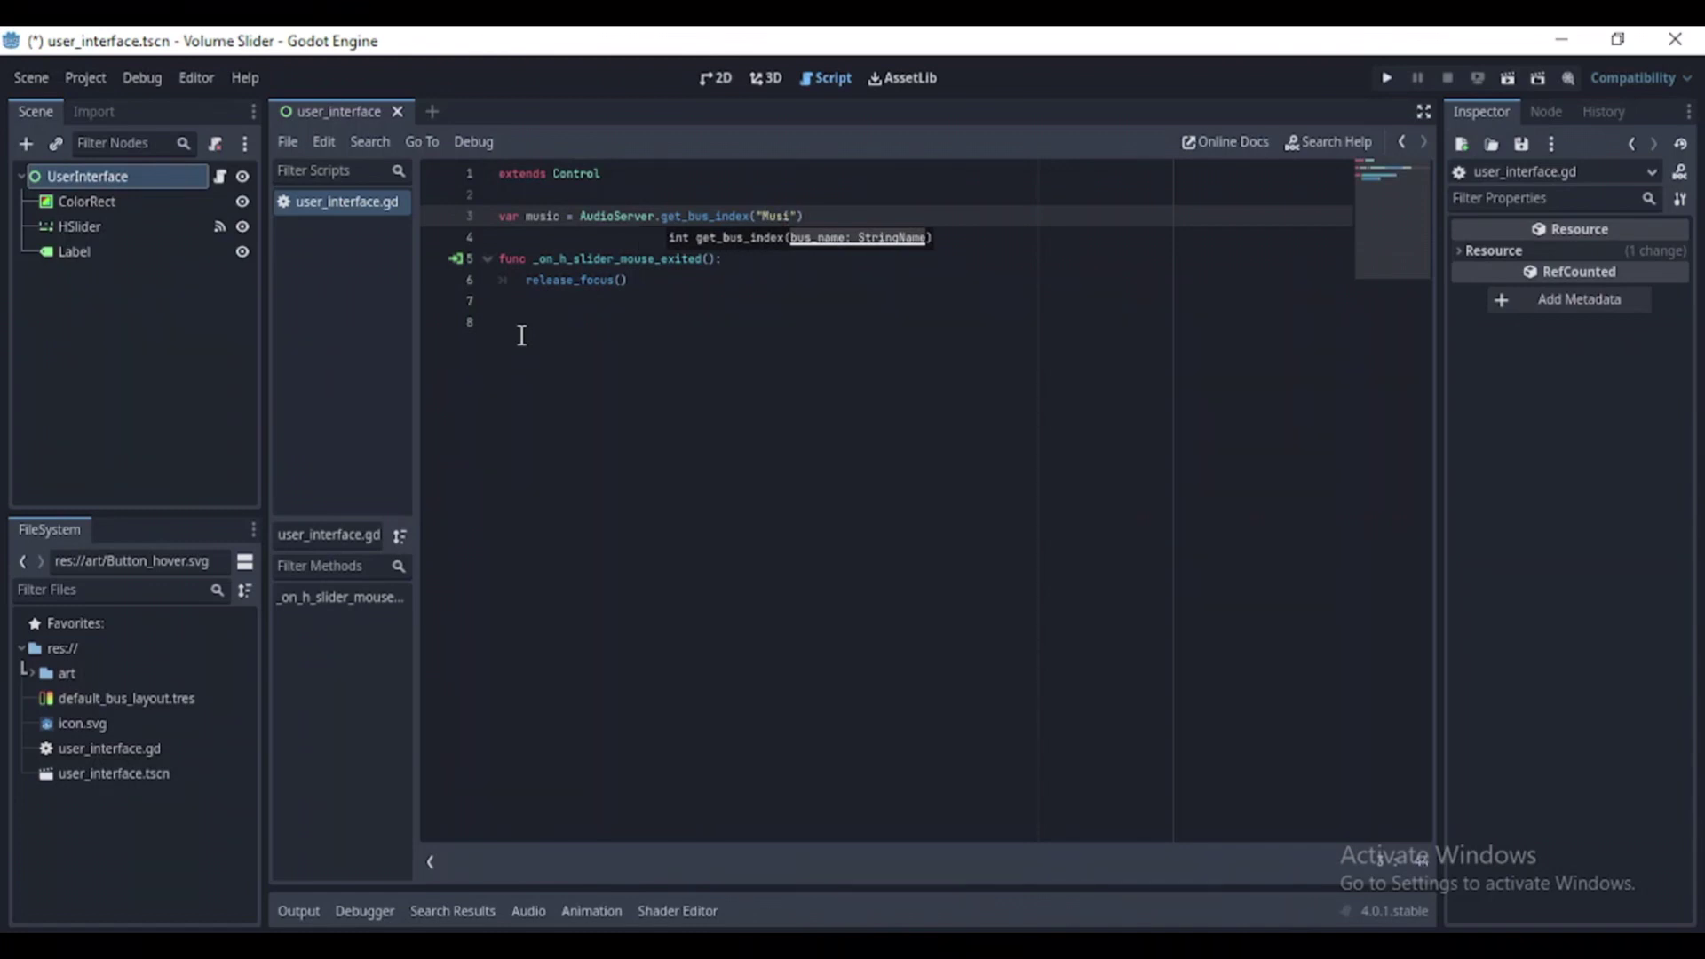
key(Down)
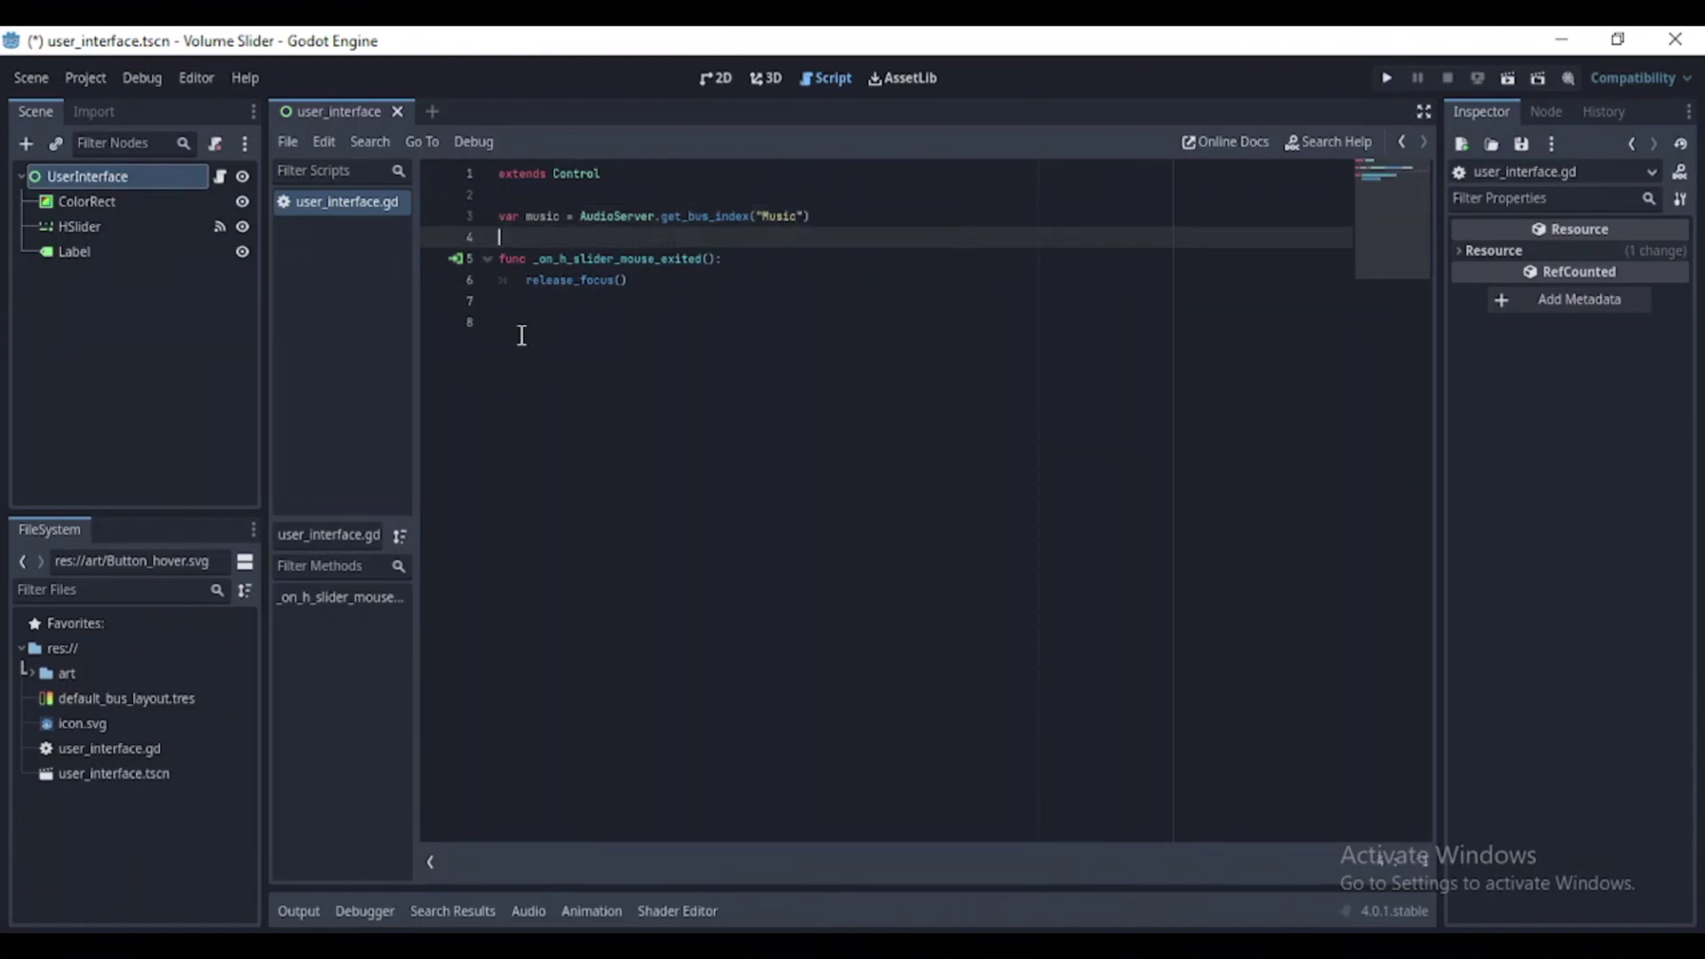
key(Down)
key(Down)
key(Return)
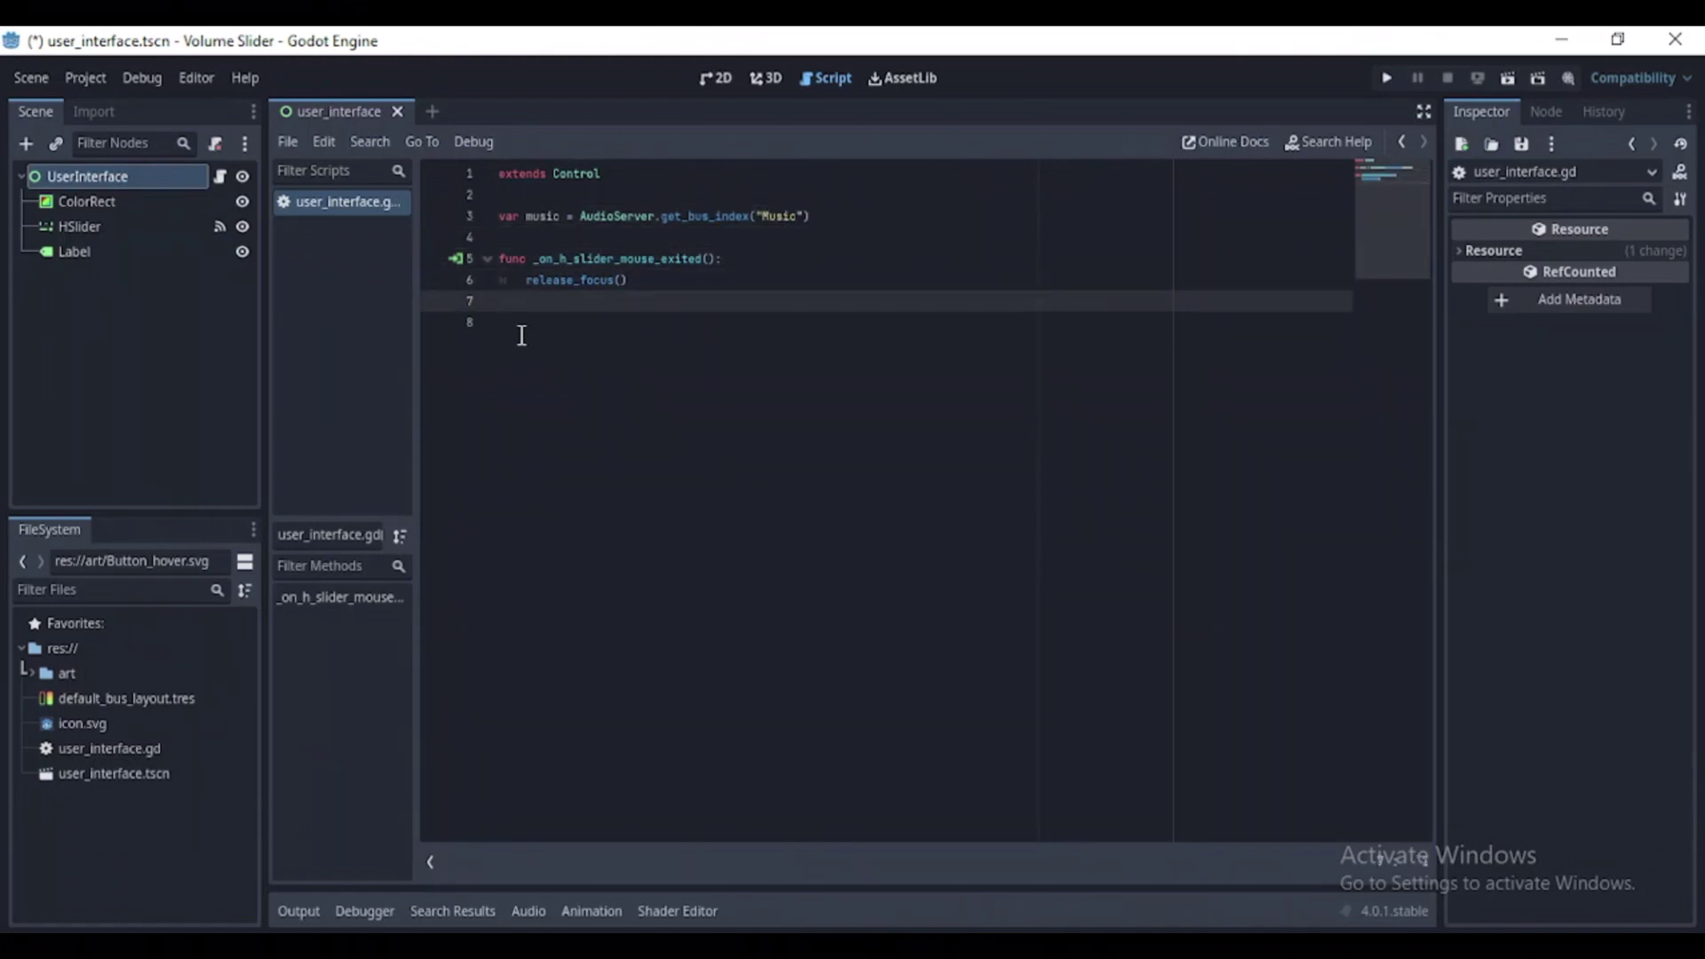
Connect the HSlider's value_changed(value: float) signal to the script as _on_h_slider_value_changed.
click(98, 229)
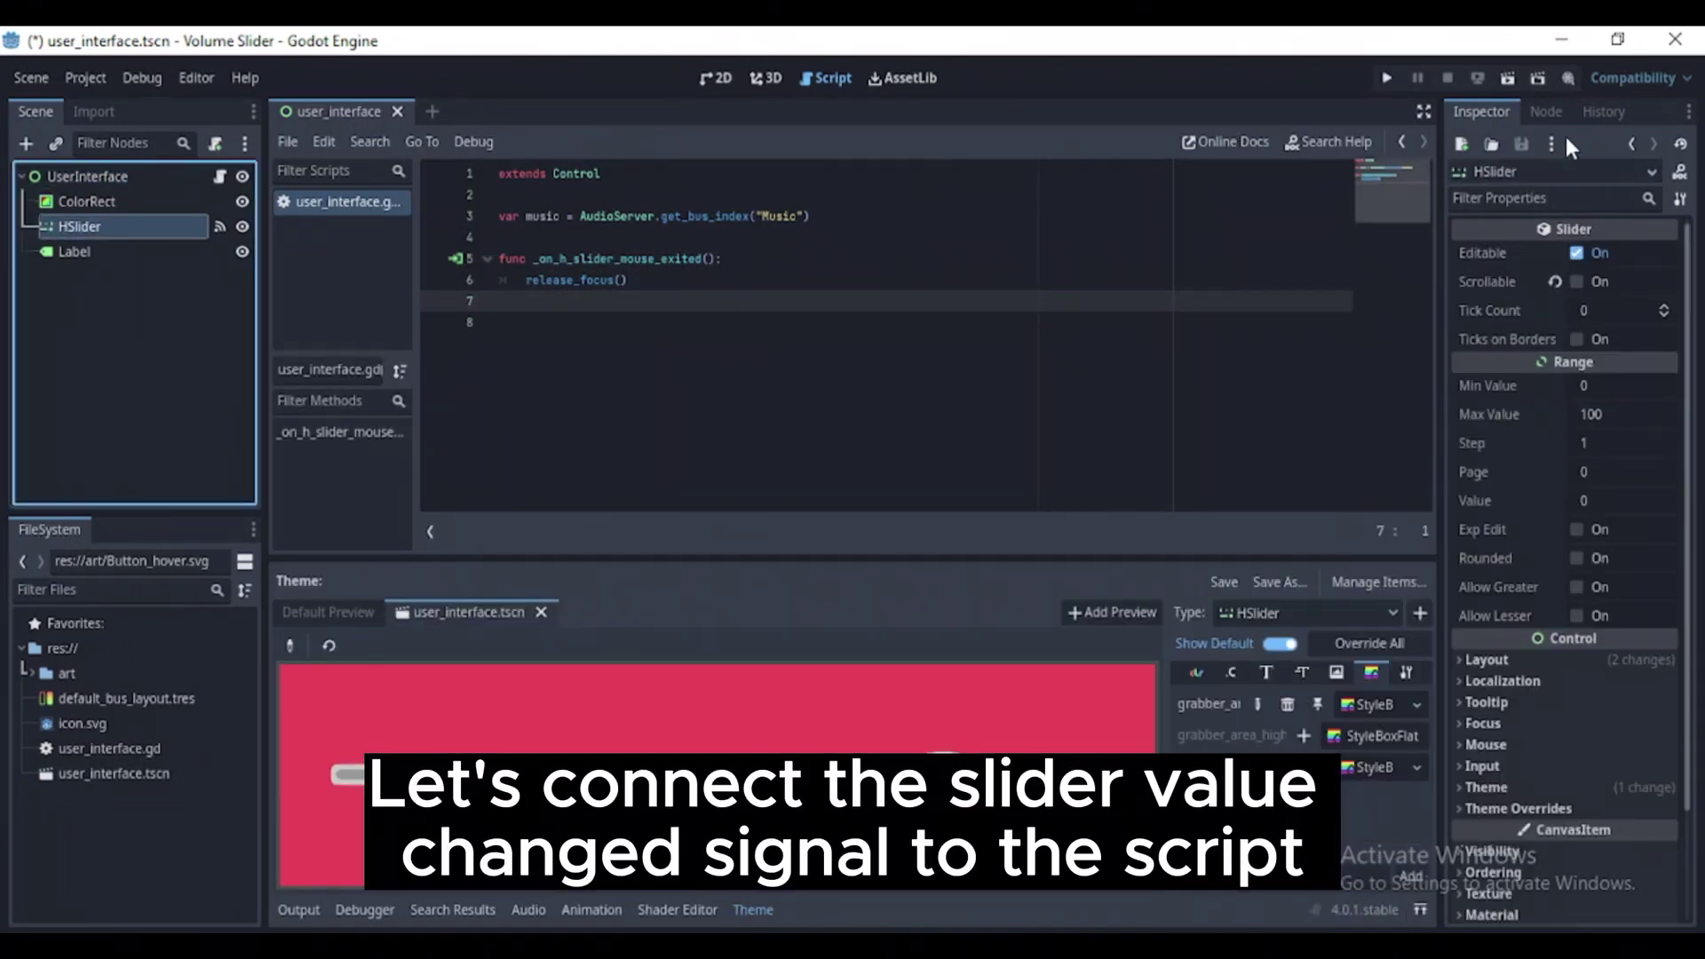
click(1543, 110)
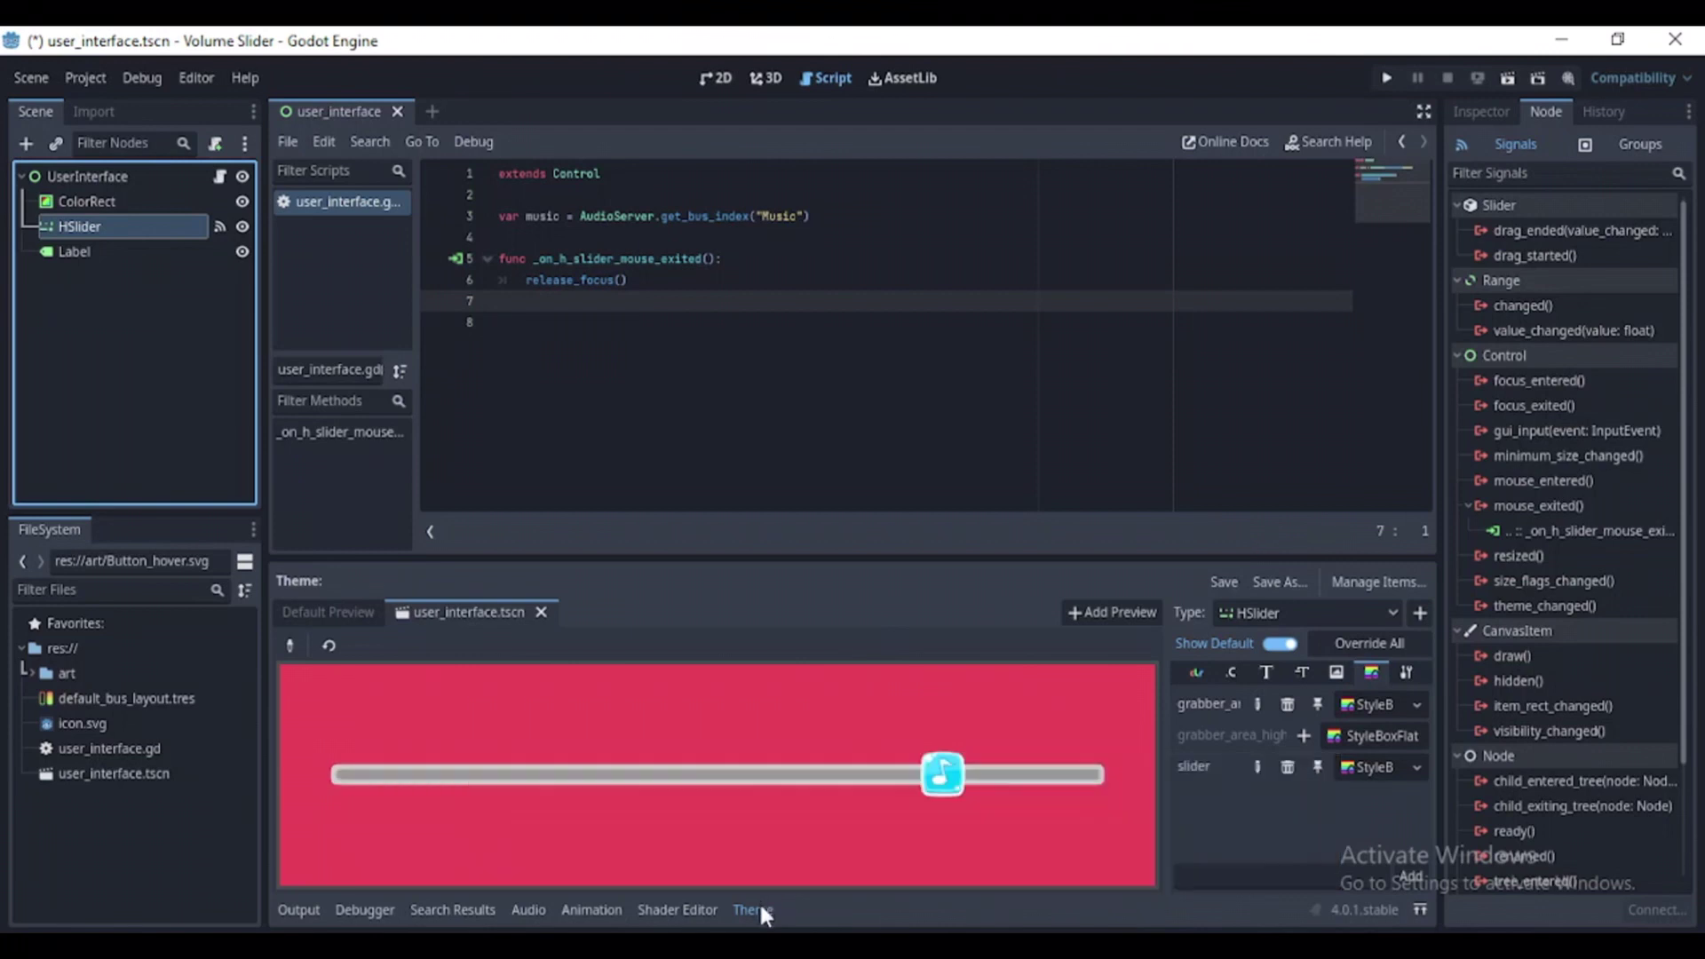
click(1526, 333)
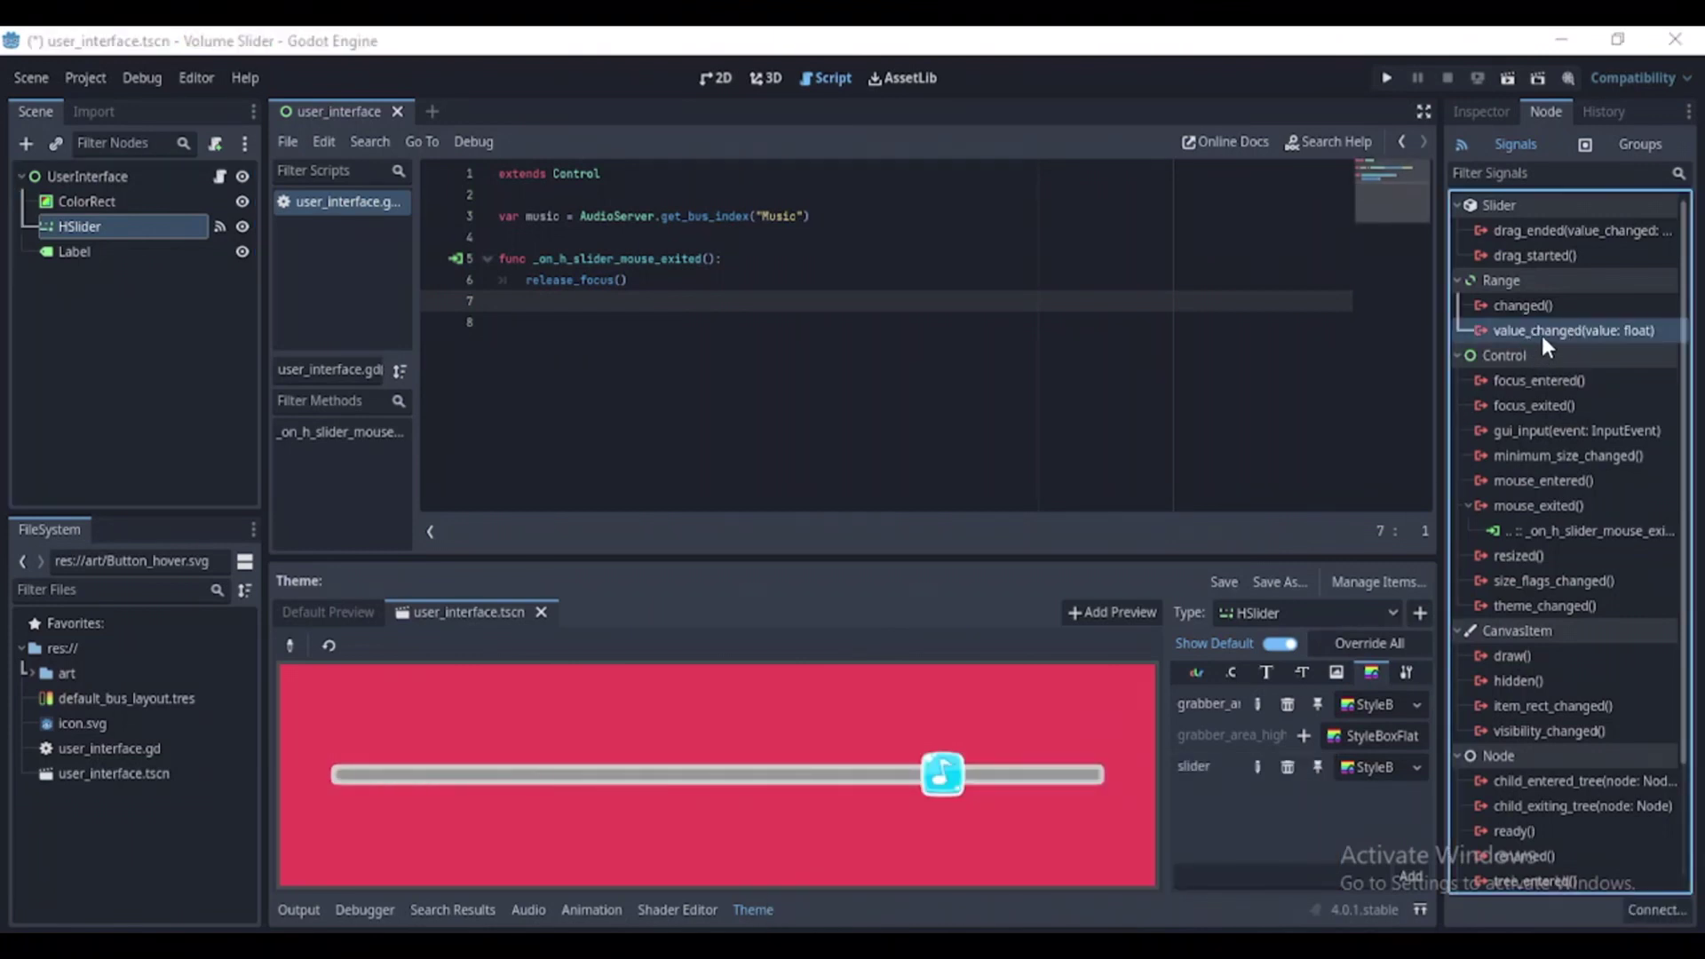
double_click(1542, 332)
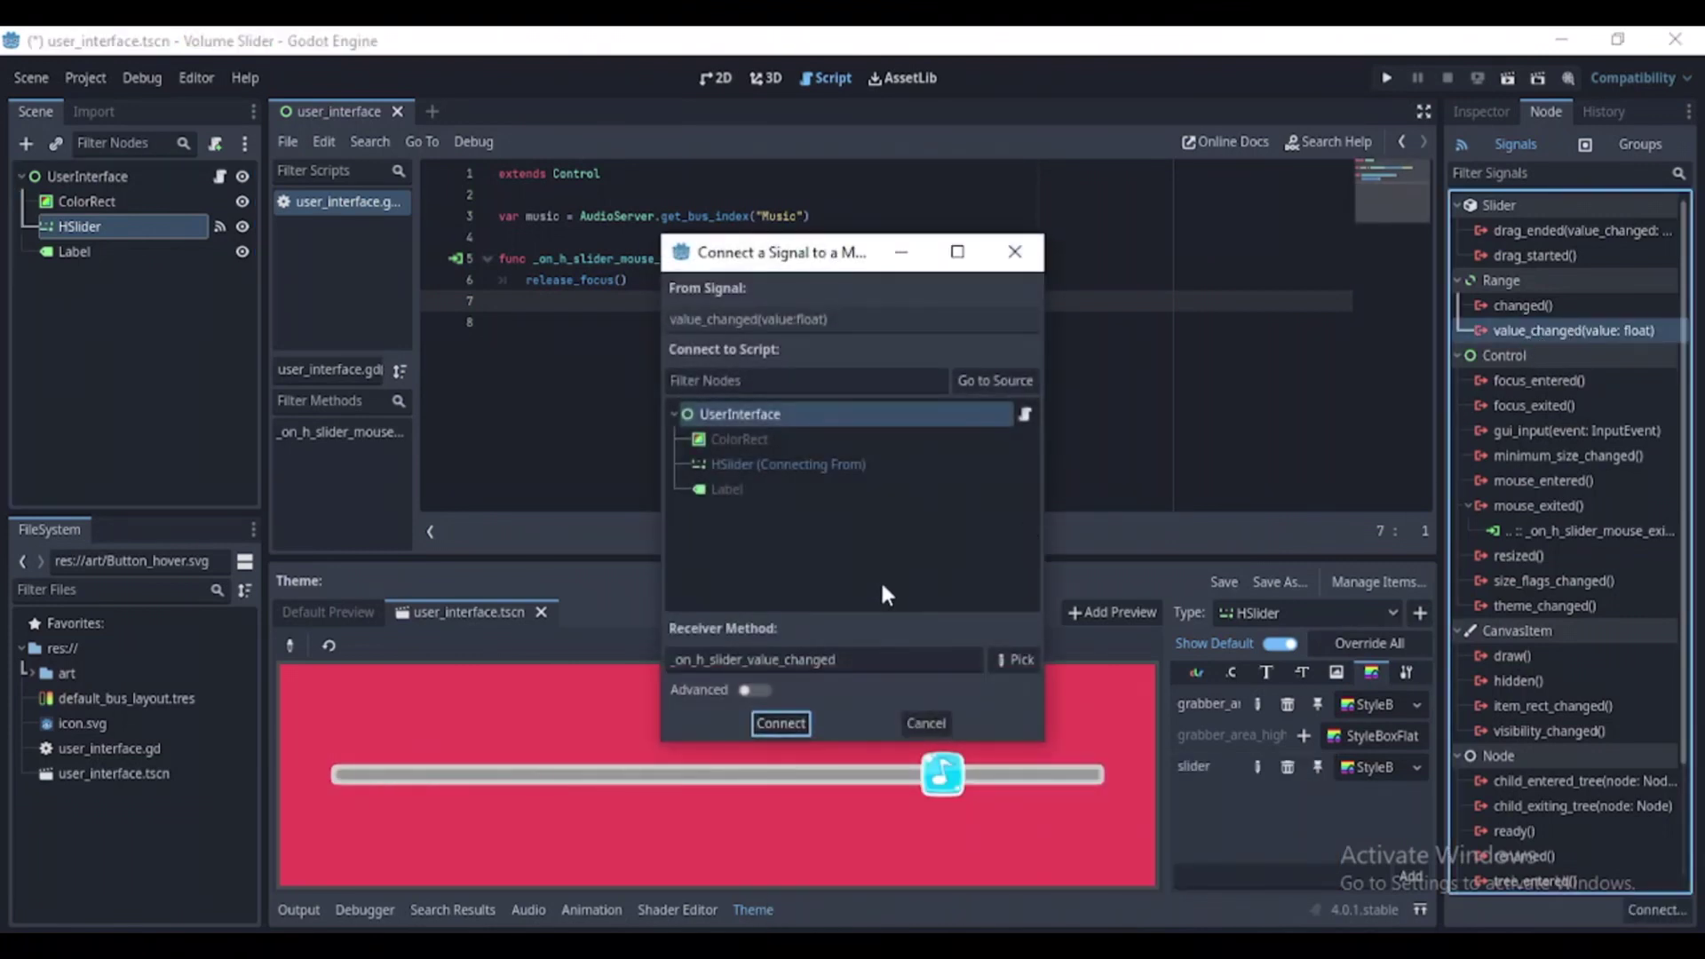
click(758, 723)
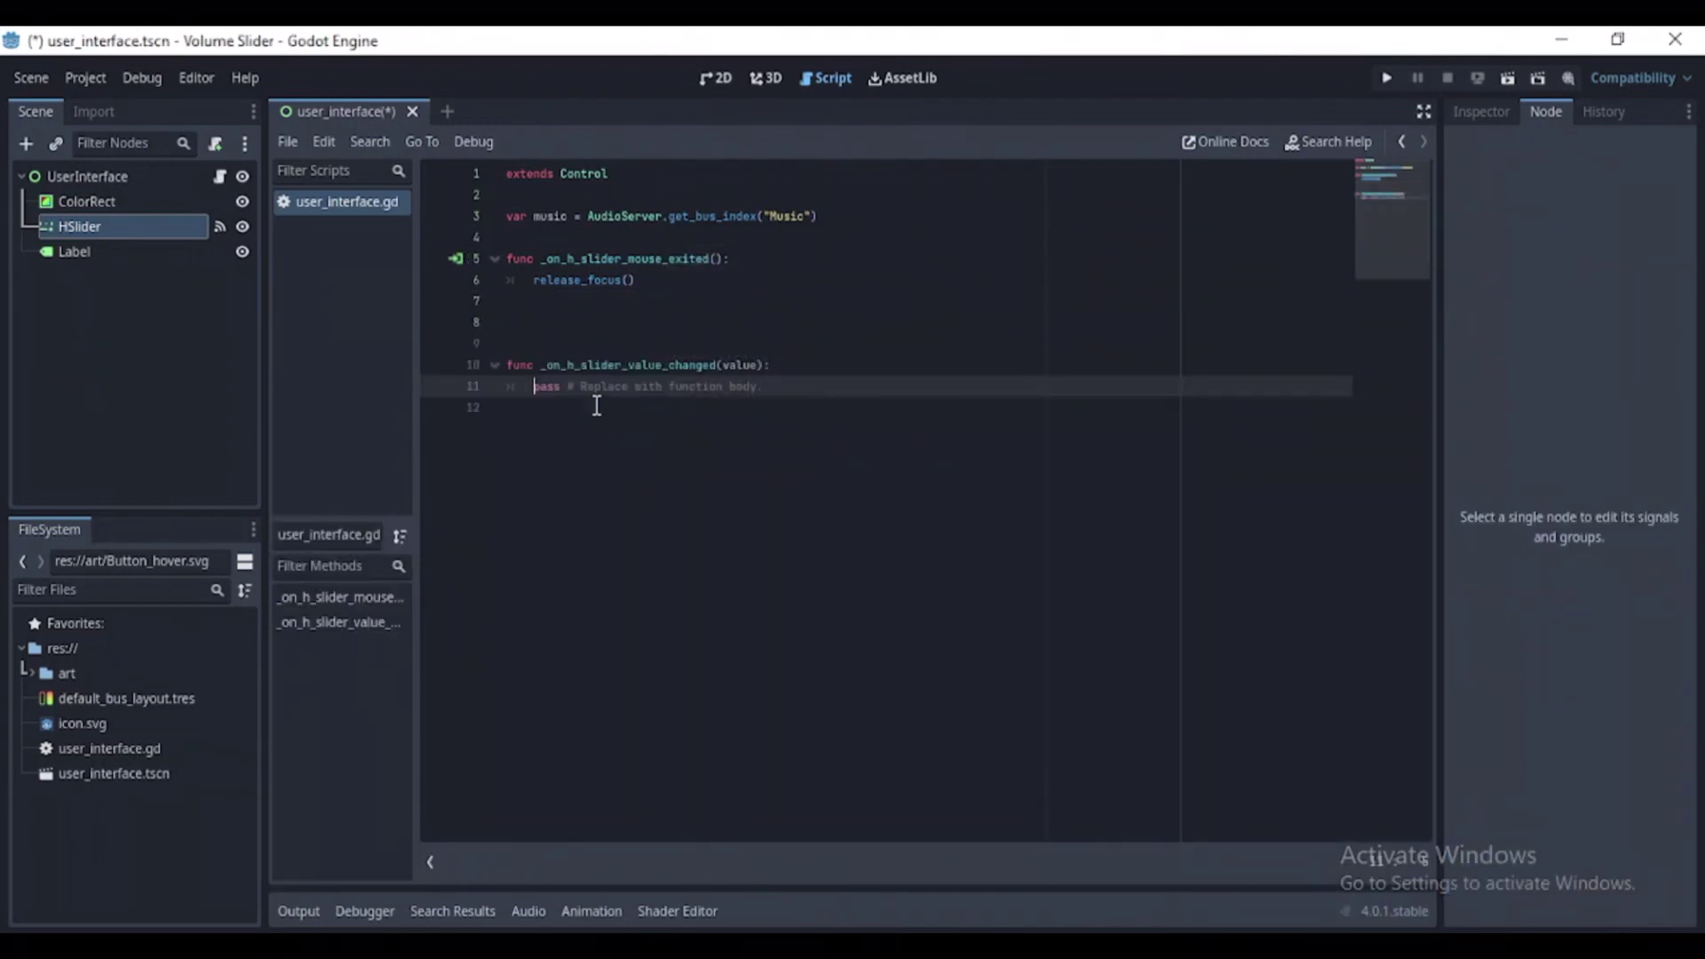
click(535, 343)
Remove the extra blank lines and clear the placeholder body of _on_h_slider_value_changed.
key(BackSpace)
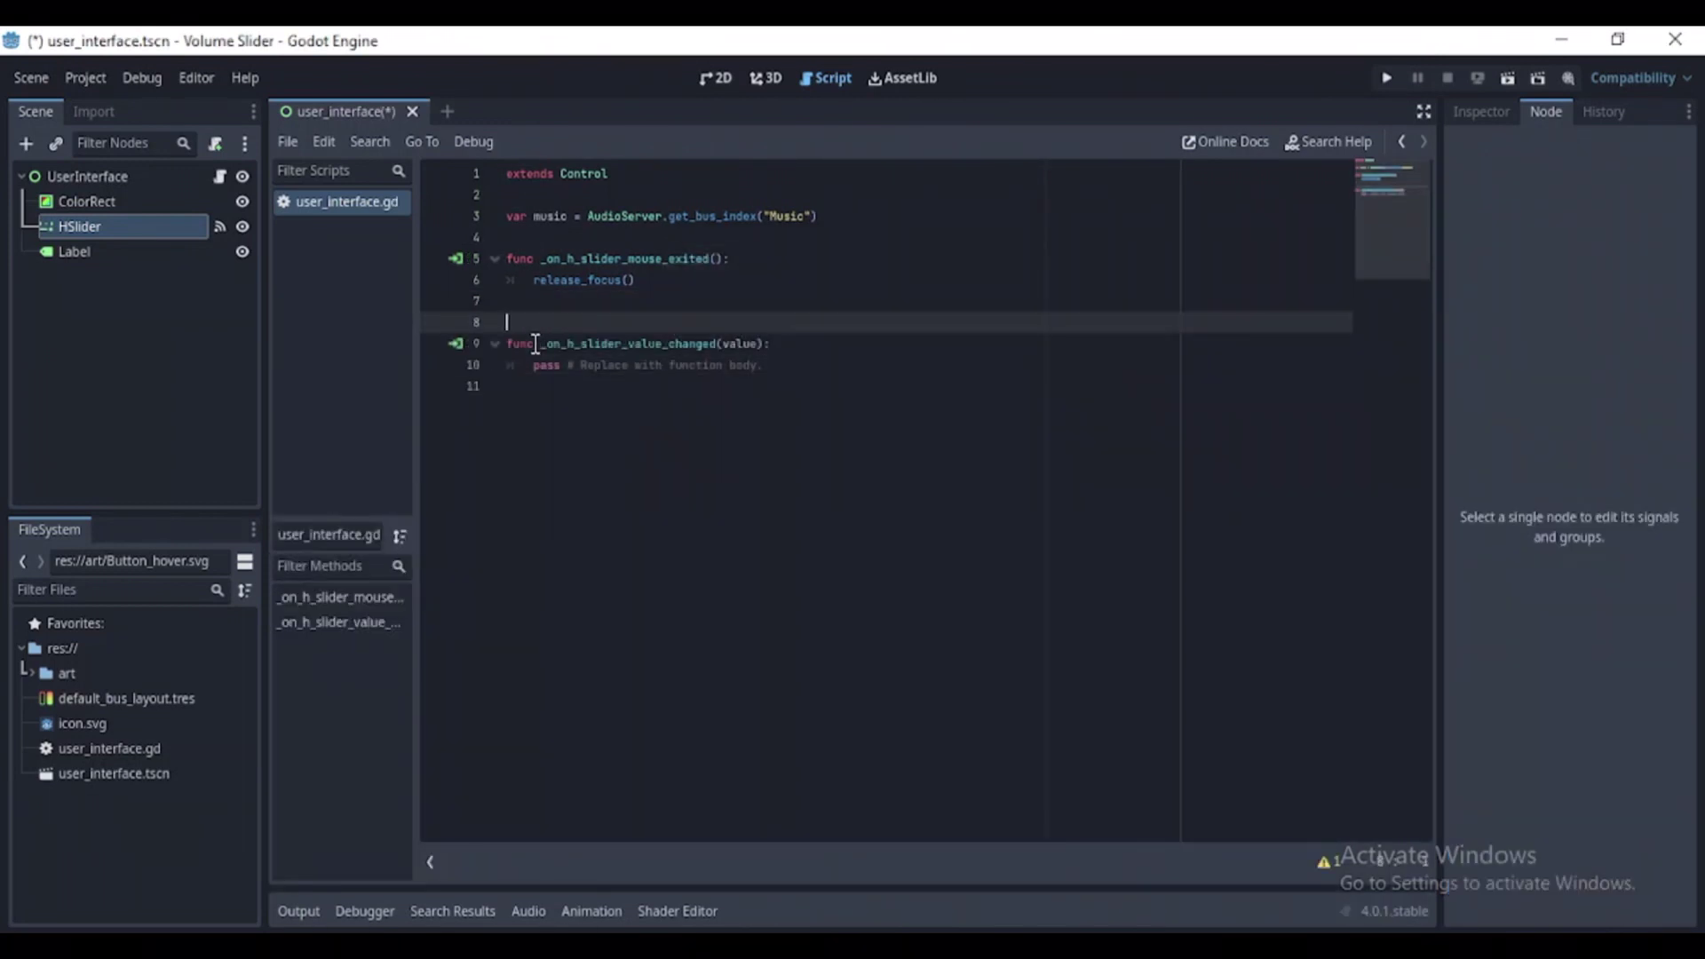
key(BackSpace)
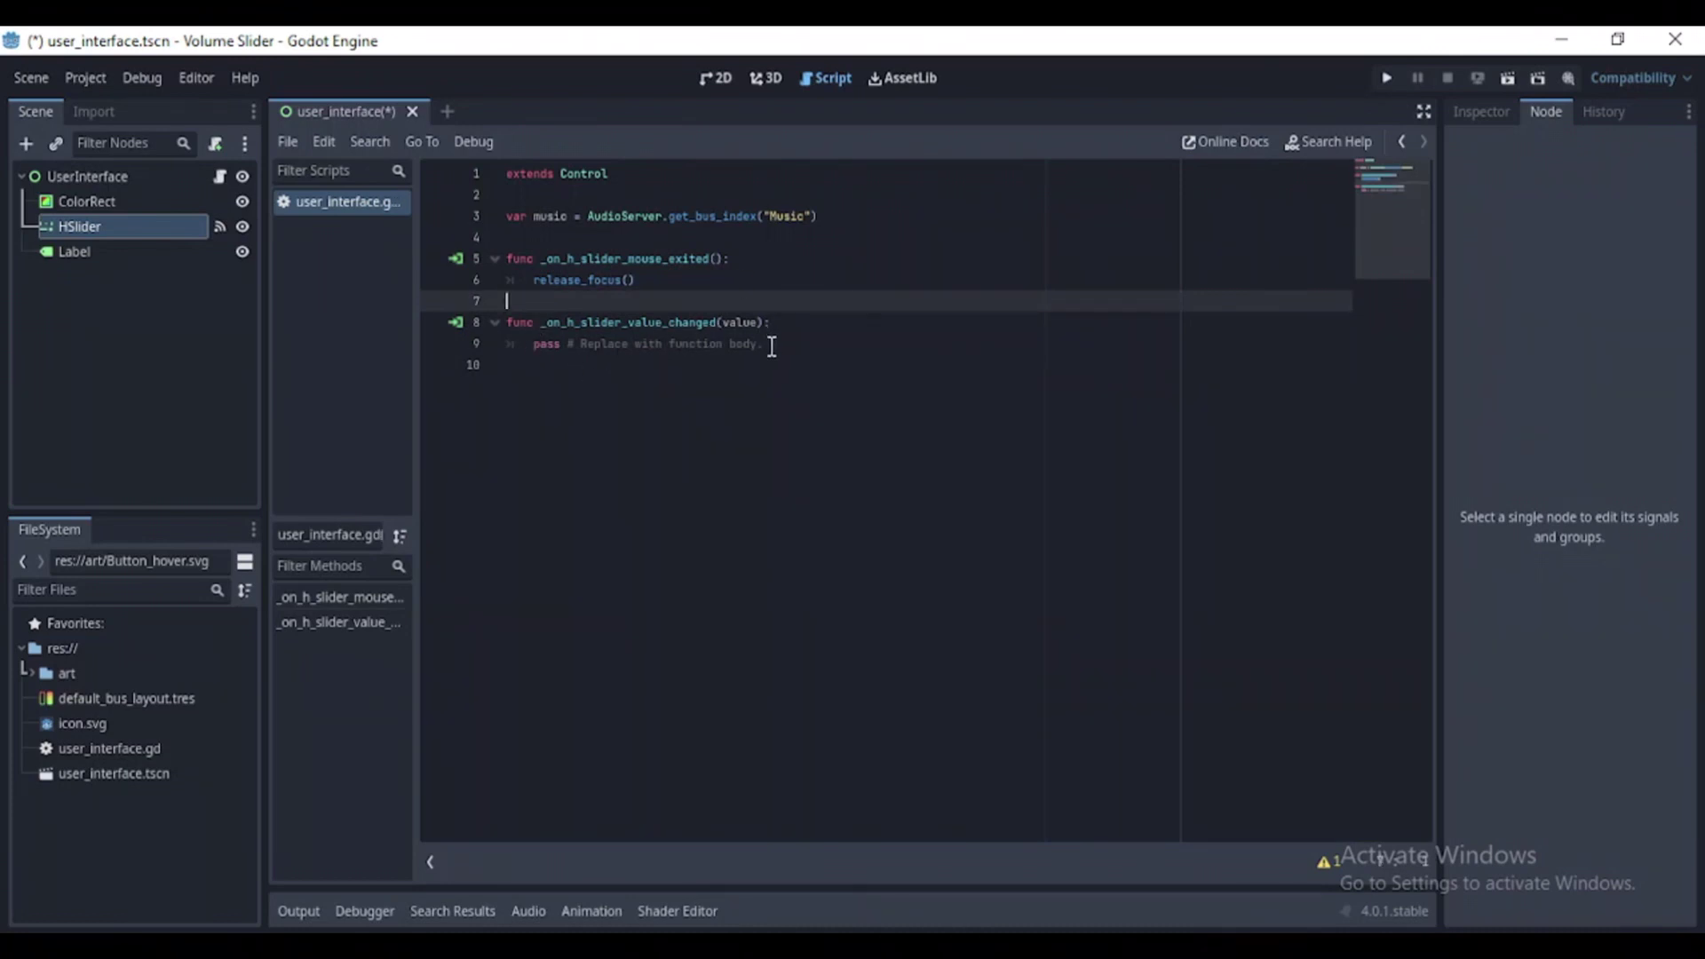
drag(763, 344, 536, 353)
key(BackSpace)
Write AudioServer.set_bus_volume_db(music, linear_to_db(value)) as the handler's body.
text(Aud)
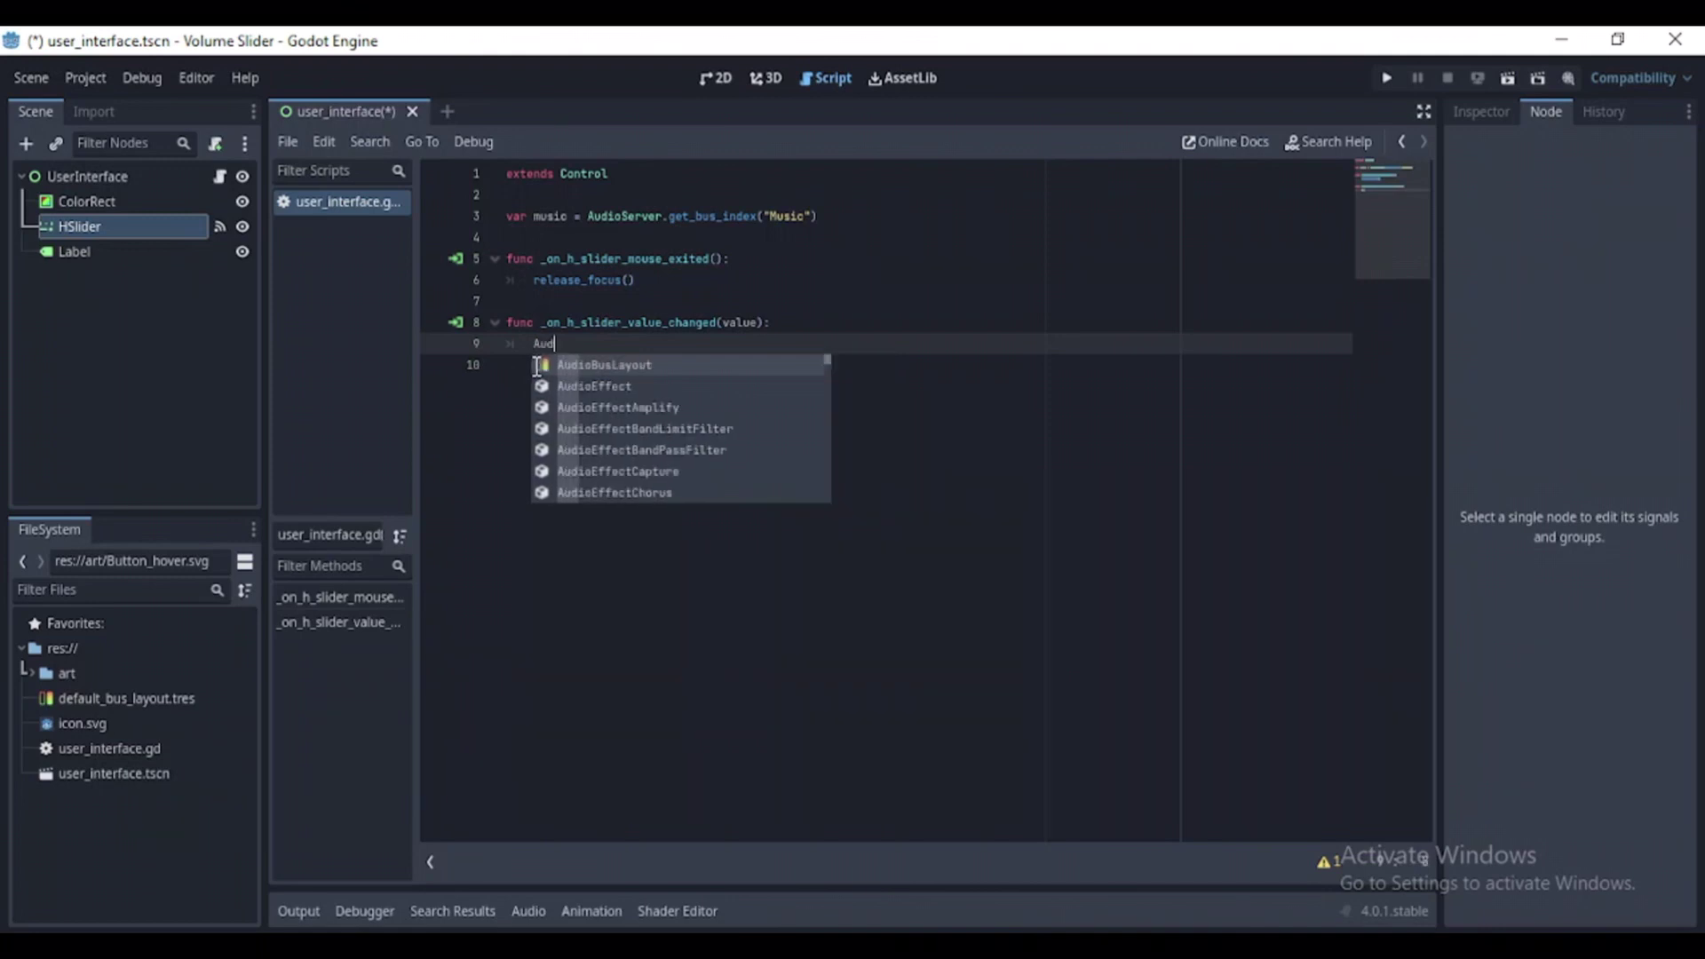
text(io)
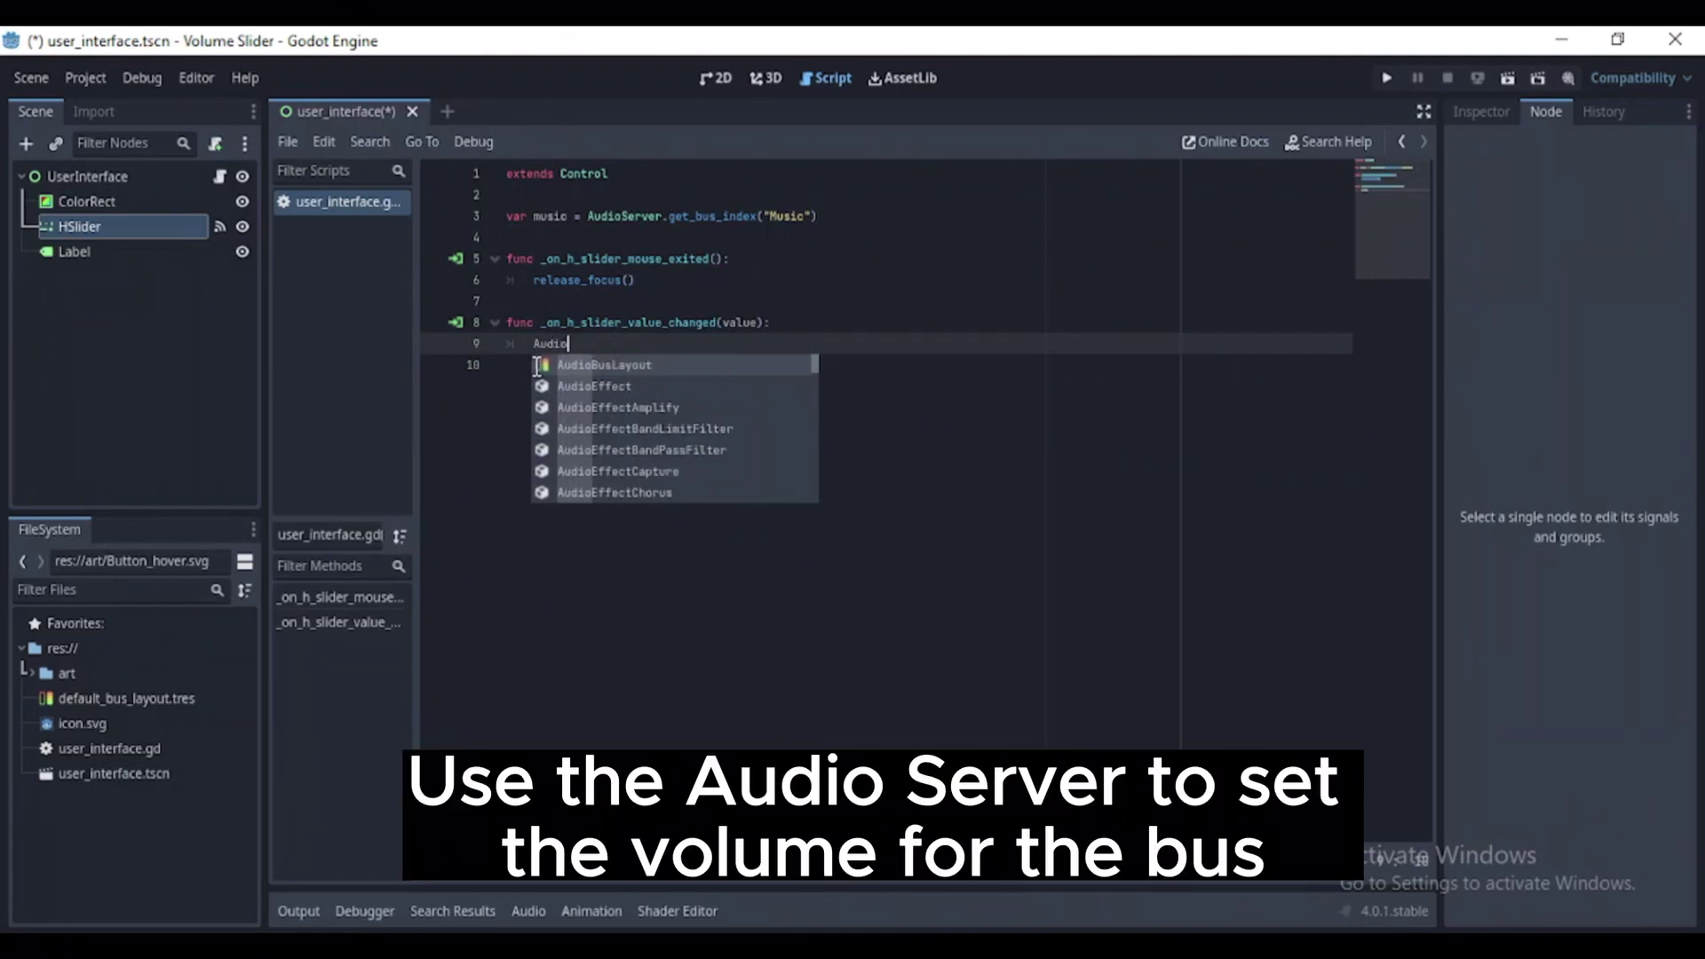
text(Se)
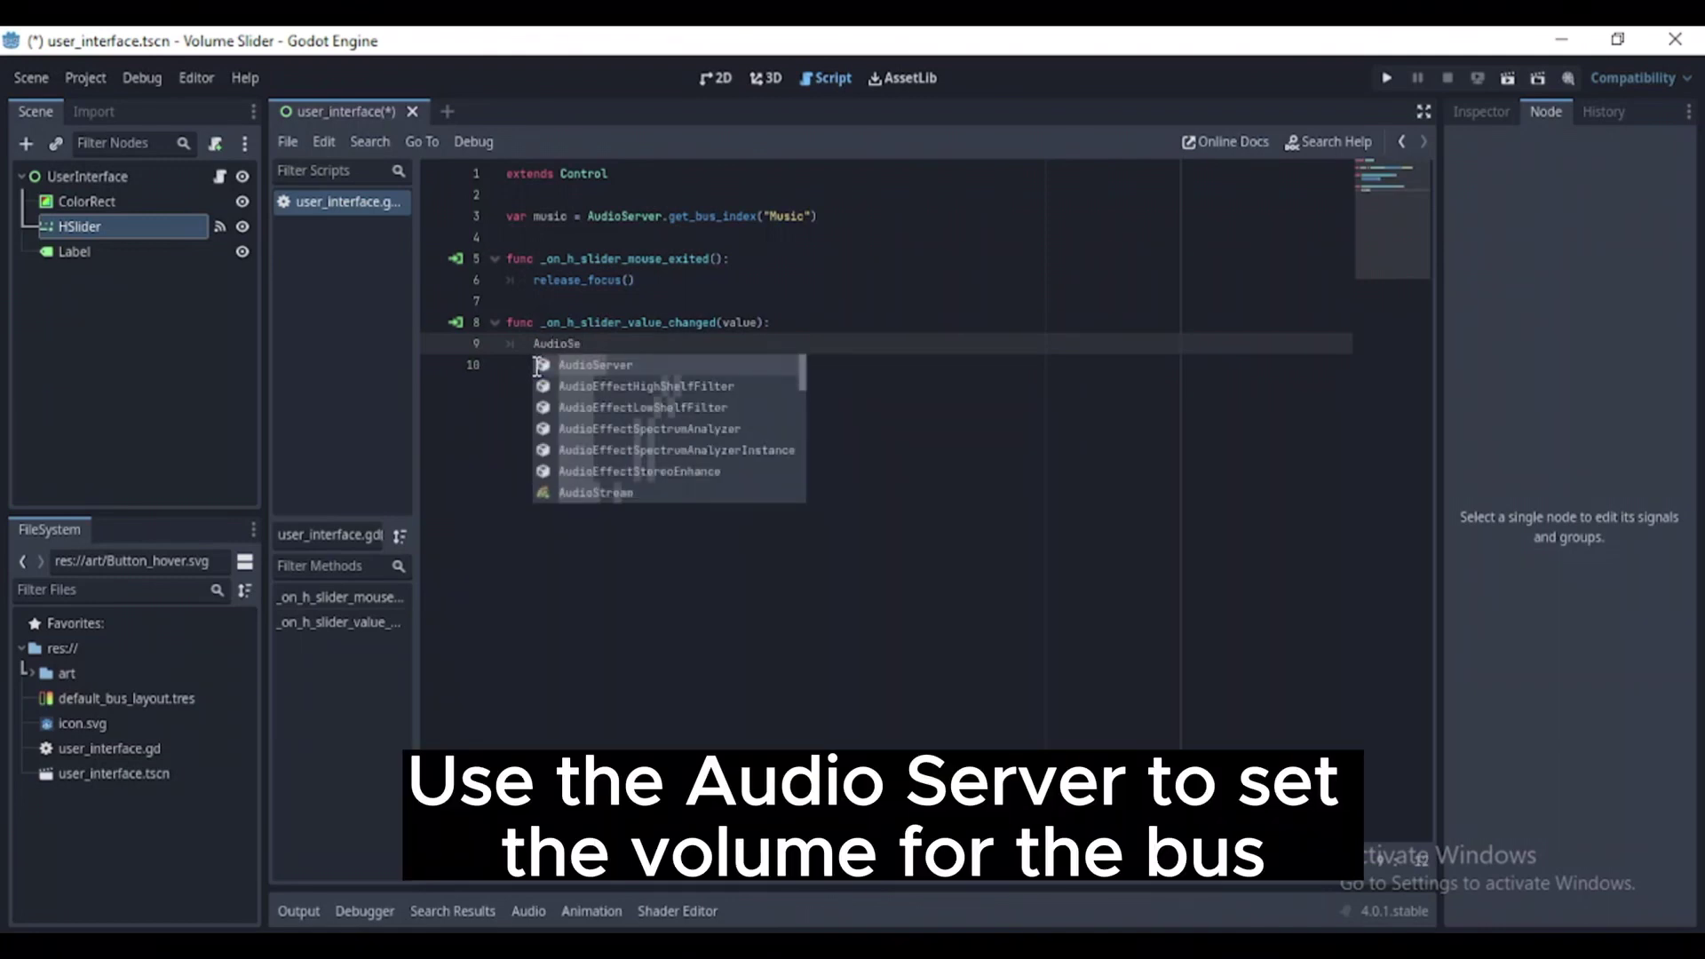
key(Return)
text(set)
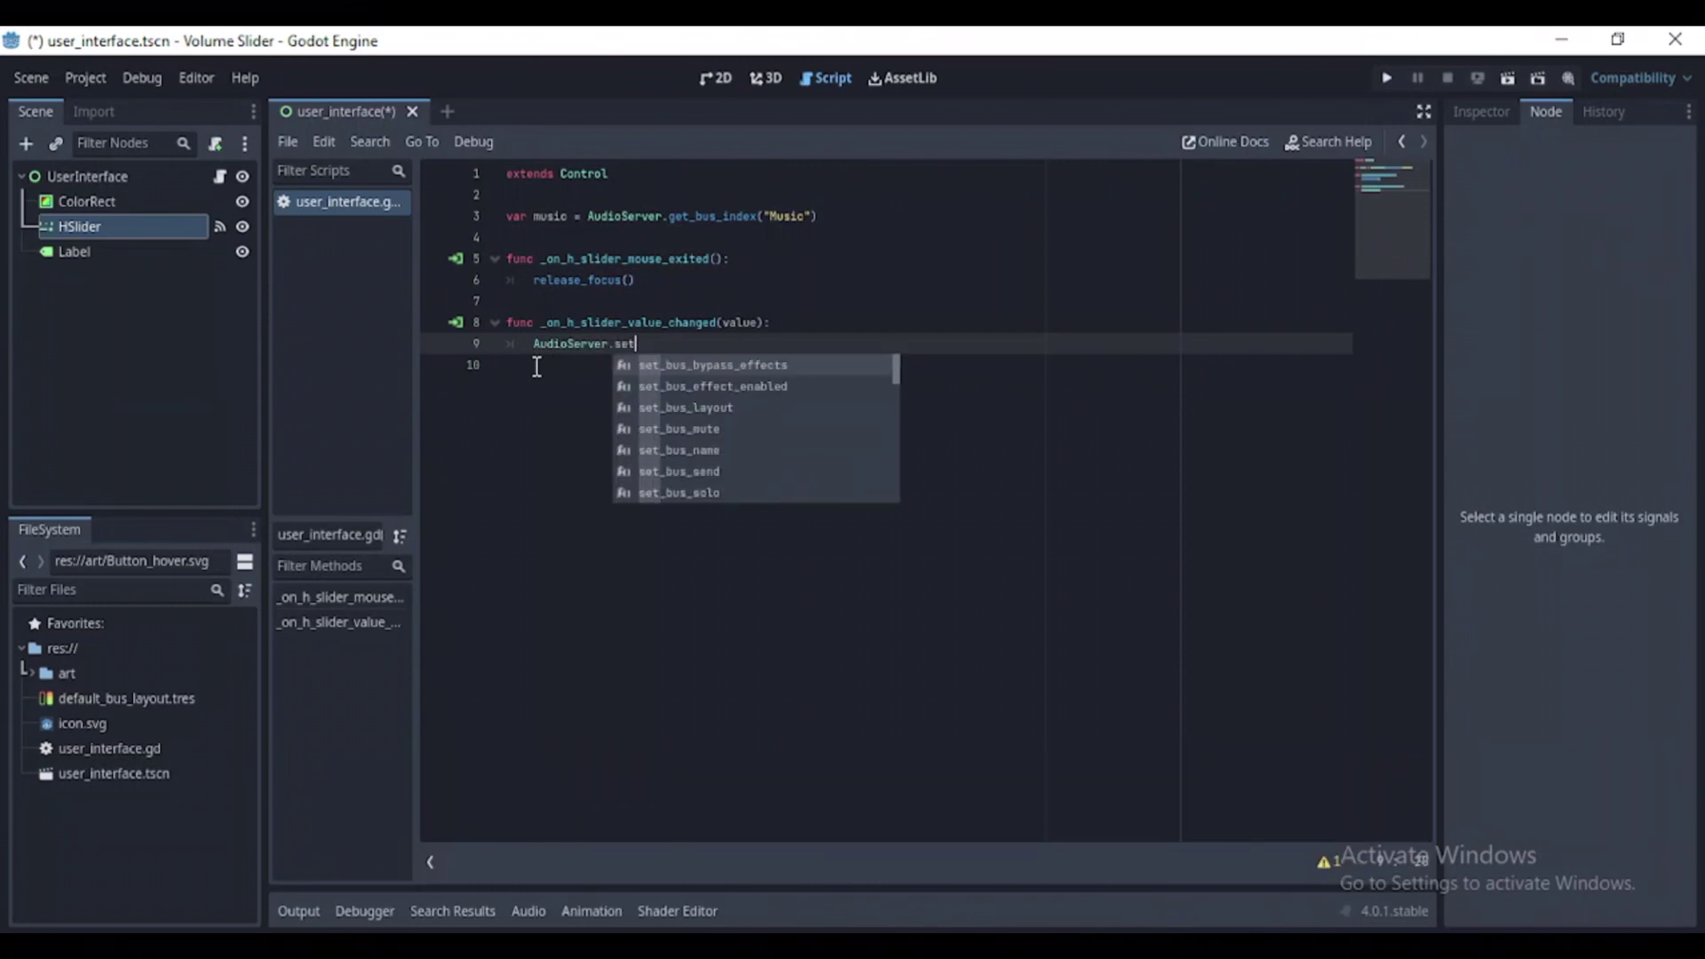
text(_b)
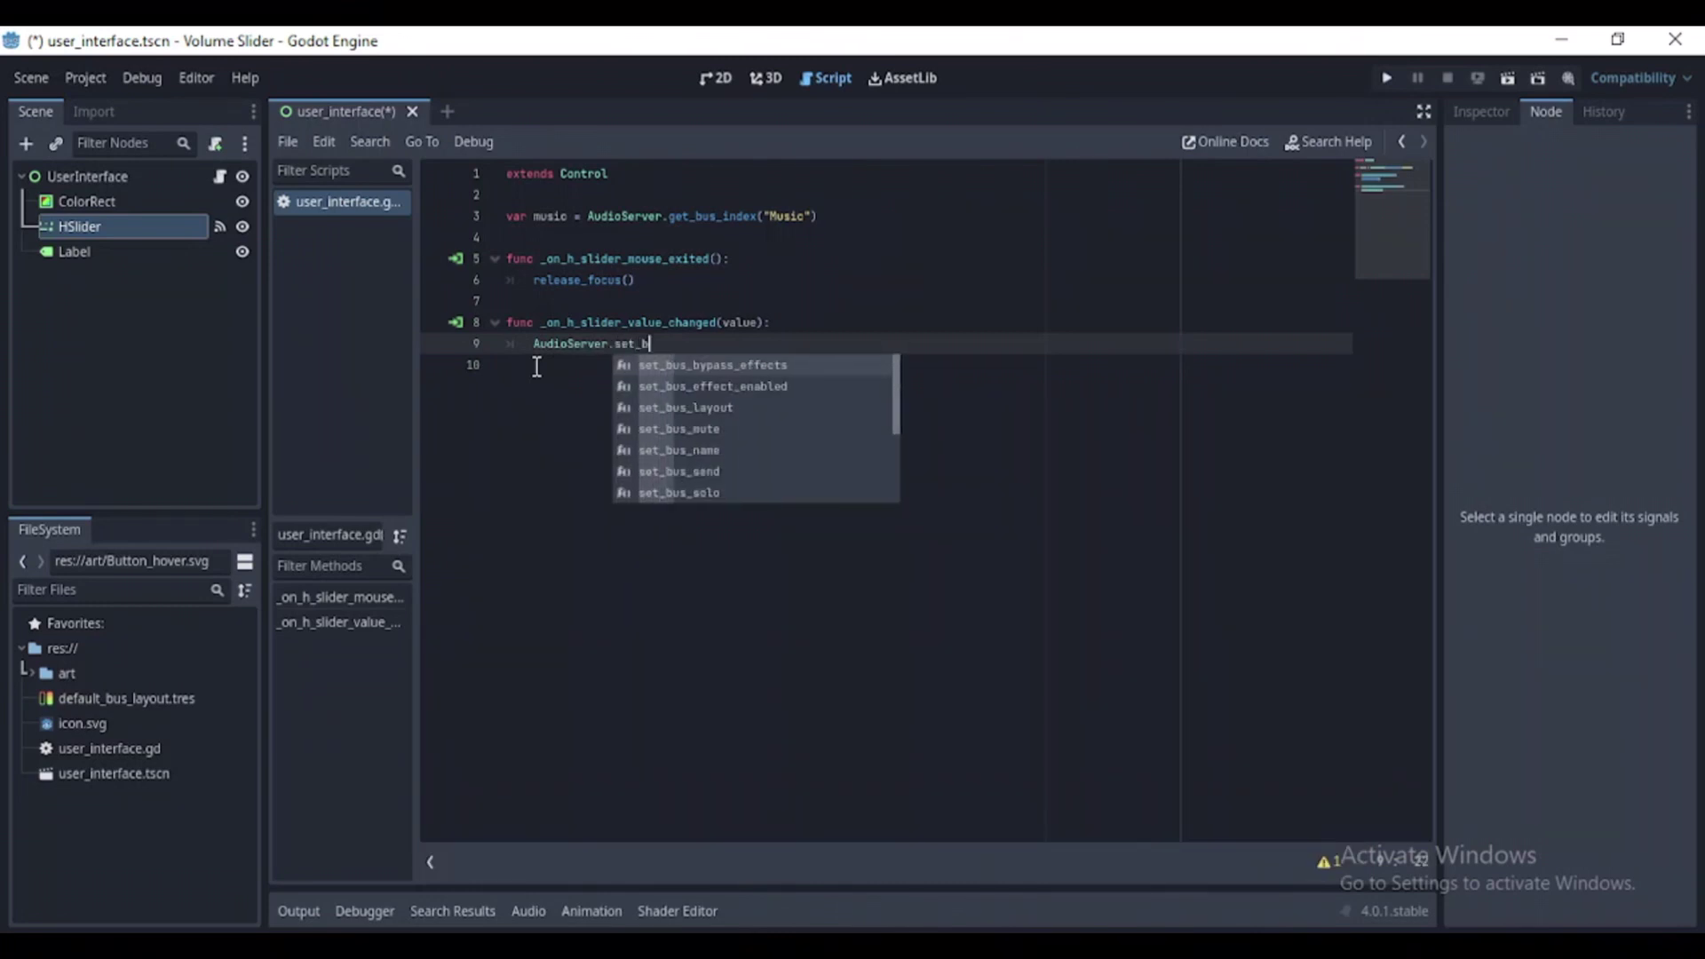
text(us_)
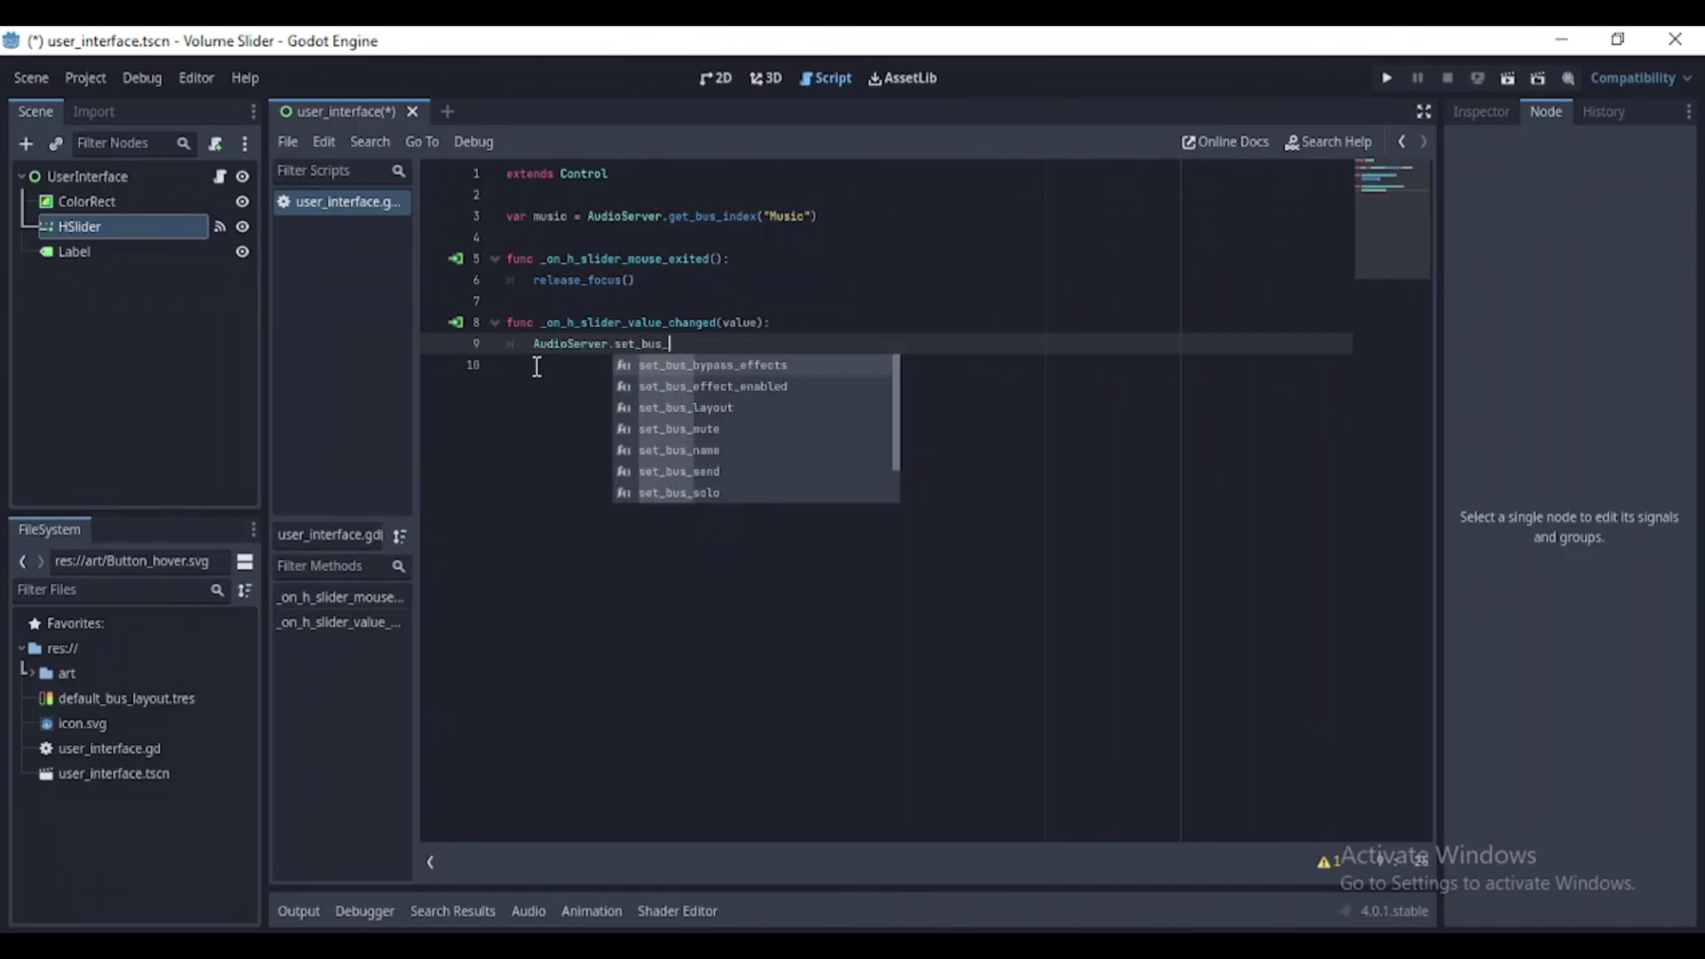
text(vol)
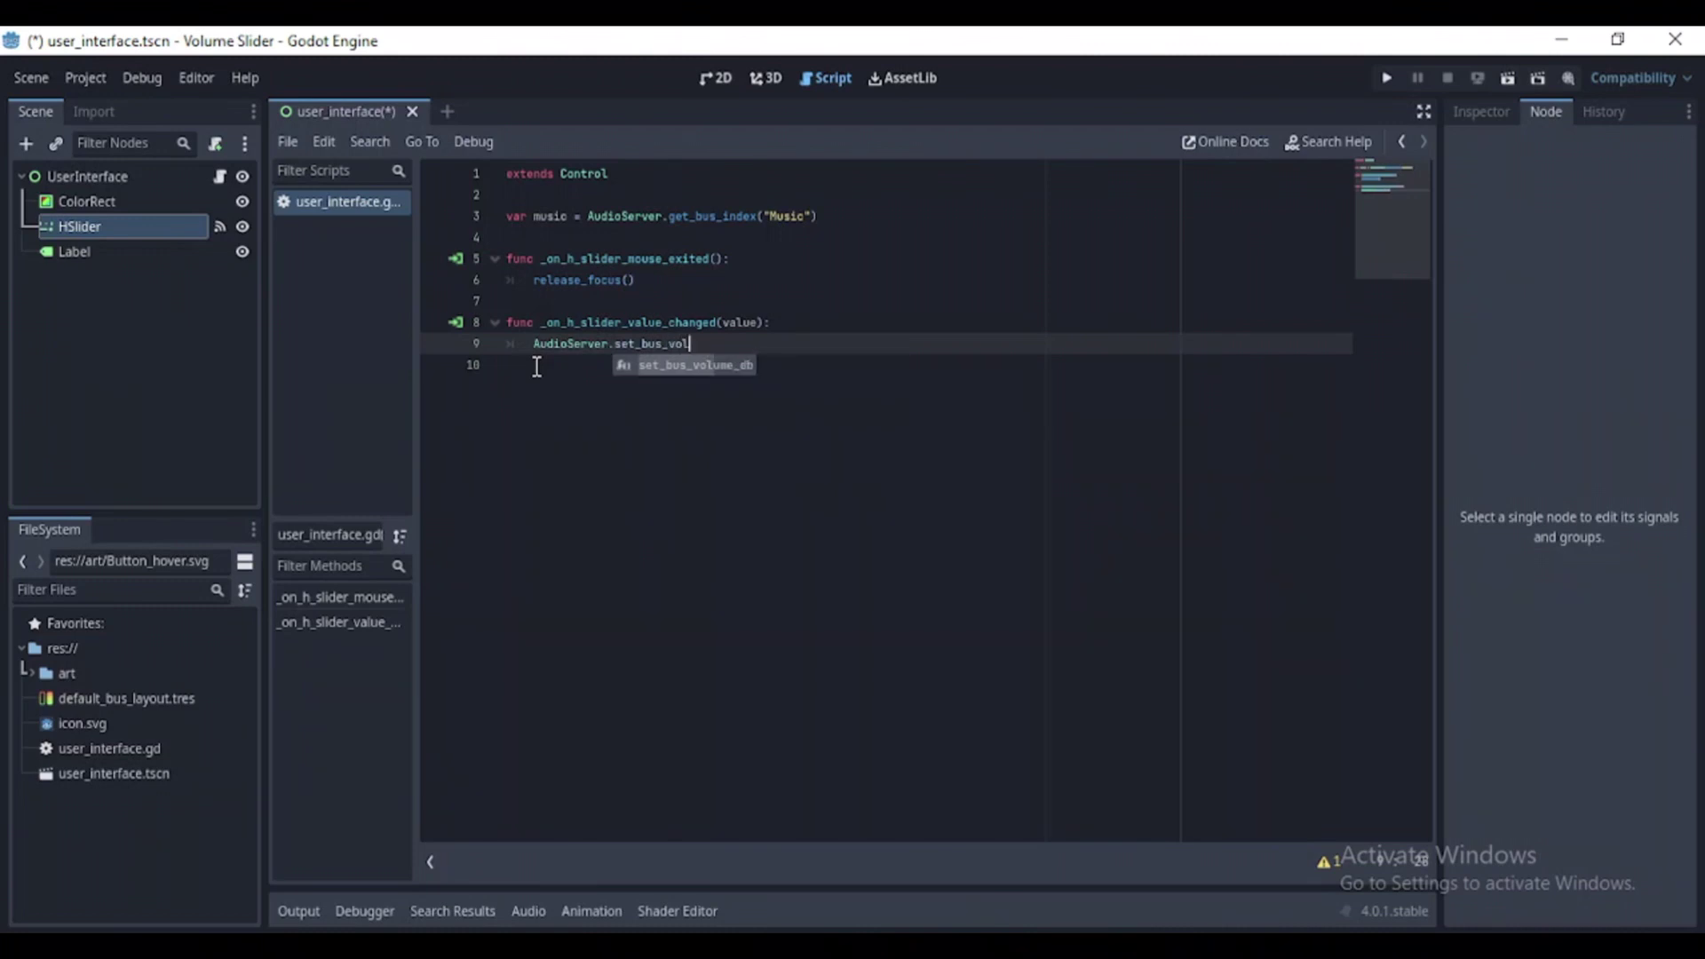
key(Return)
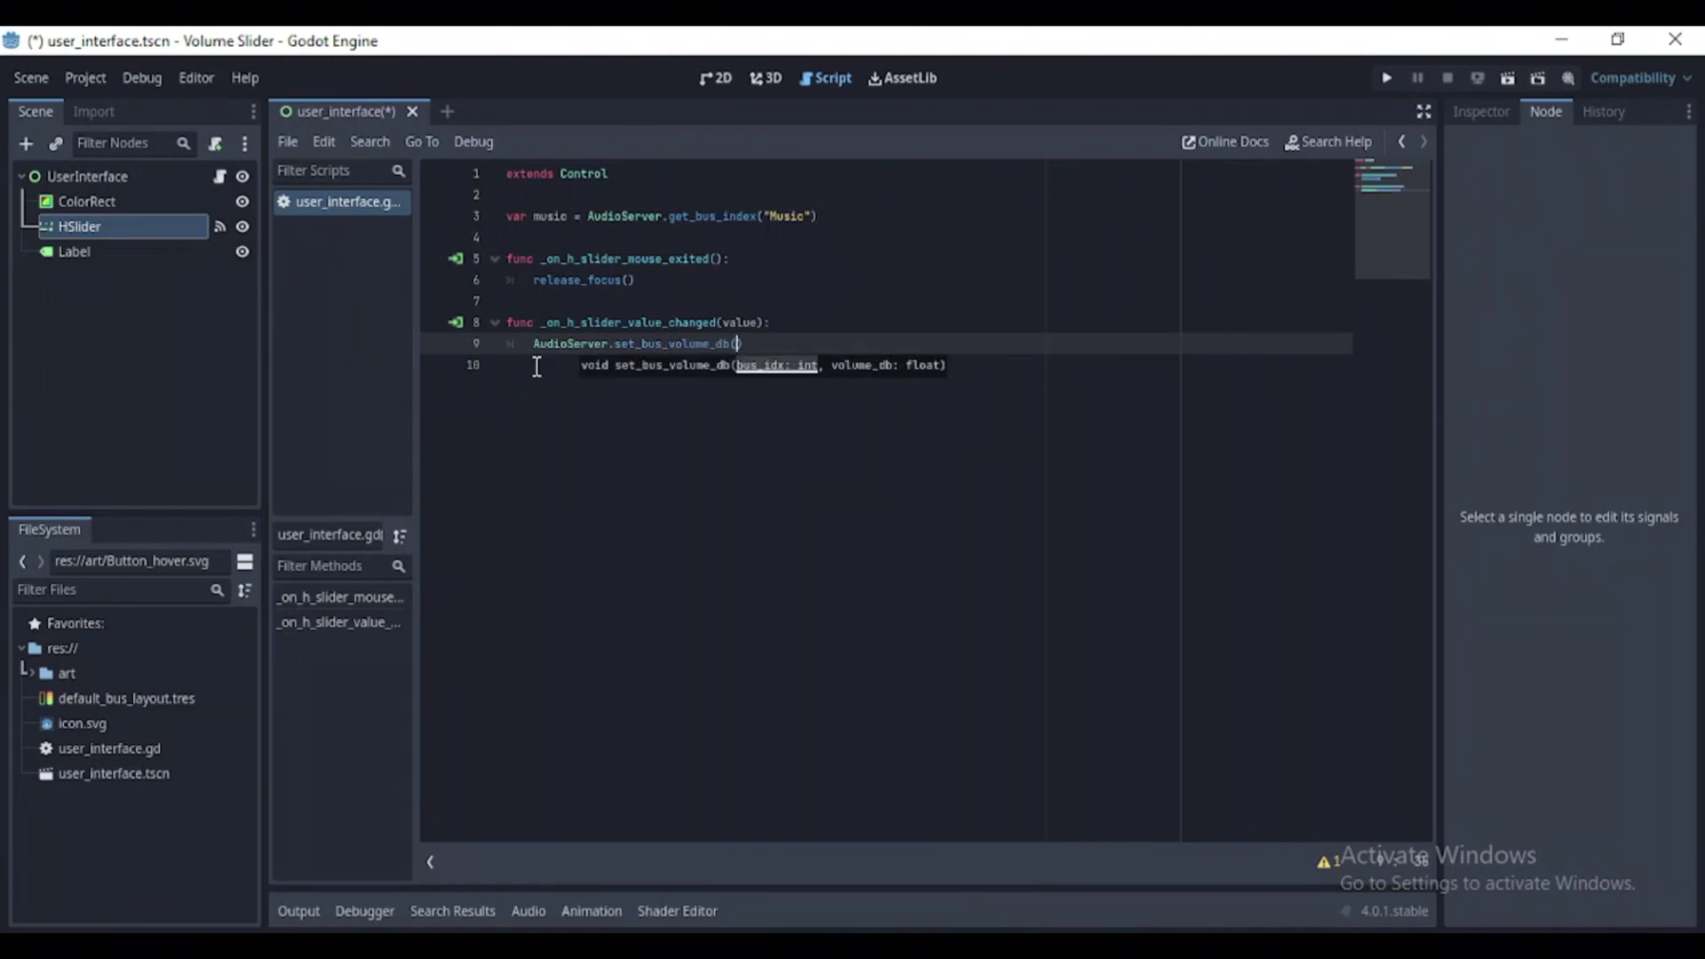
text(music)
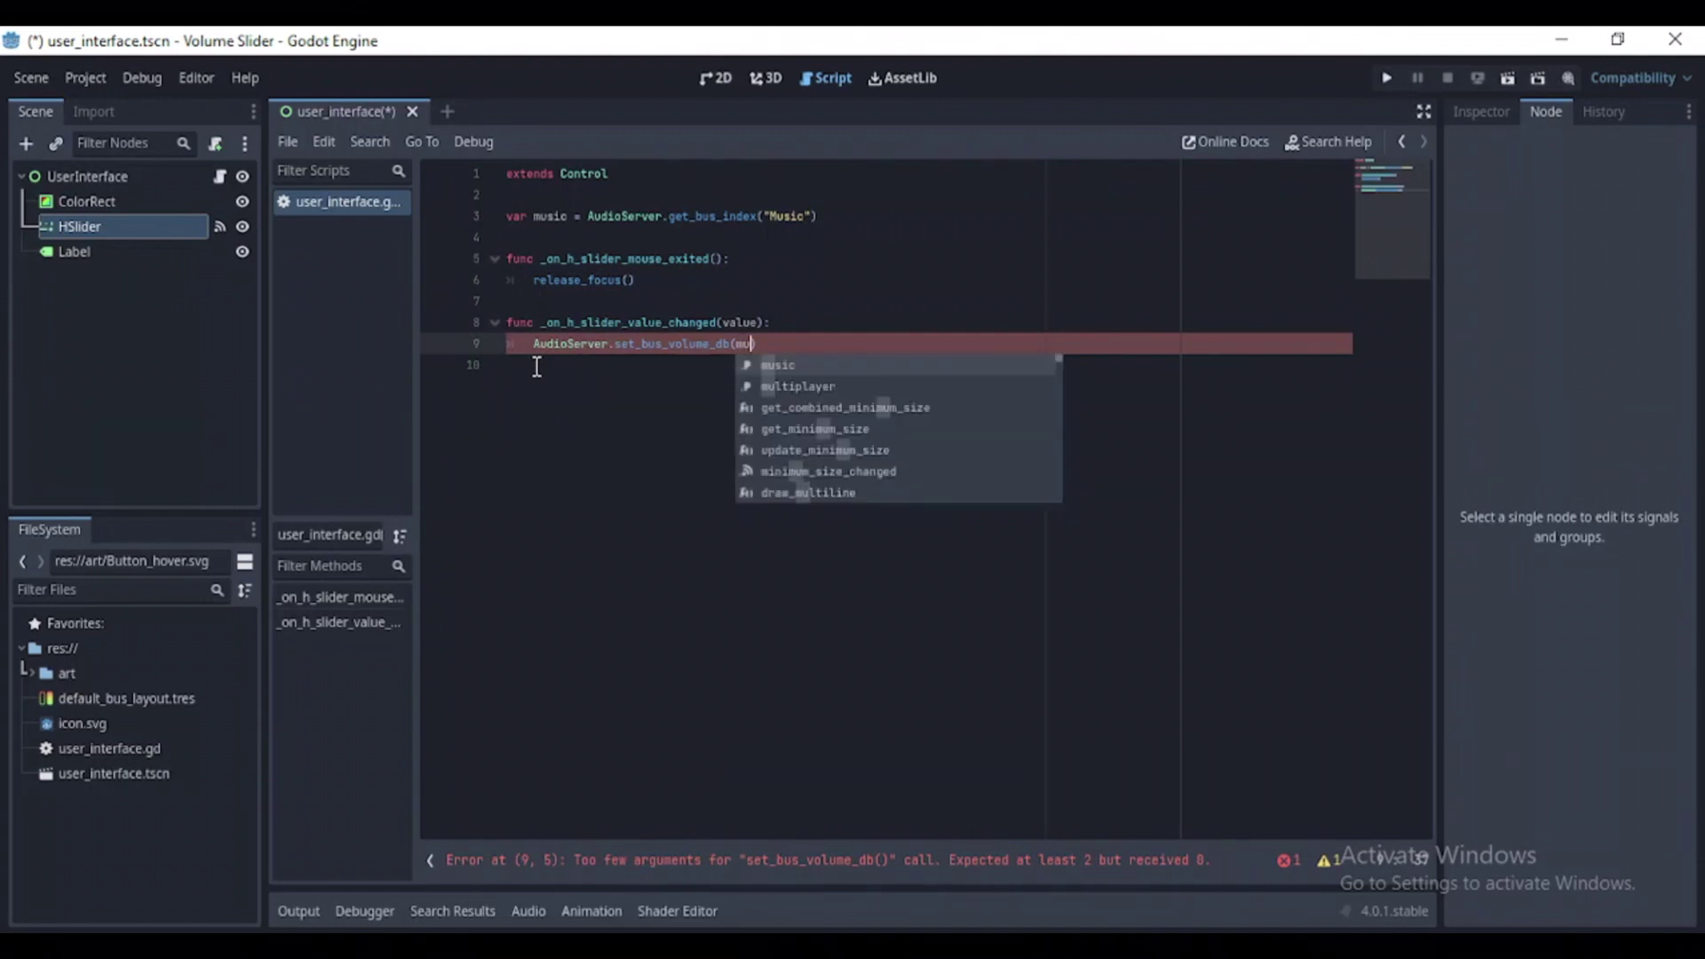
text(, )
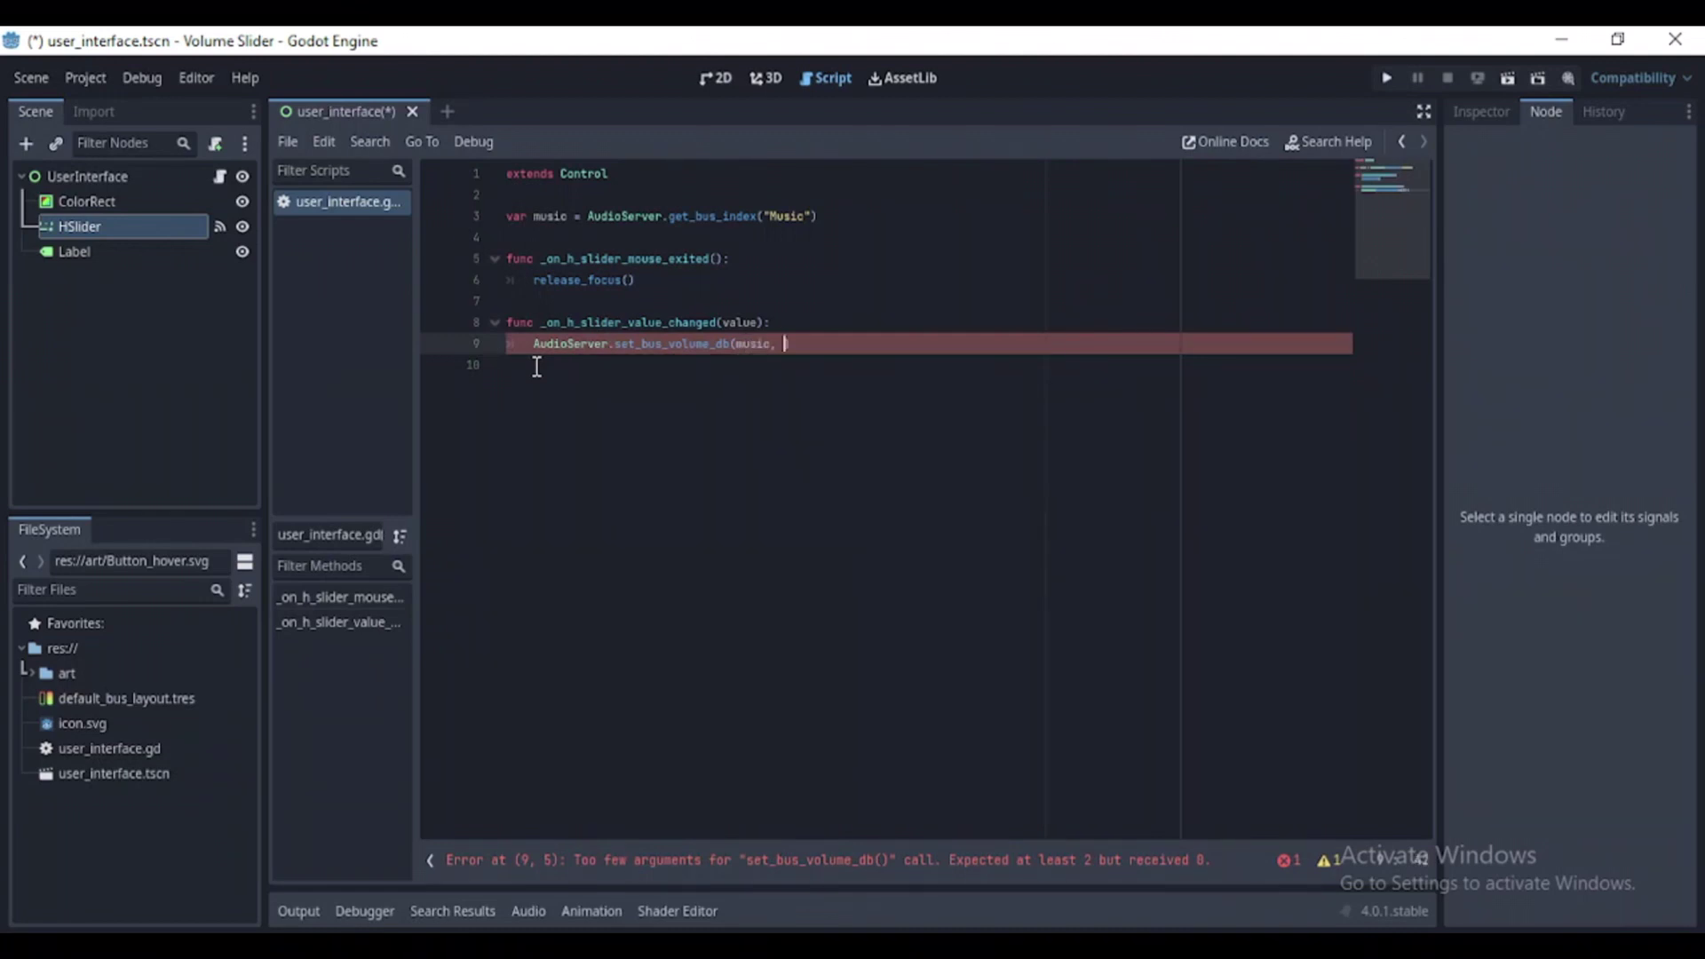
text(li)
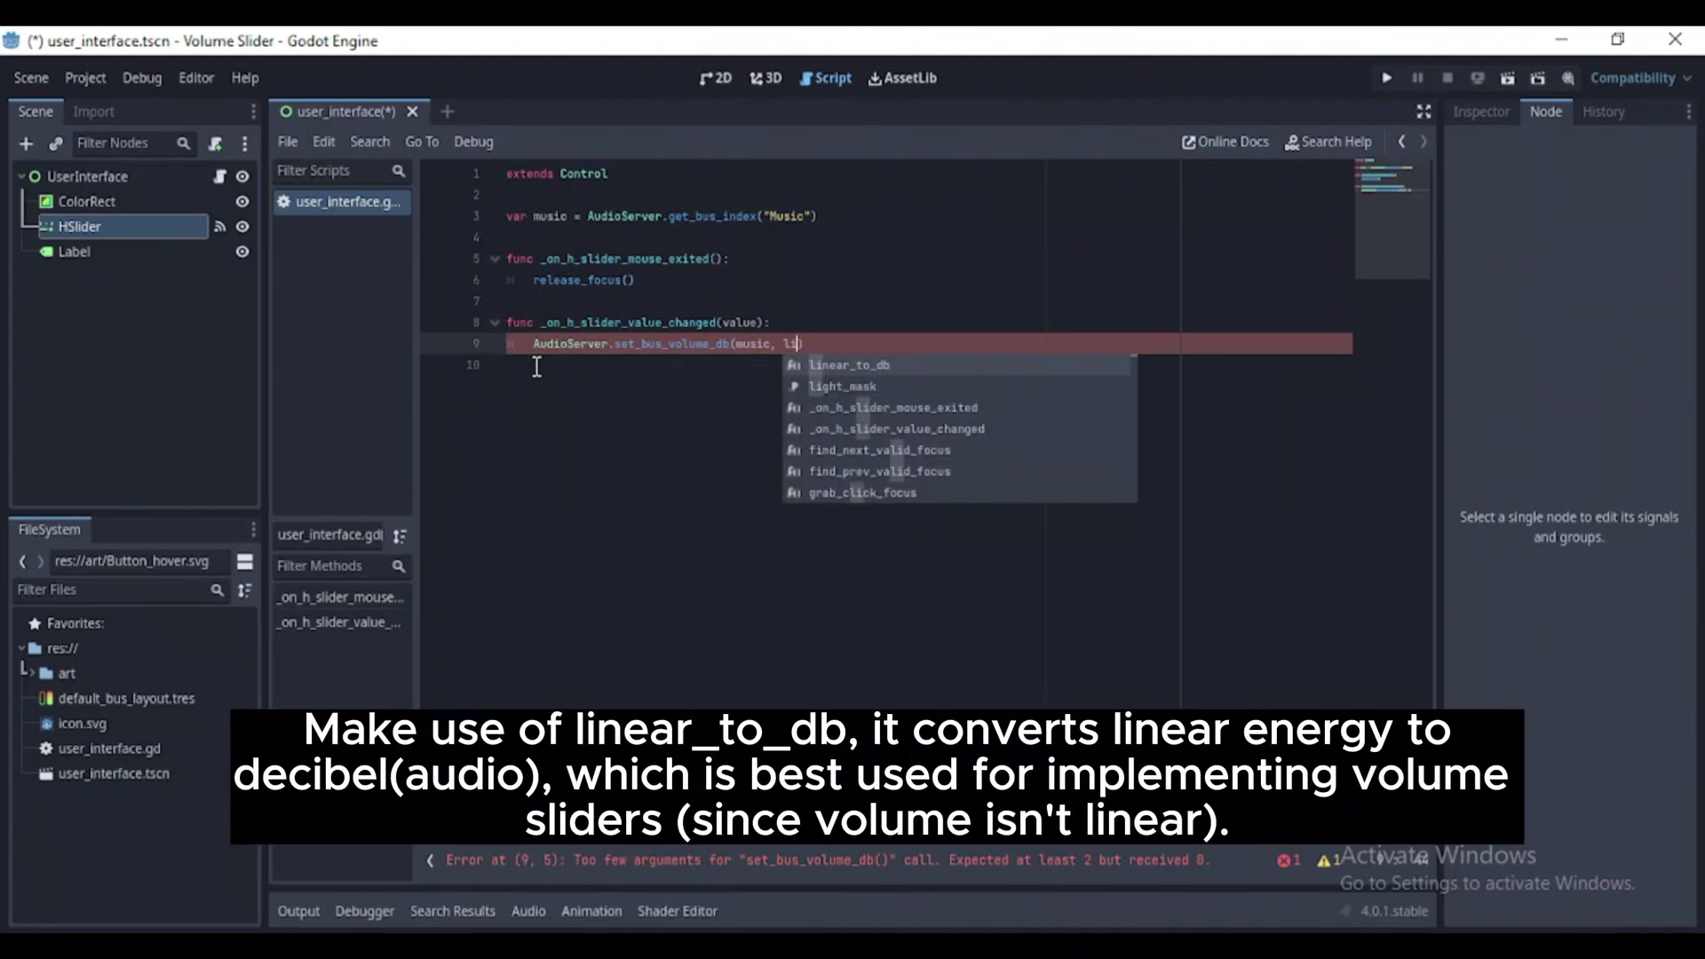
key(Return)
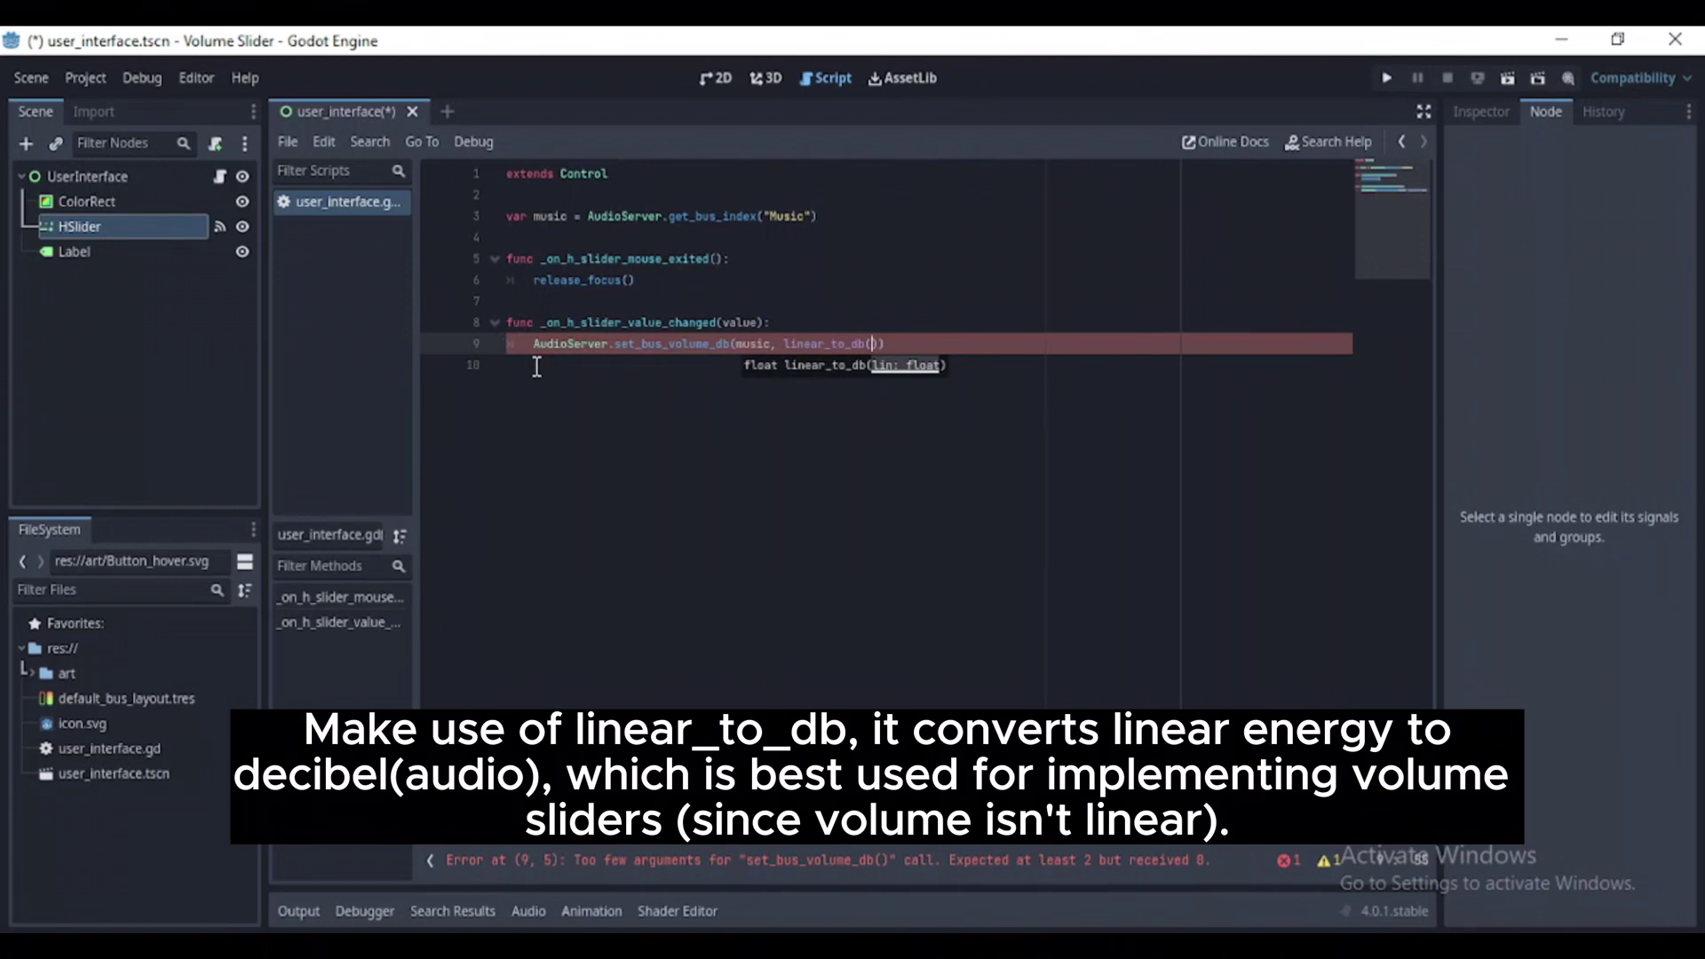
text(va)
key(Return)
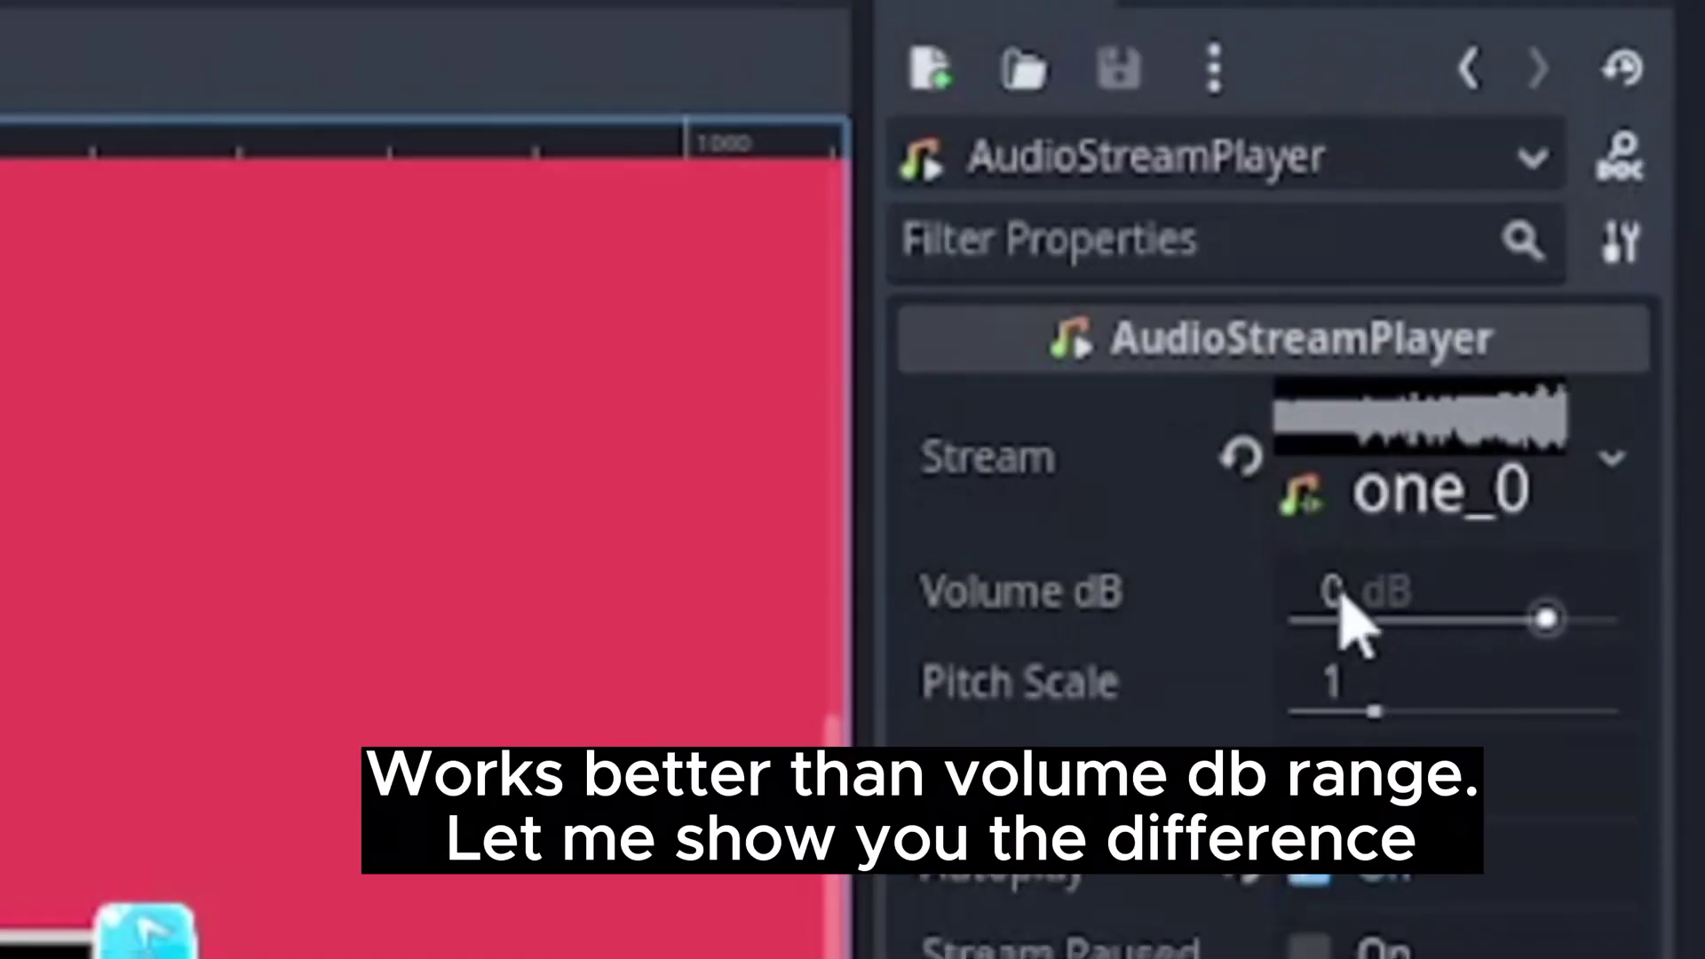
Lower the player to about -24 dB, then compare sliders in the dB-range and linear_to_db demos.
drag(1543, 620, 1310, 620)
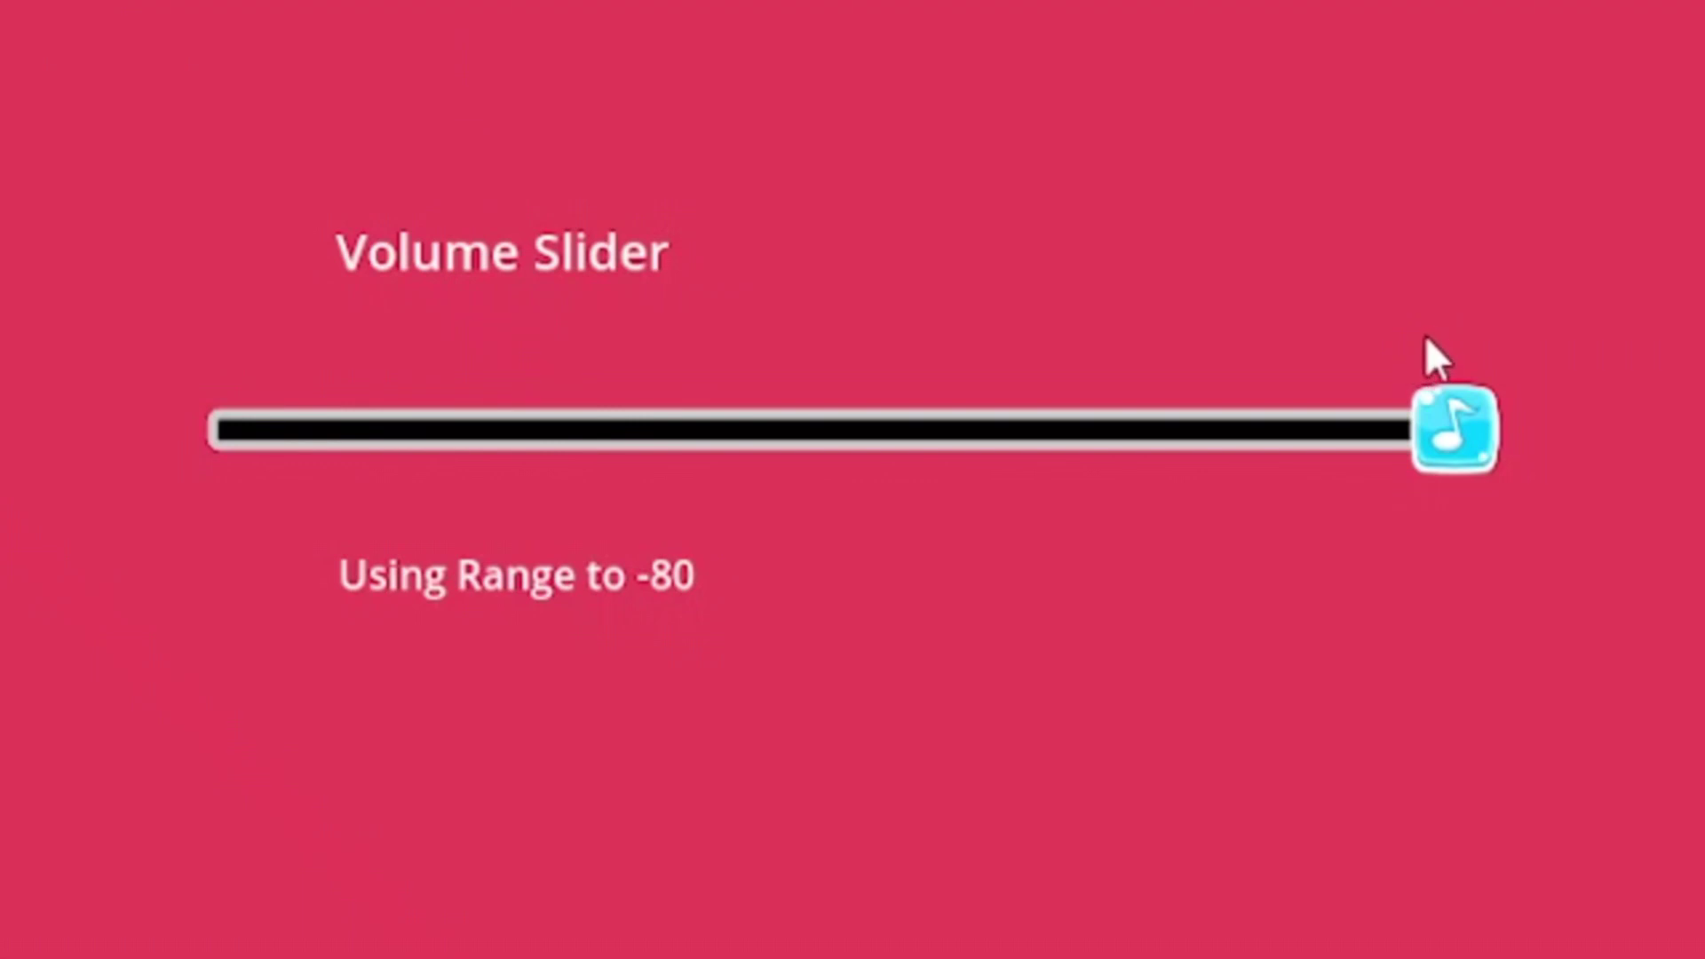
mouse_move(1464, 435)
mouse_down()
mouse_move(609, 401)
mouse_move(399, 440)
mouse_move(1525, 390)
mouse_up()
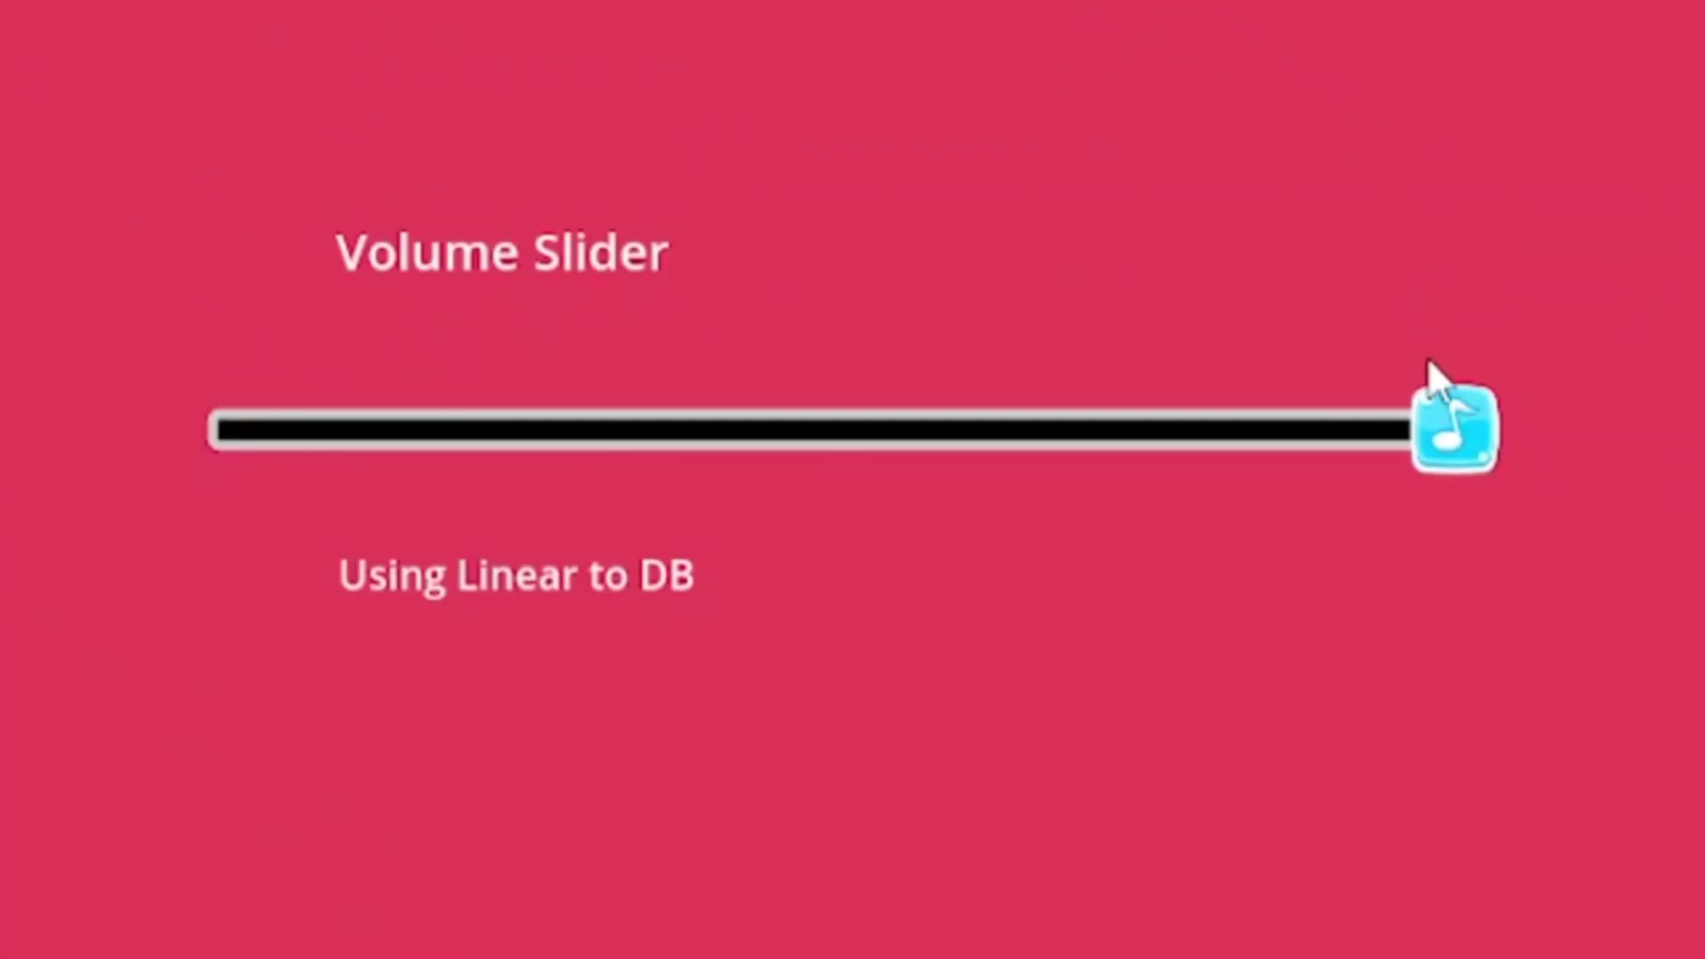
mouse_move(1461, 447)
mouse_down()
mouse_move(457, 417)
mouse_move(210, 428)
mouse_up()
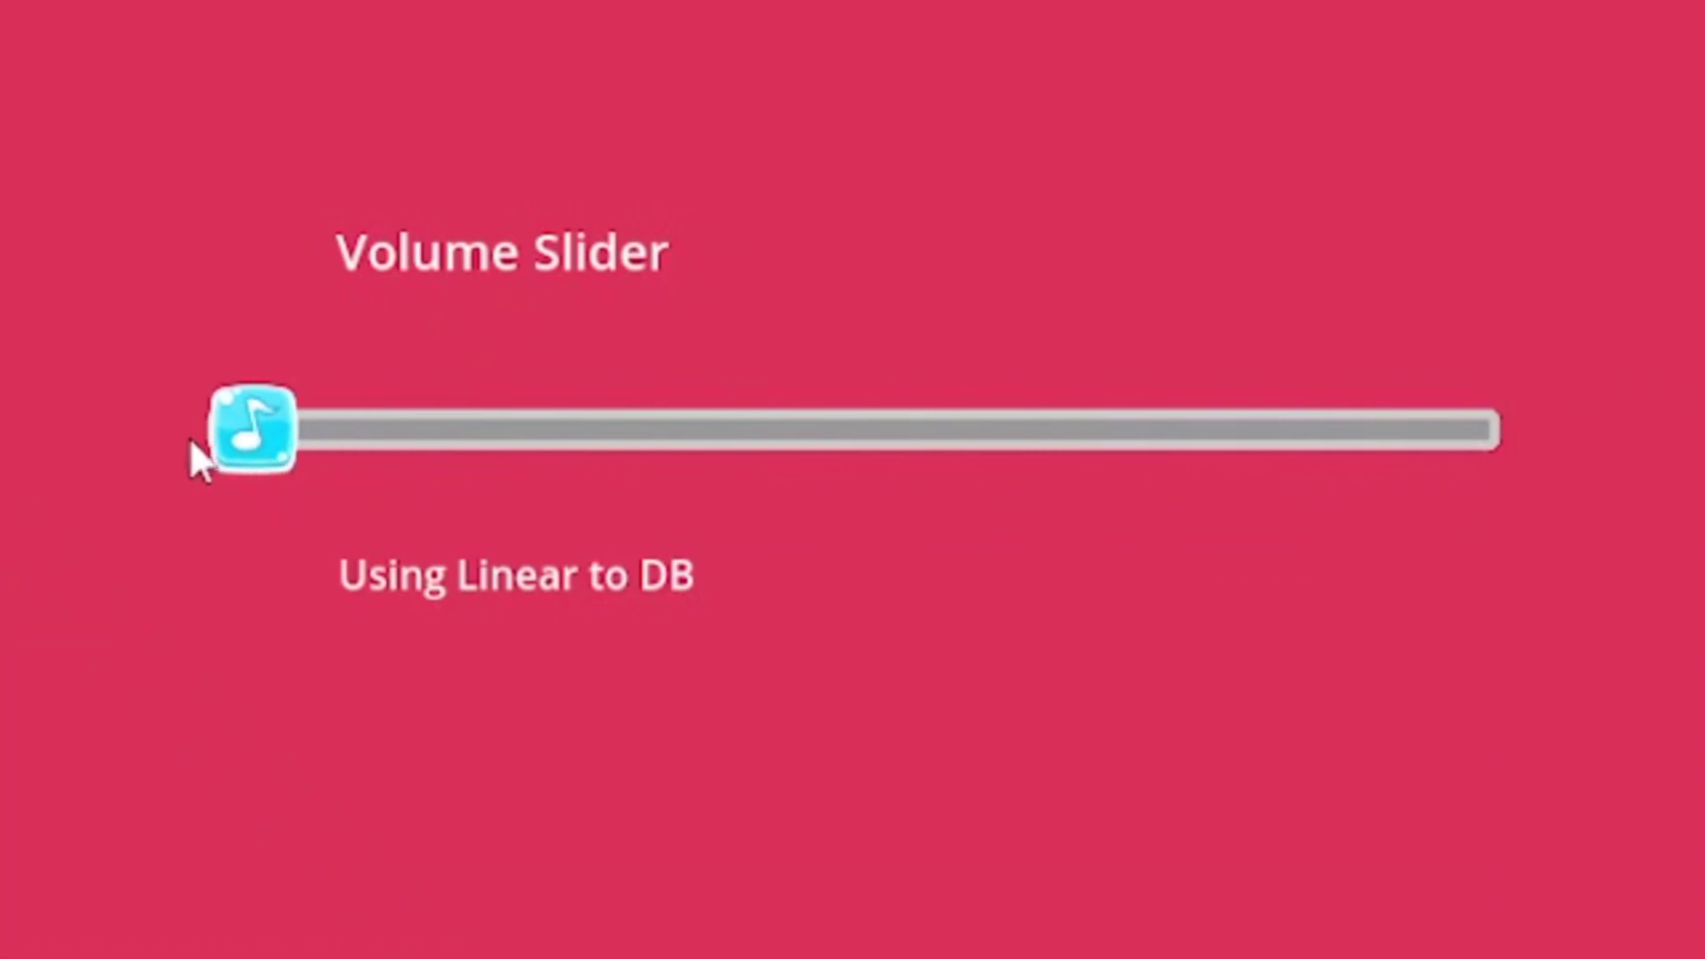
drag(335, 439, 1605, 416)
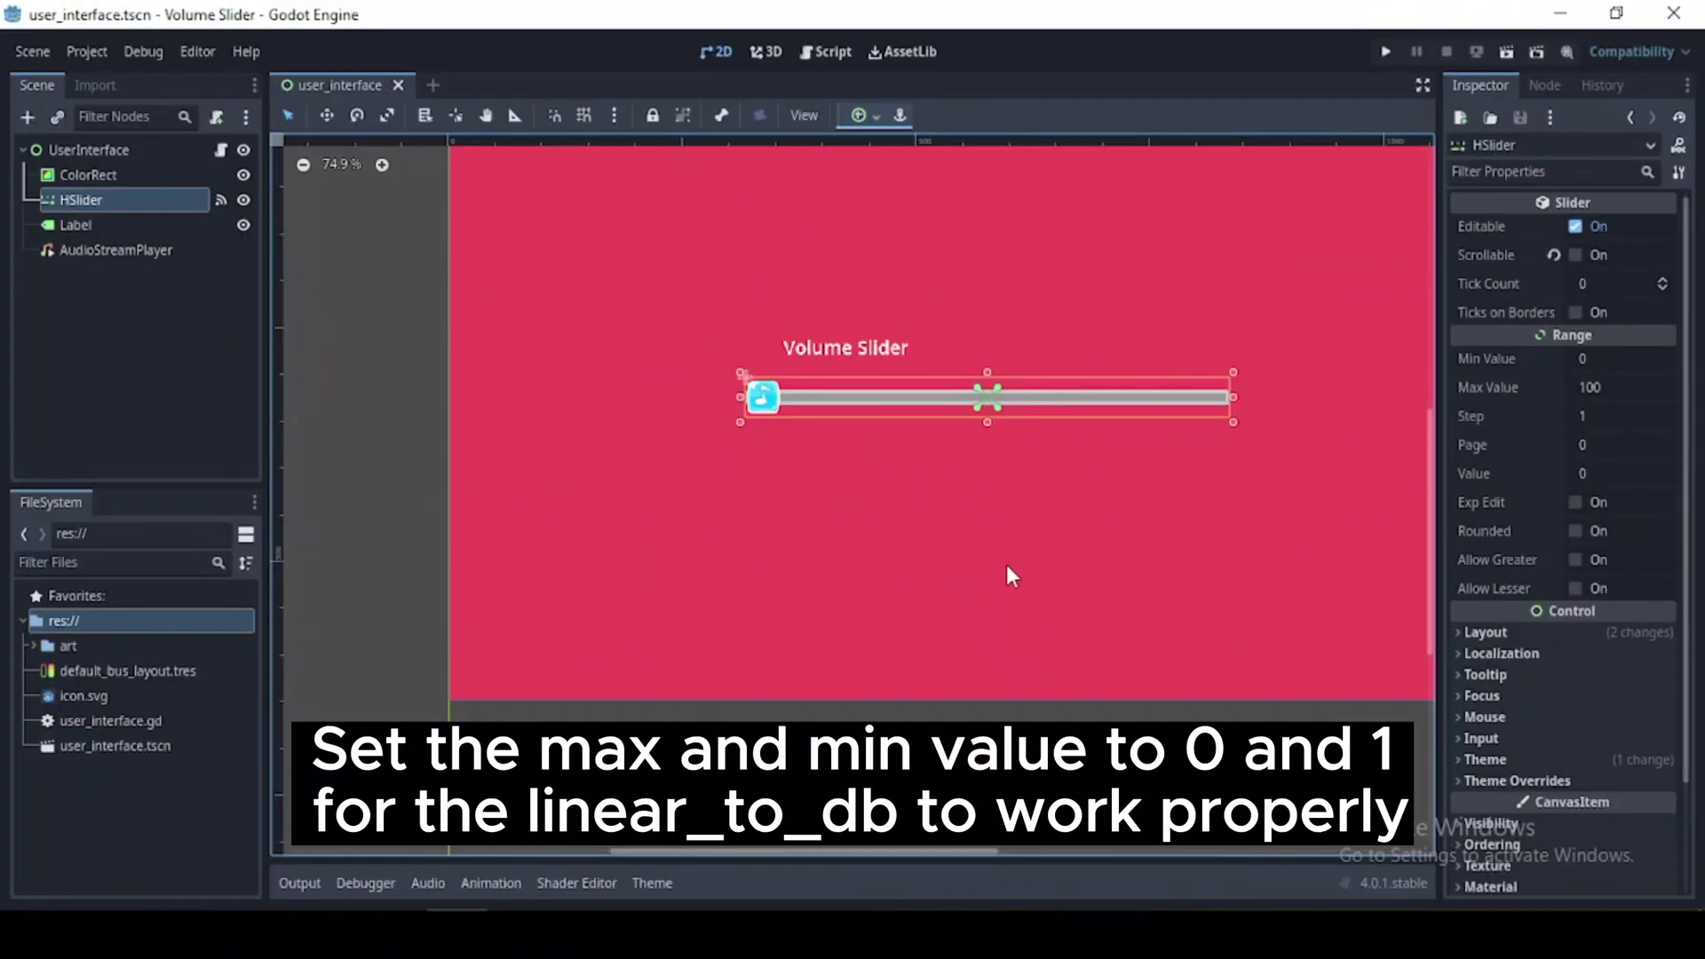
Set the HSlider's Max Value to 1 and Step to 0.001.
click(1586, 385)
text(1)
key(Return)
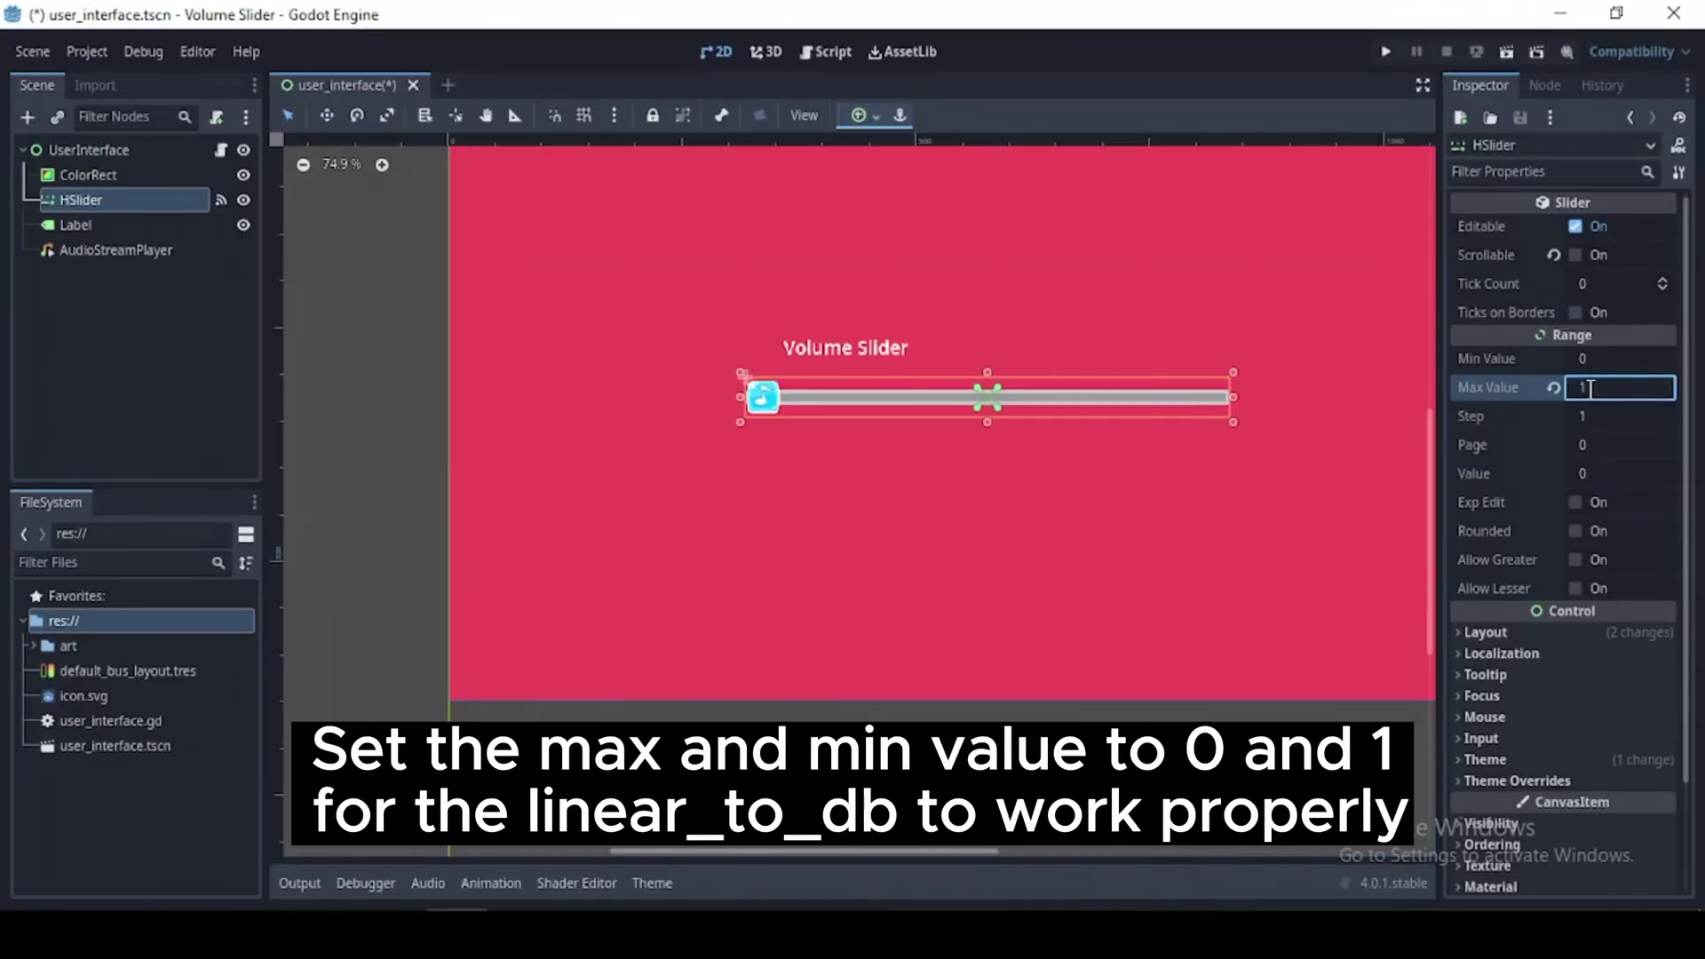
click(1601, 415)
text(0)
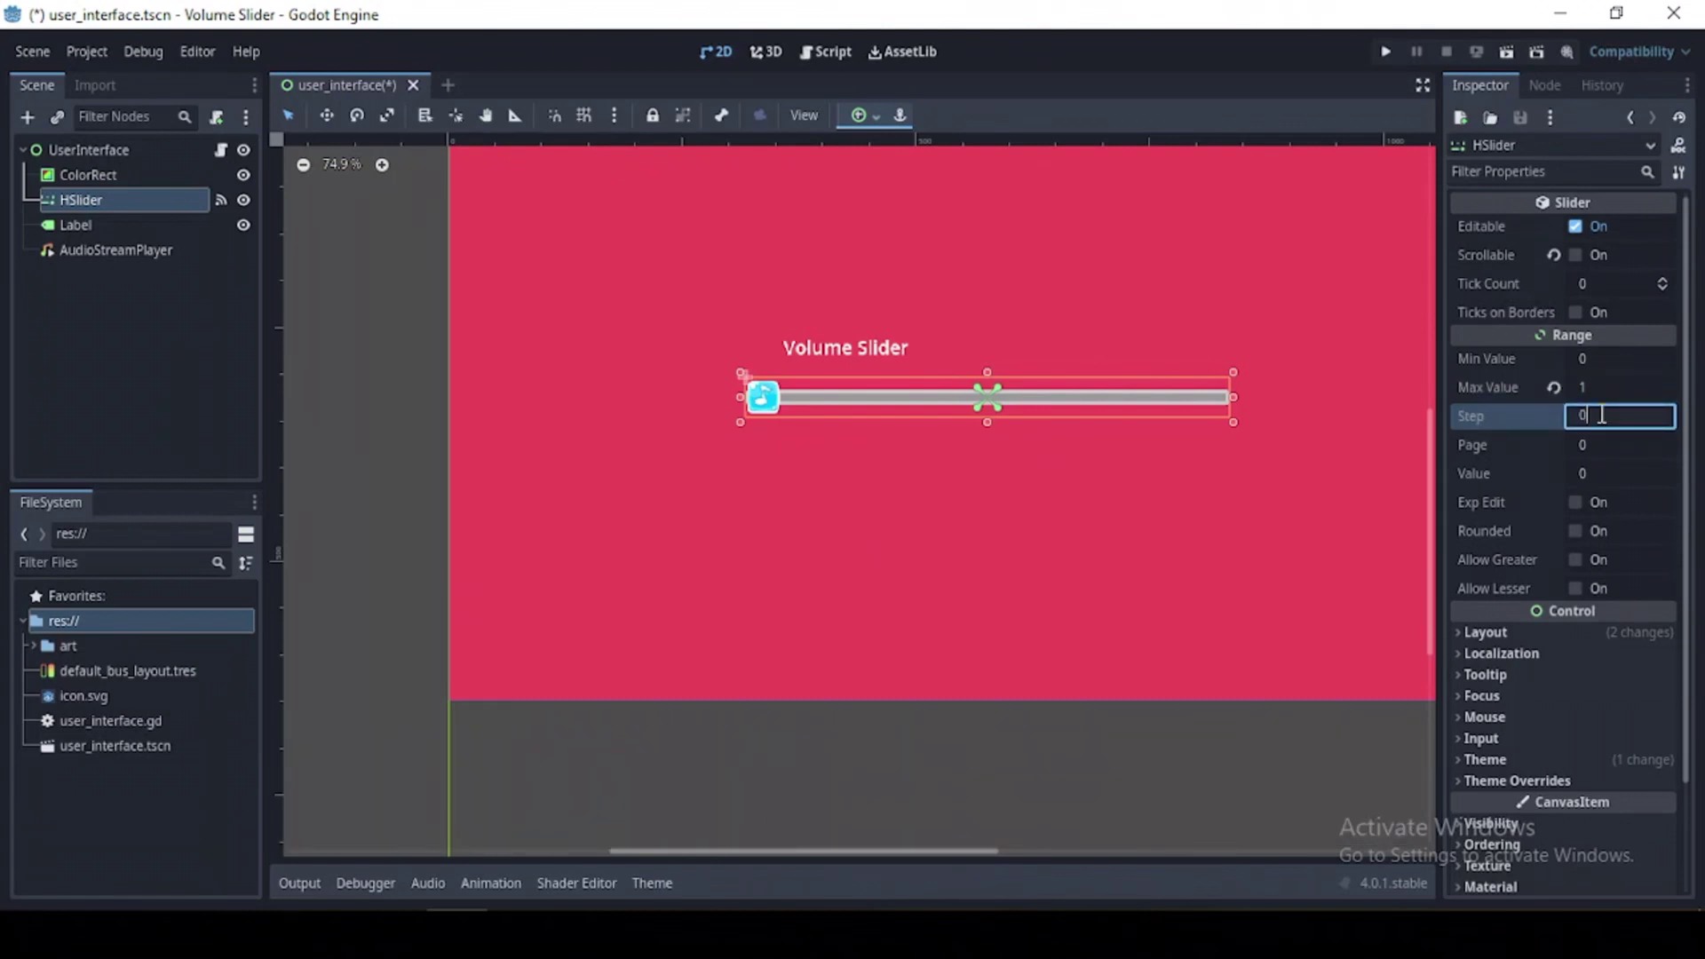
text(.001)
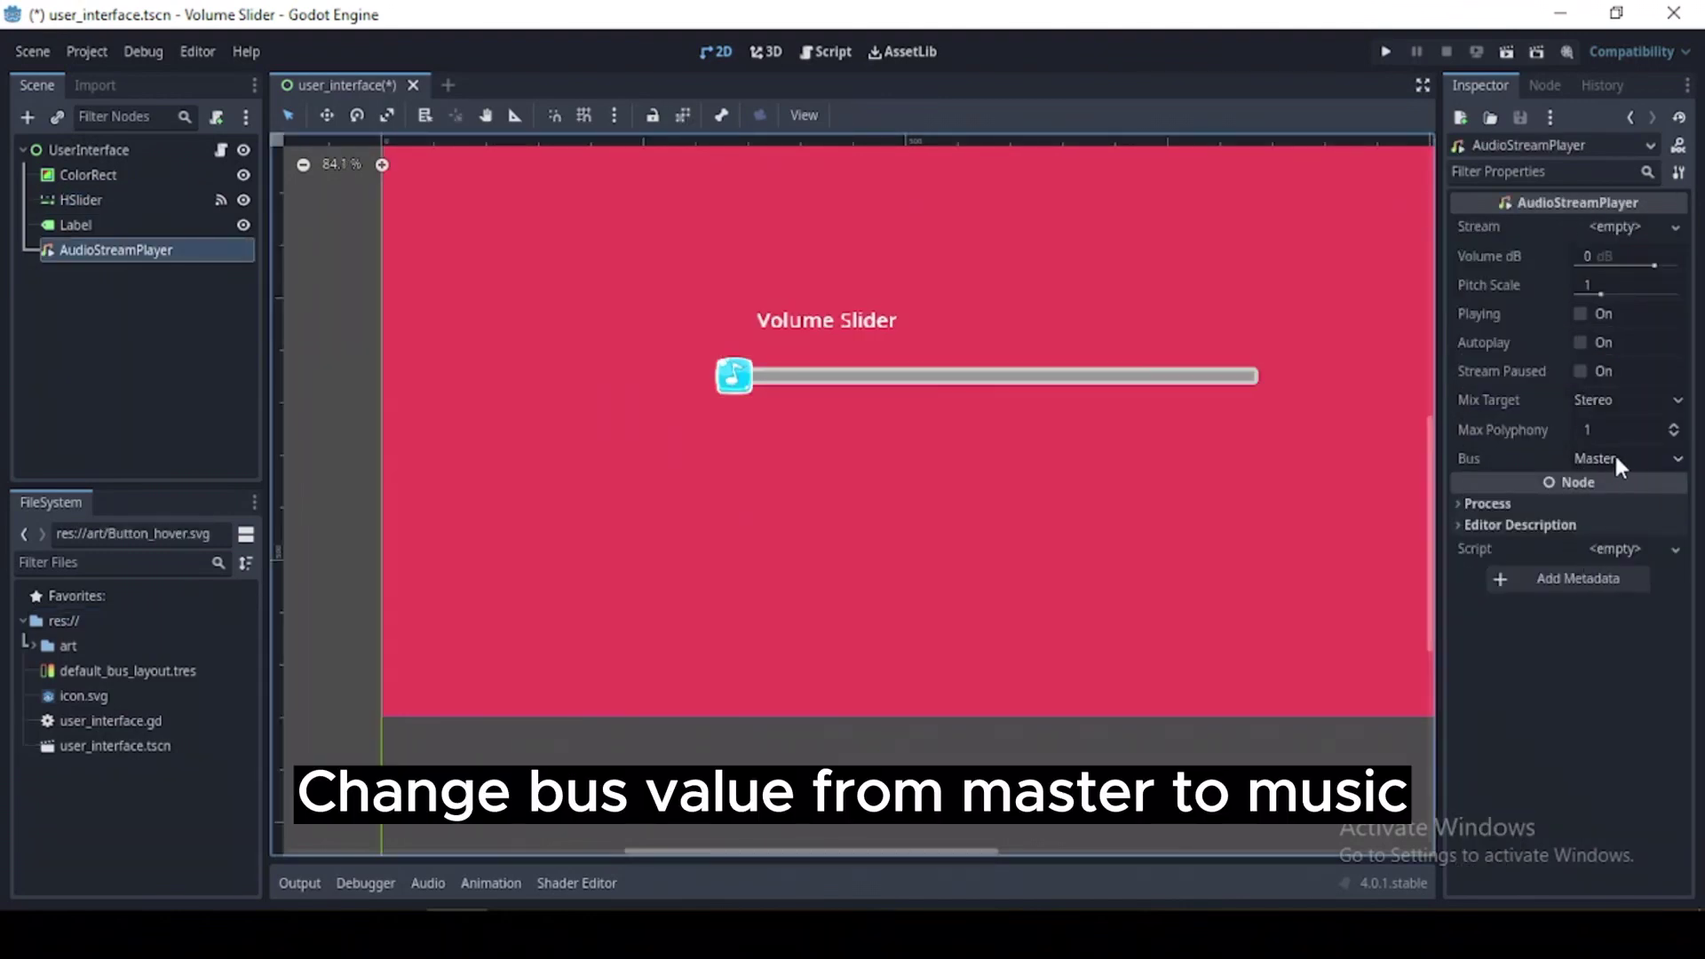
Route the AudioStreamPlayer to the Music bus, run the scene and raise the slider.
click(1608, 458)
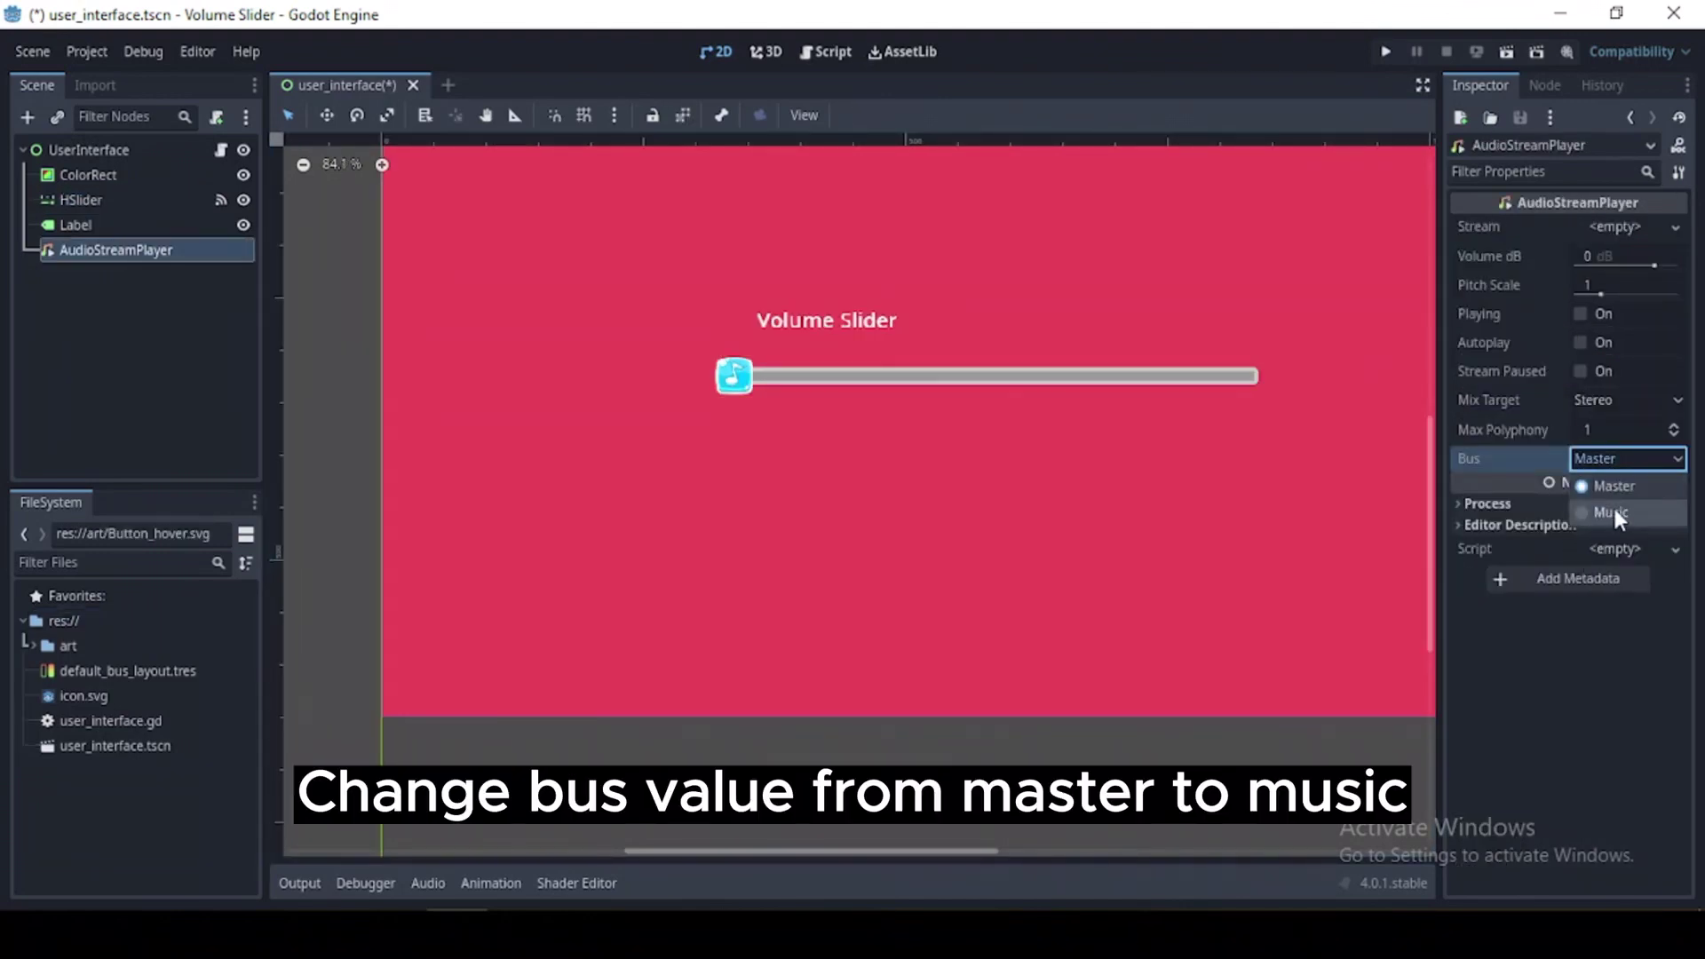
click(1612, 506)
key(F5)
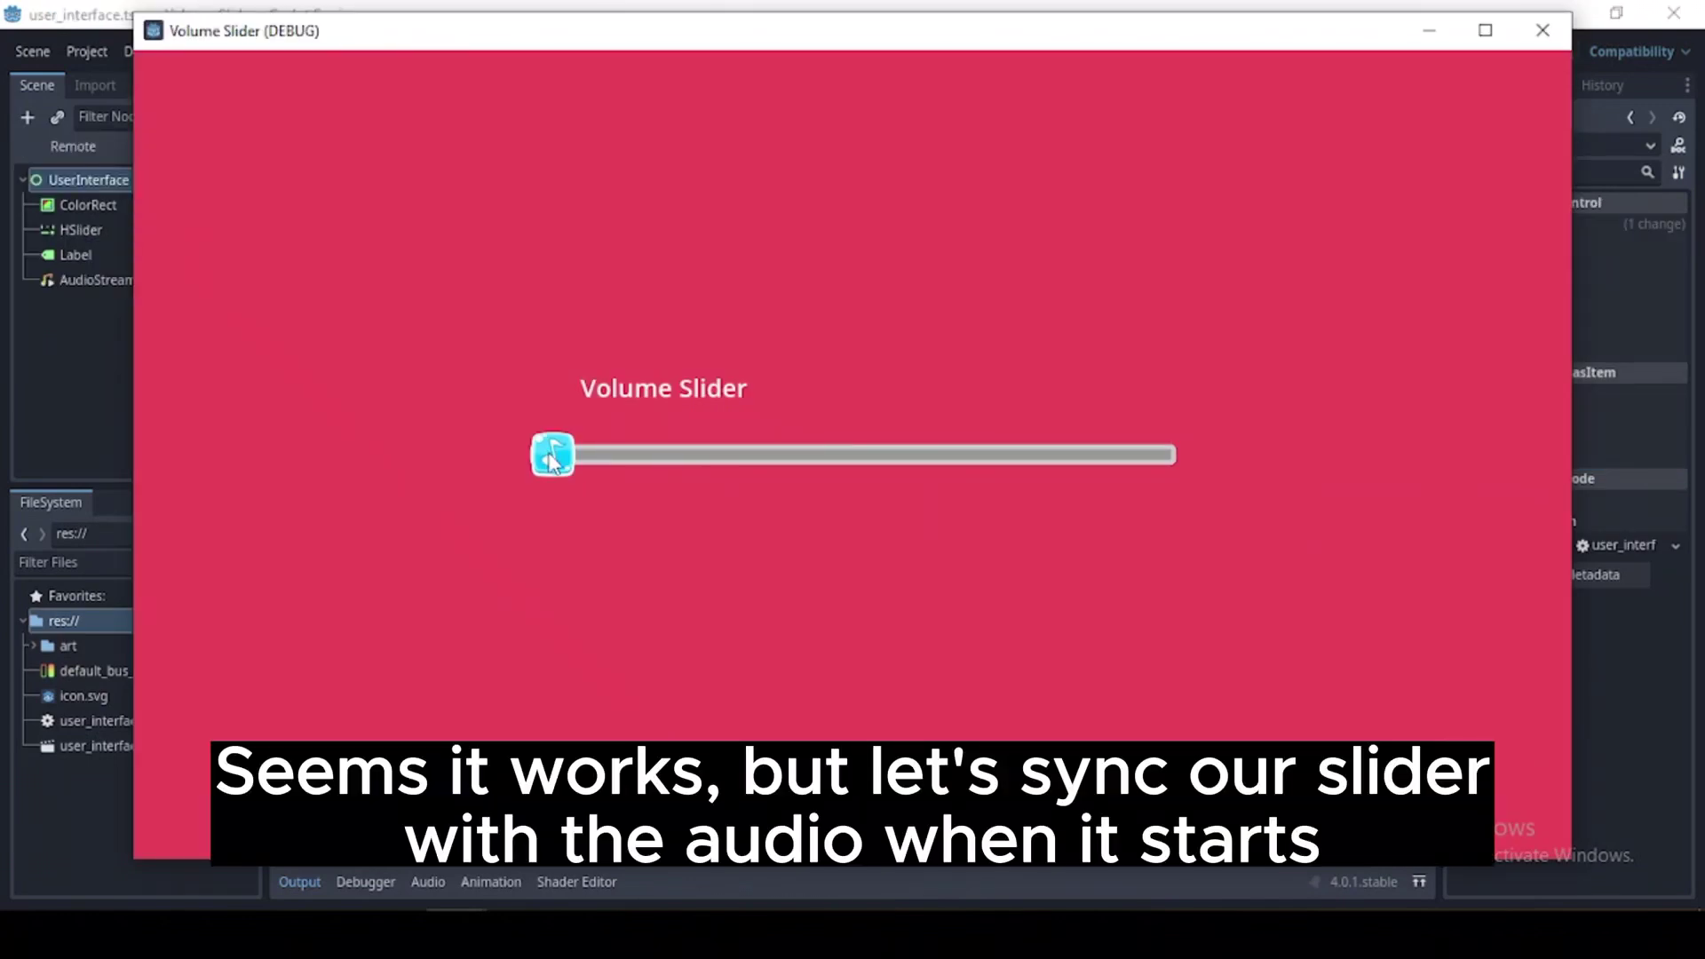
mouse_move(551, 459)
mouse_down()
mouse_move(1143, 486)
mouse_move(1067, 449)
mouse_move(1200, 467)
mouse_up()
Stop the running game and declare func _ready() in the script.
key(F8)
text(func )
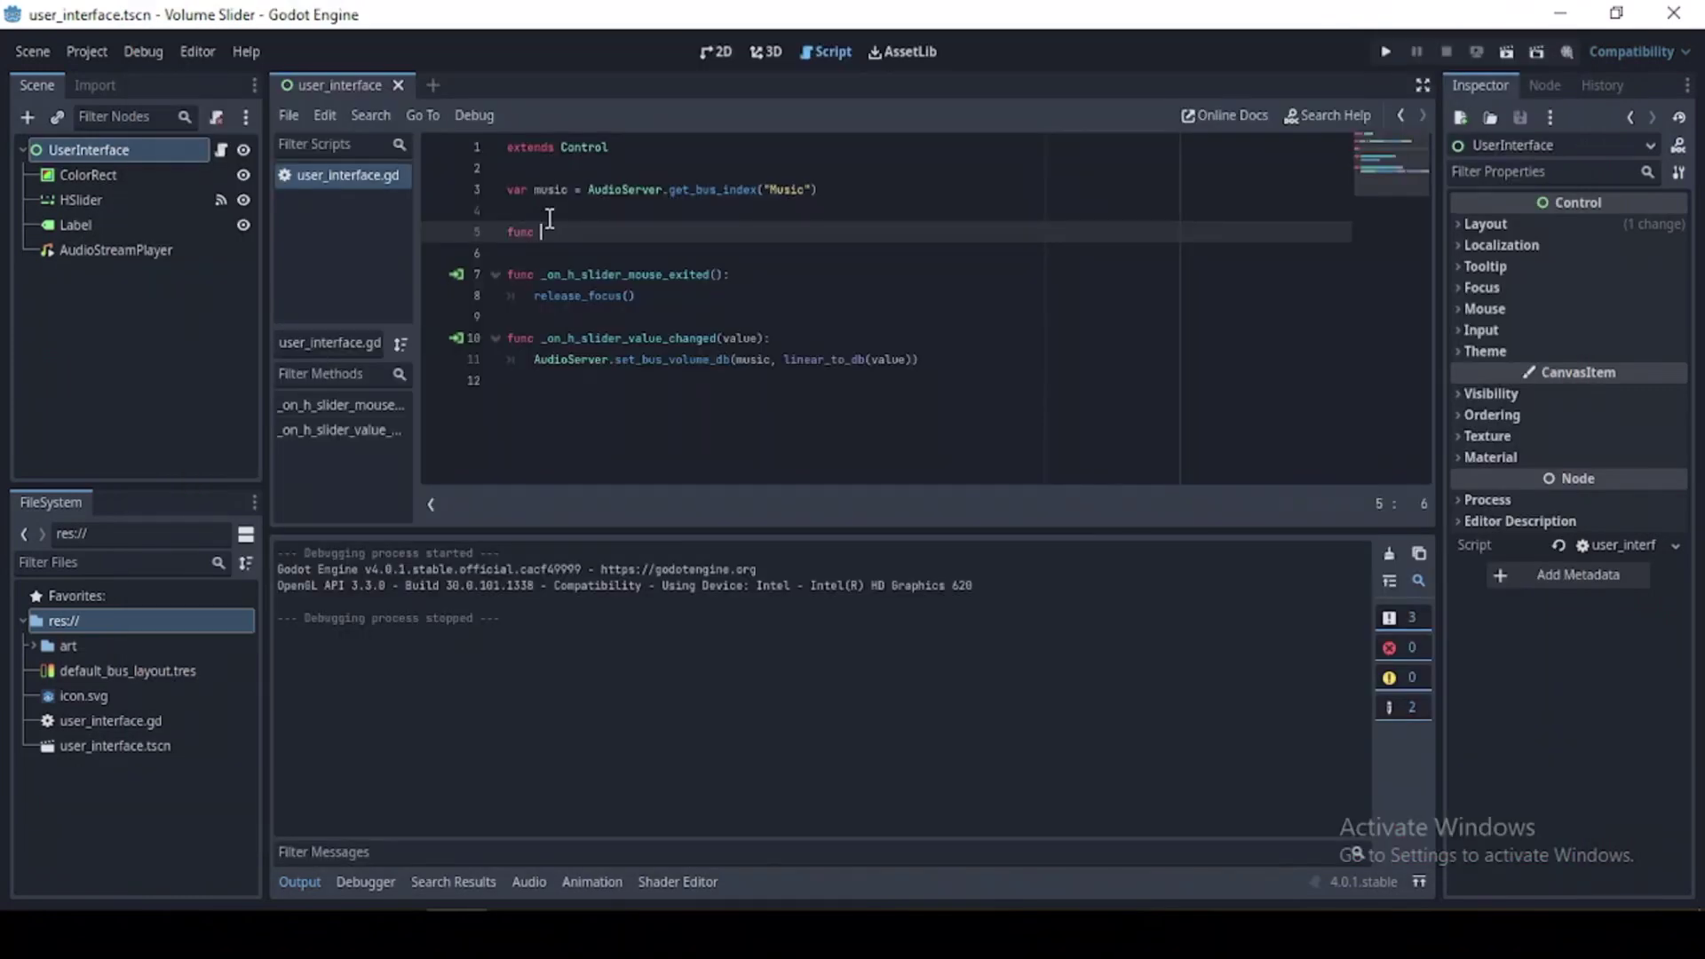
text(_re)
key(Return)
key(Return)
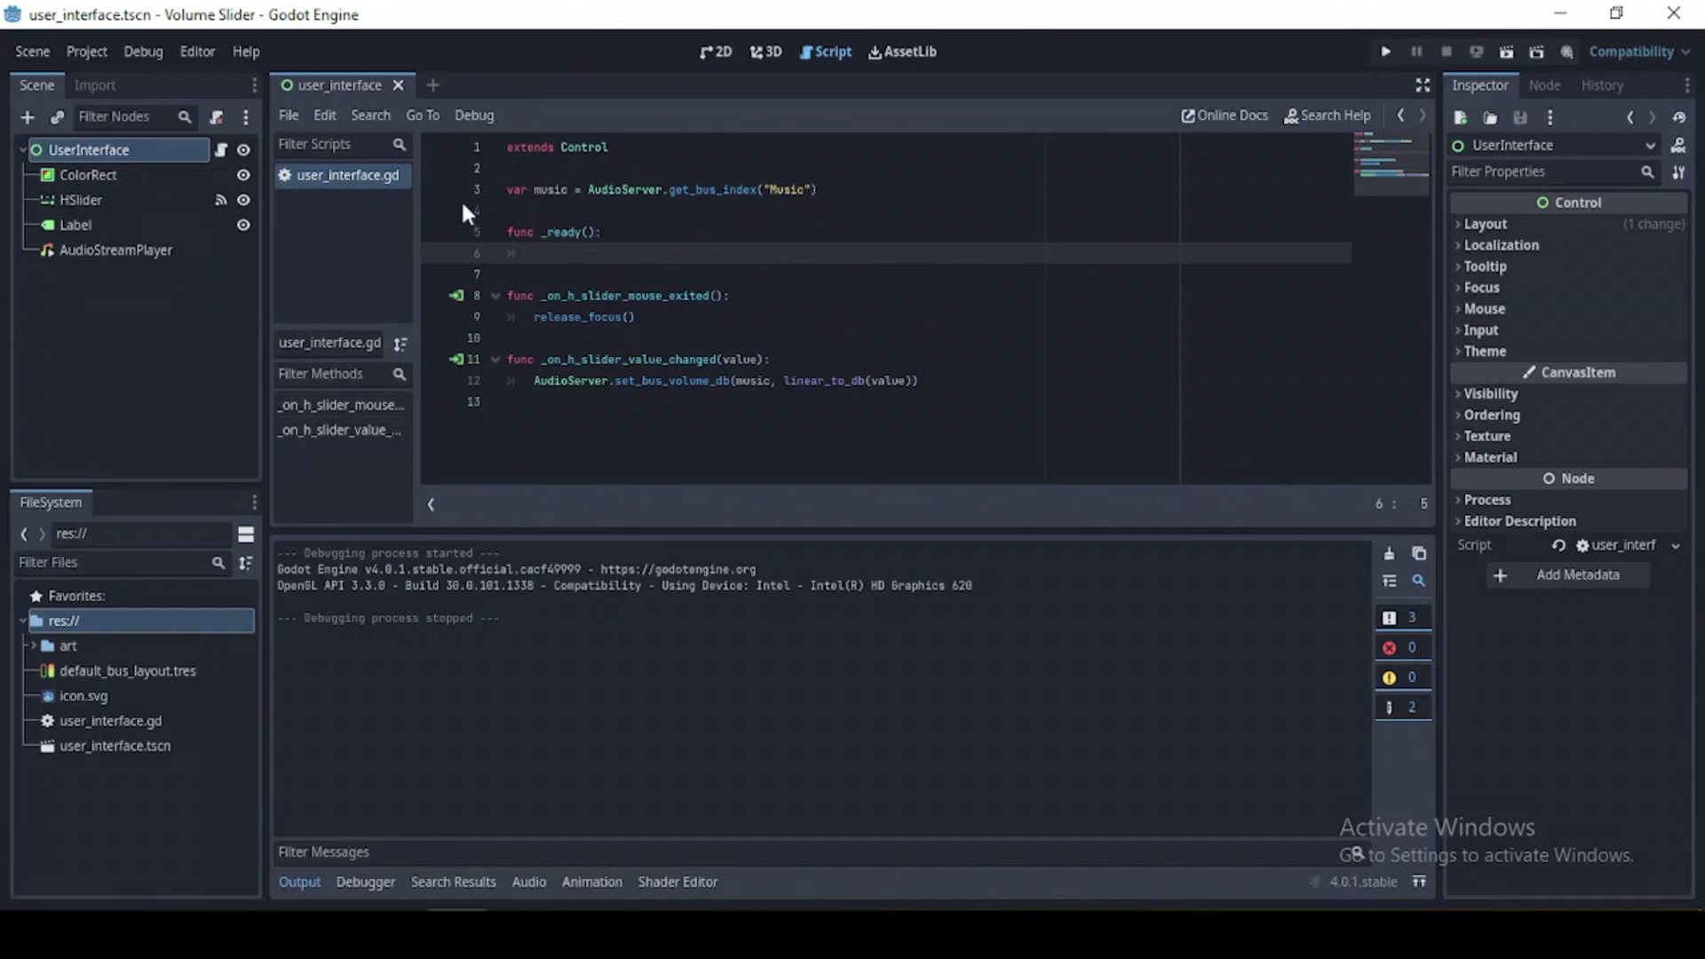
Make _ready() set $HSlider.value = db_to_linear(music), then return to the 2D view.
drag(147, 201, 551, 250)
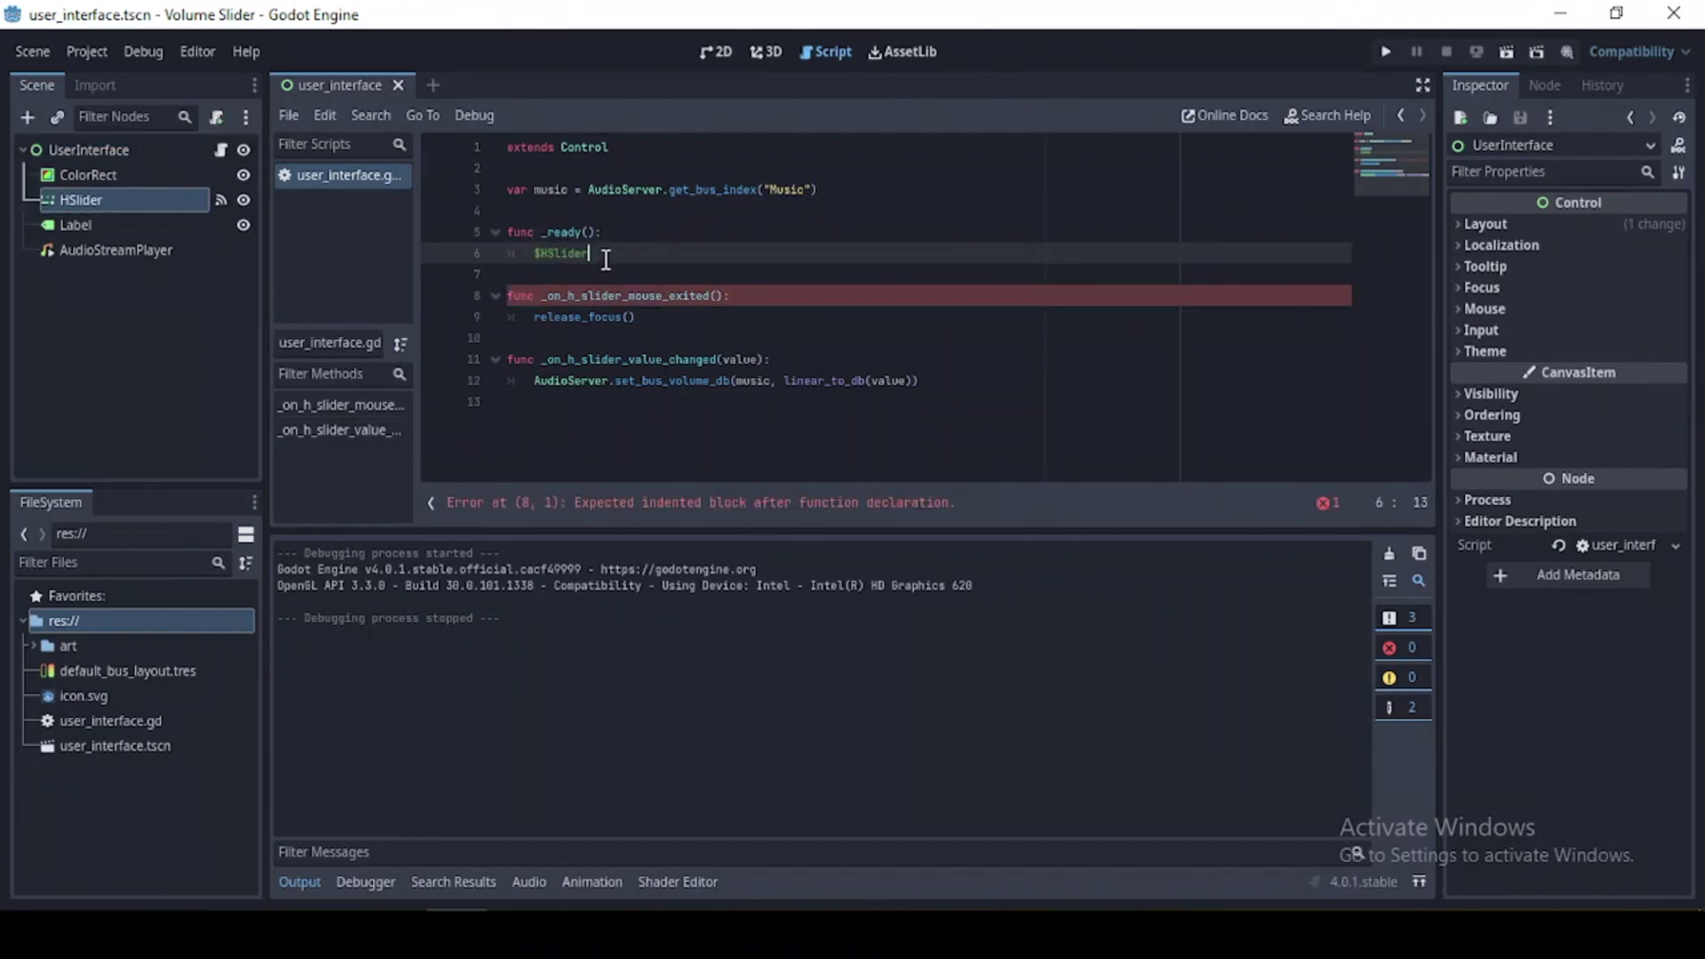
text(.va)
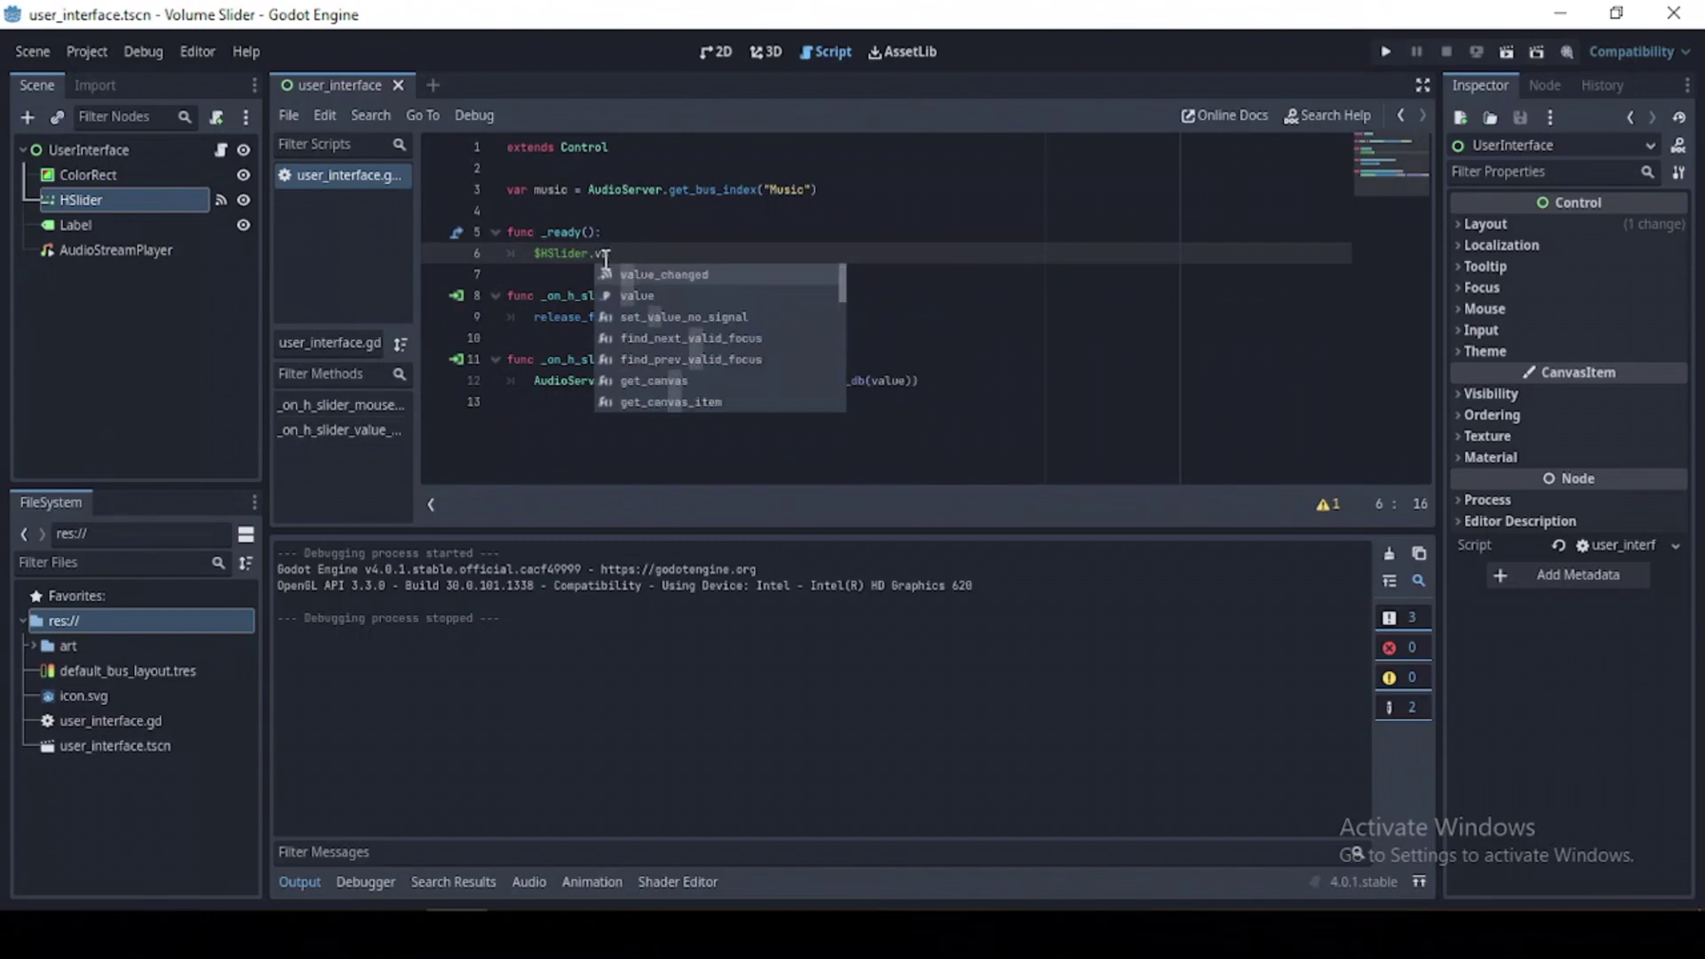
key(Down)
key(Return)
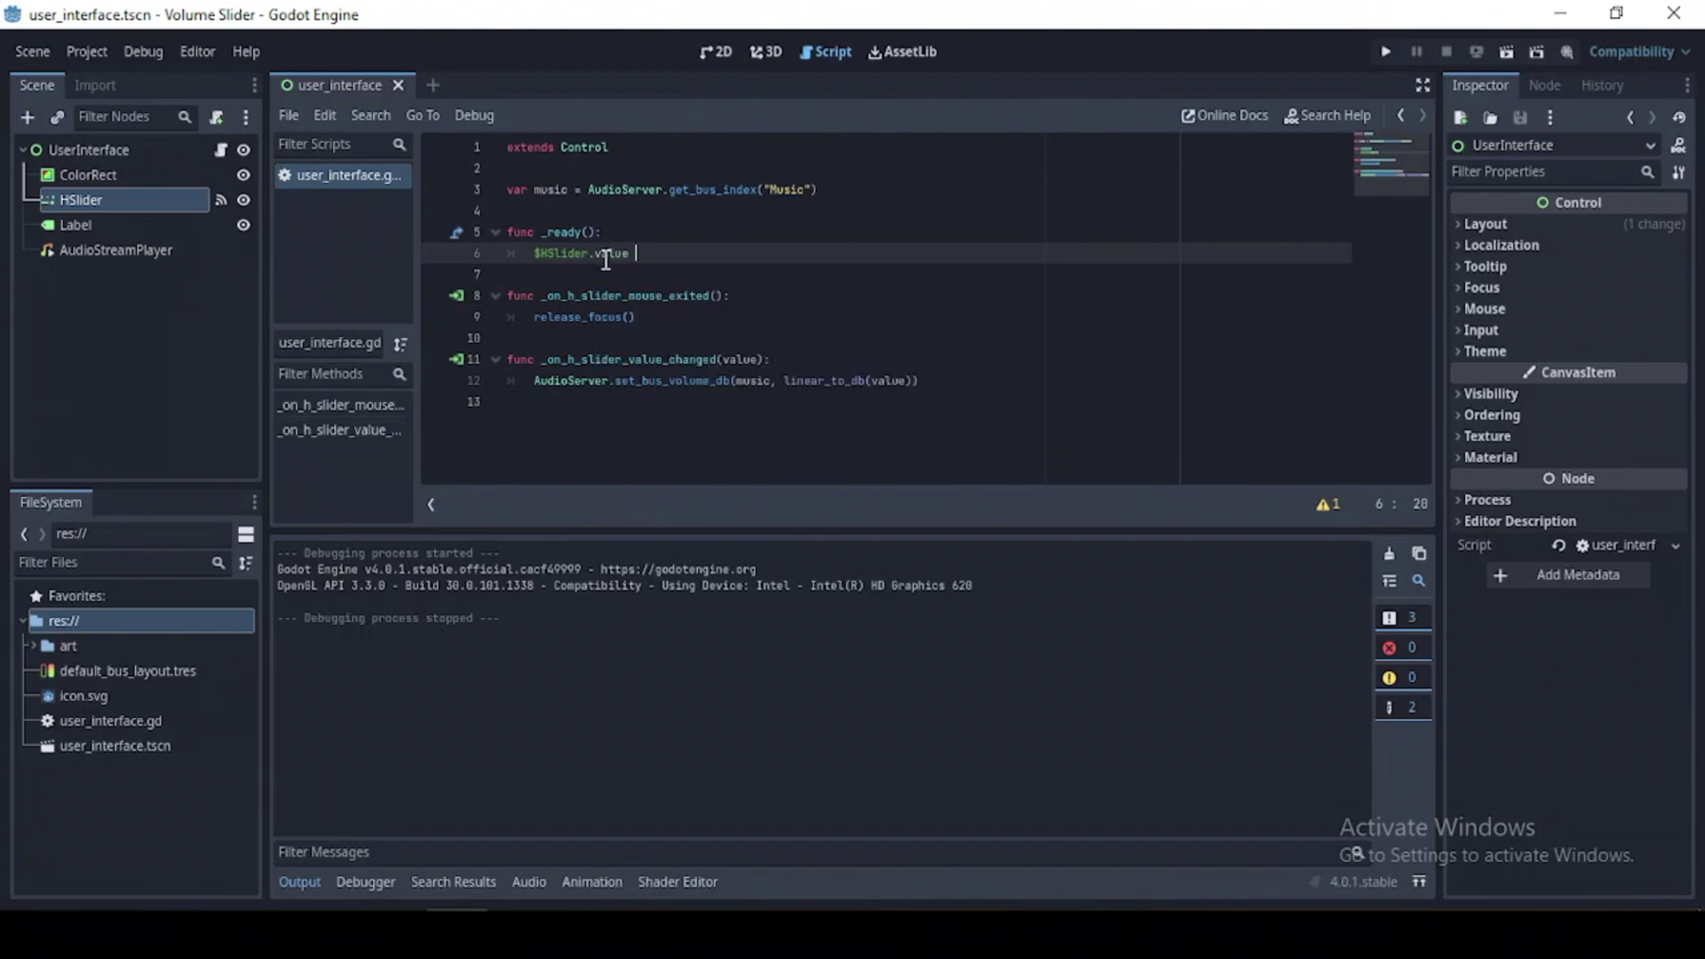
text(= )
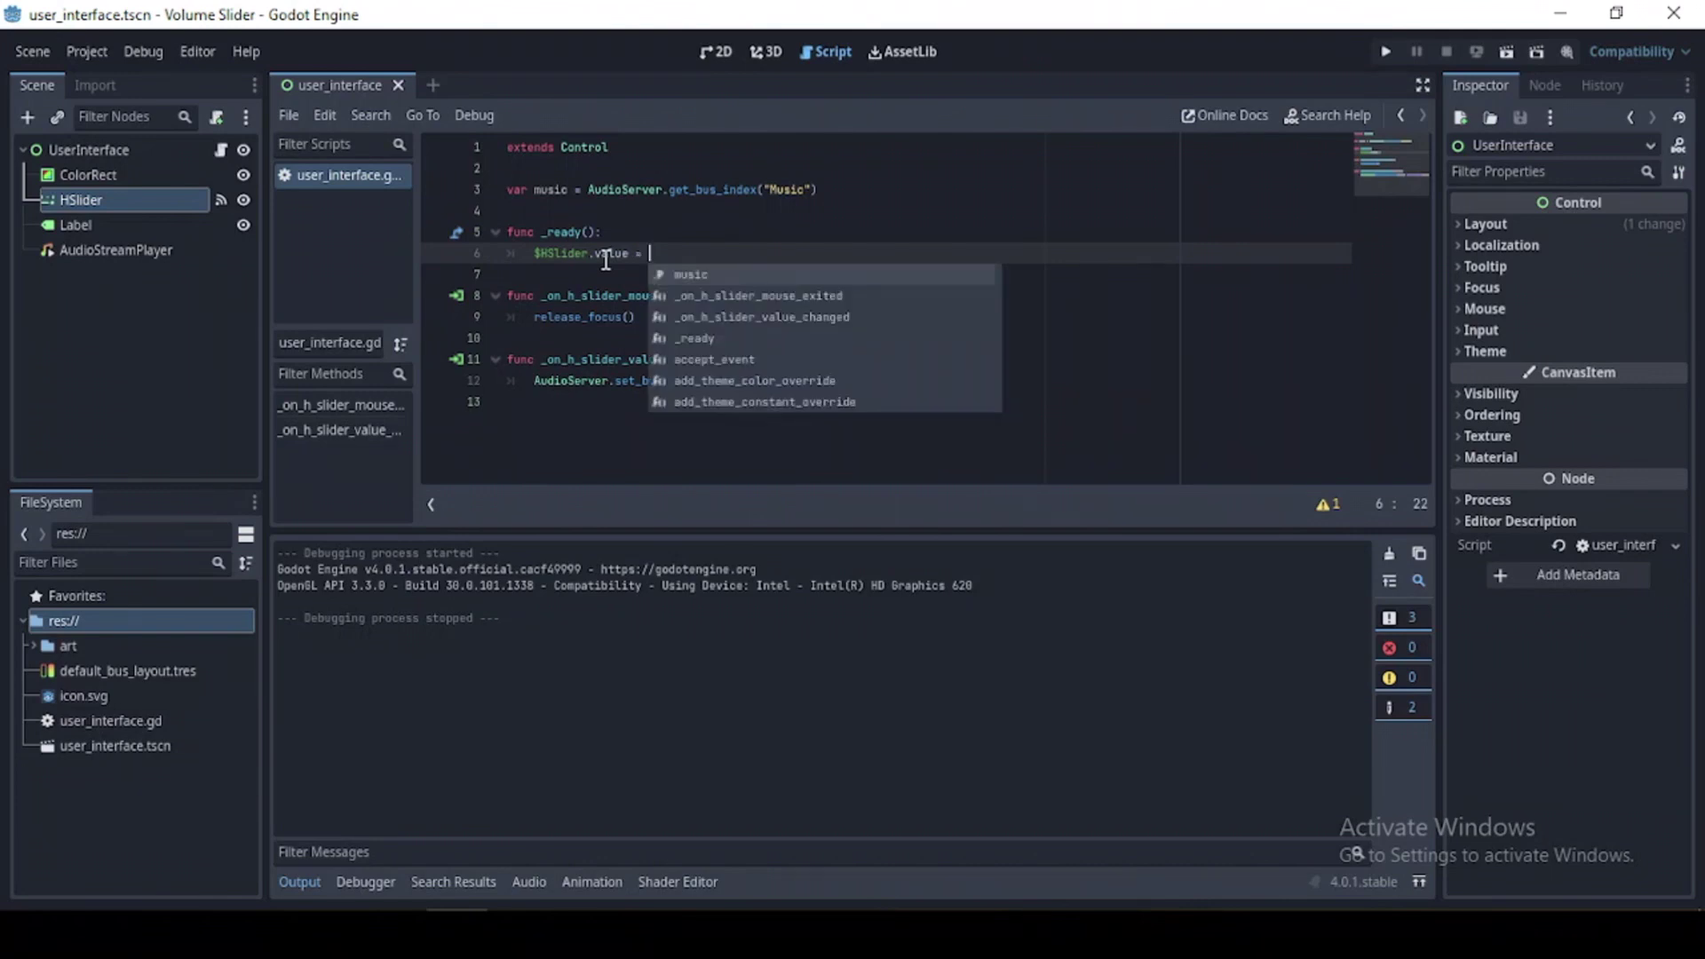
text(d)
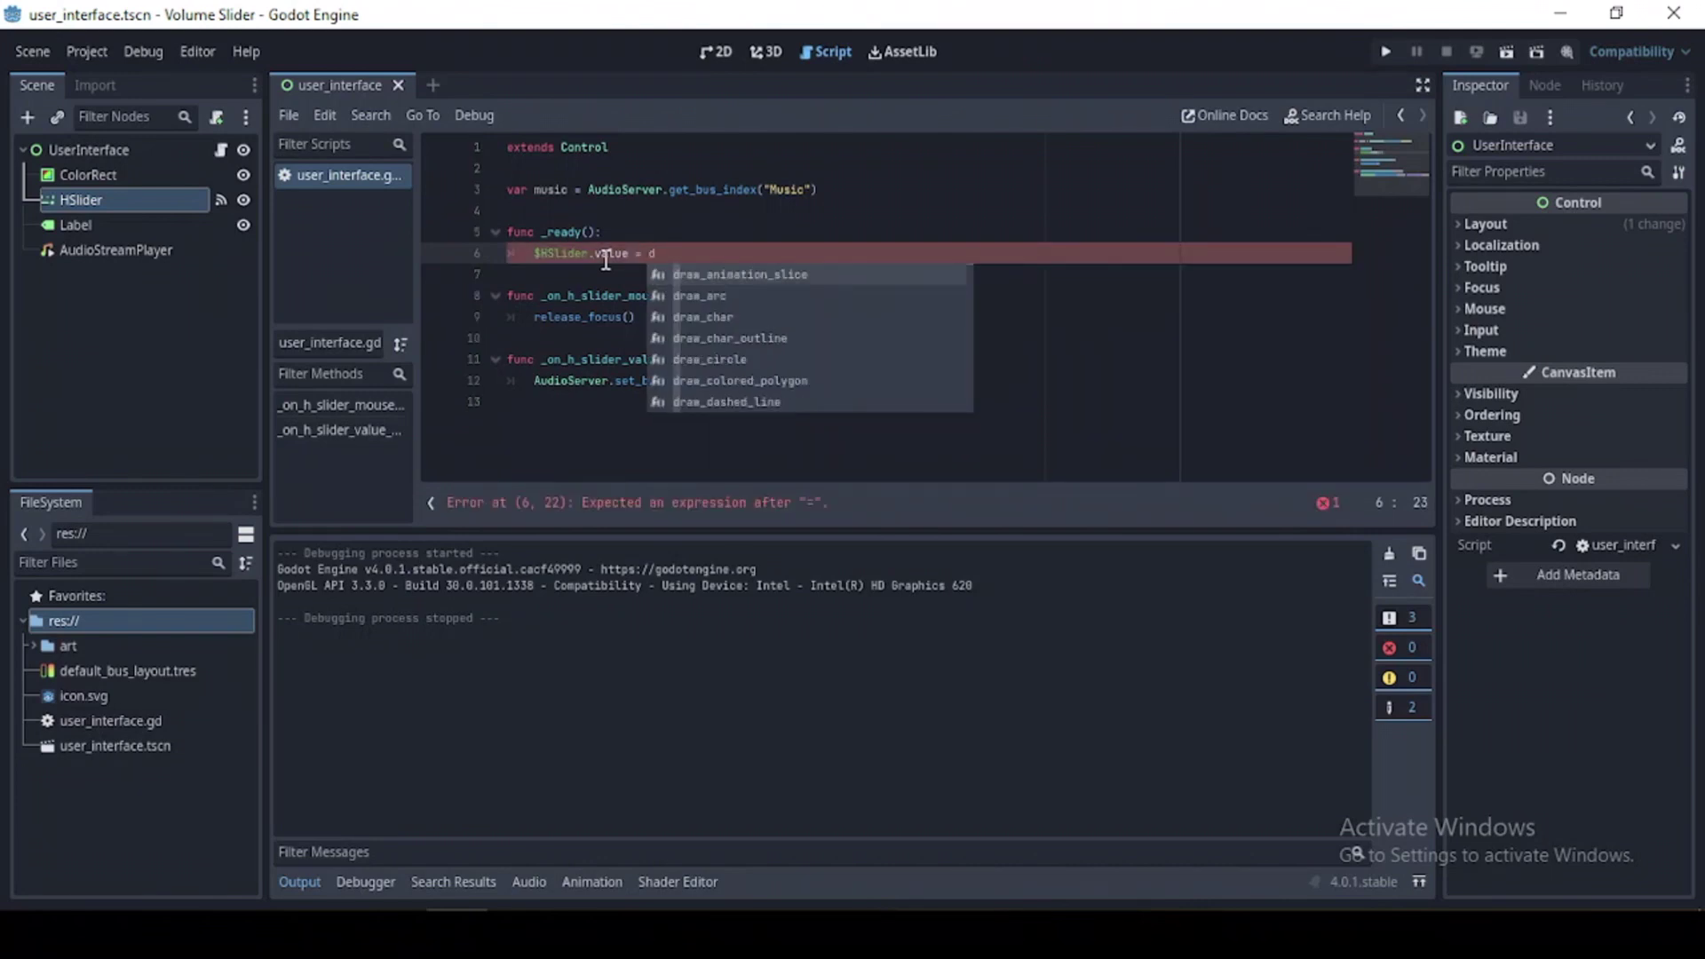
text(b)
key(Return)
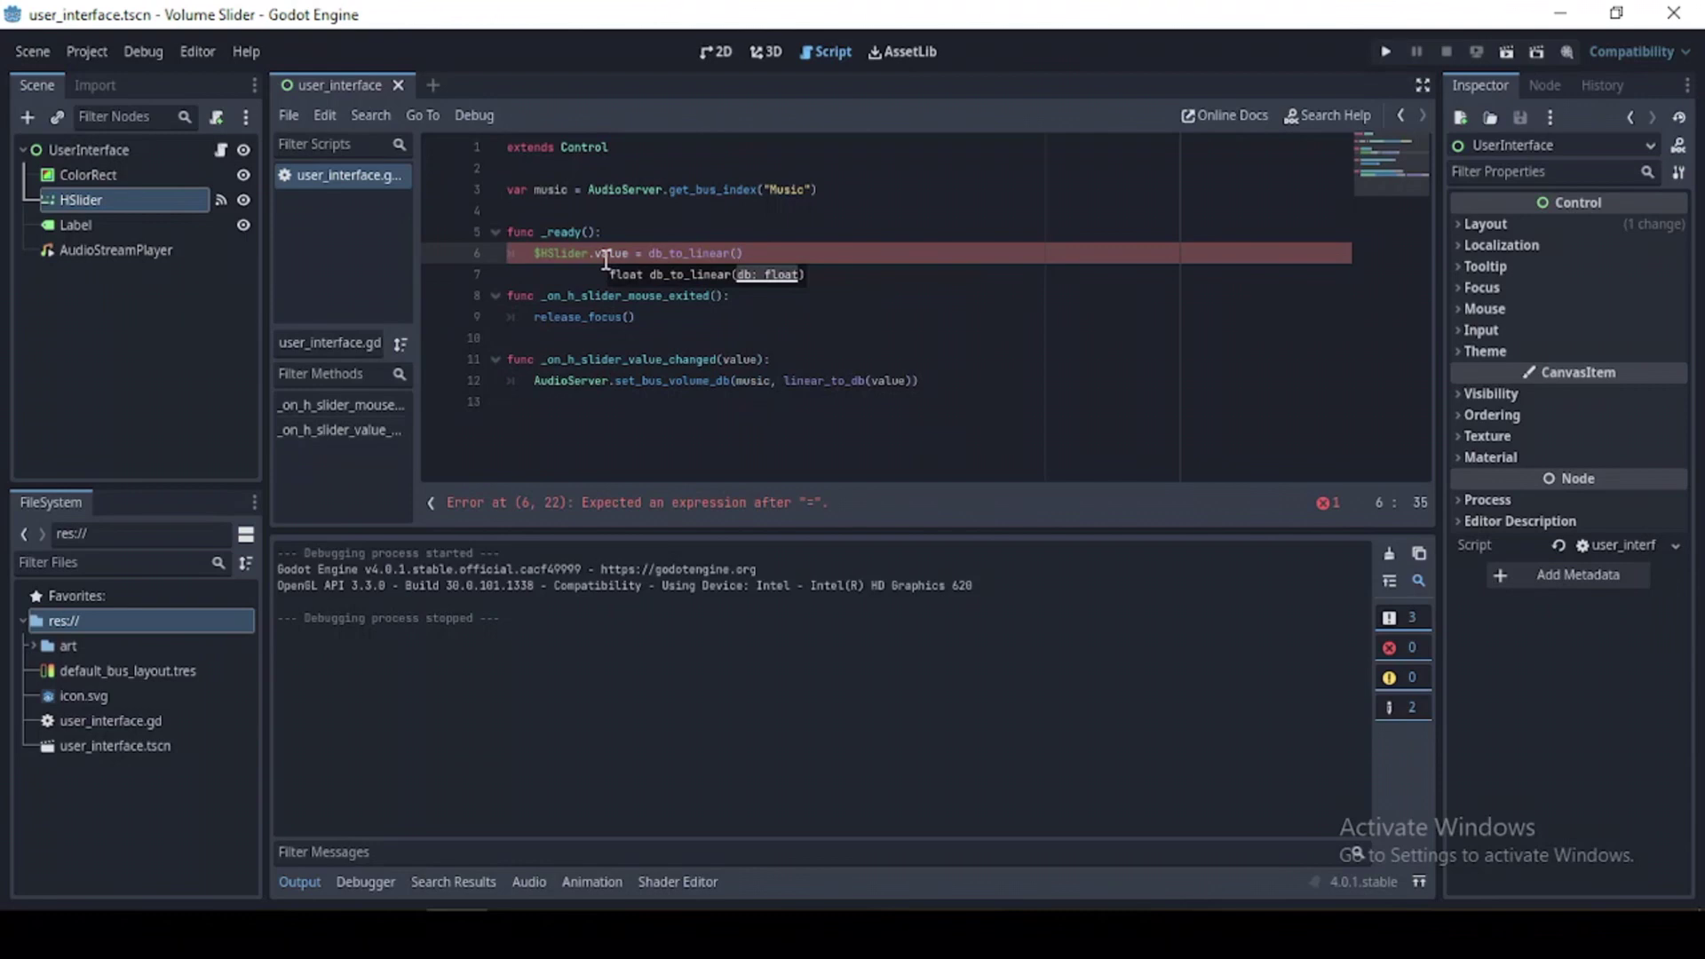
text(mu)
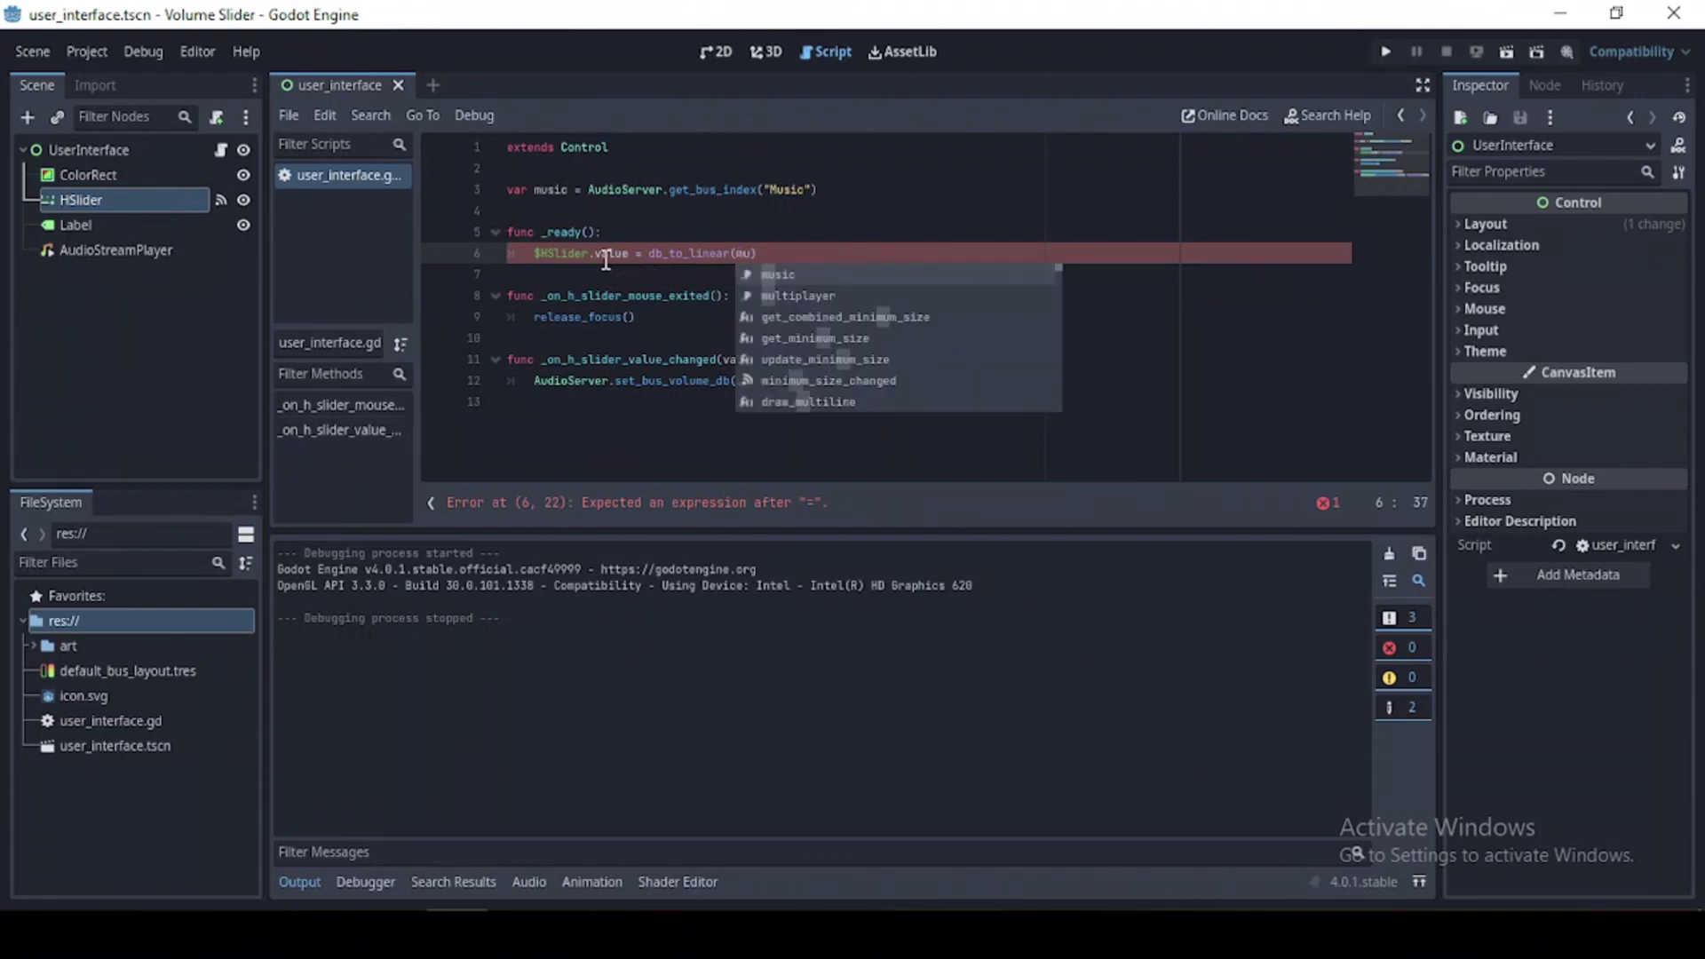
key(Return)
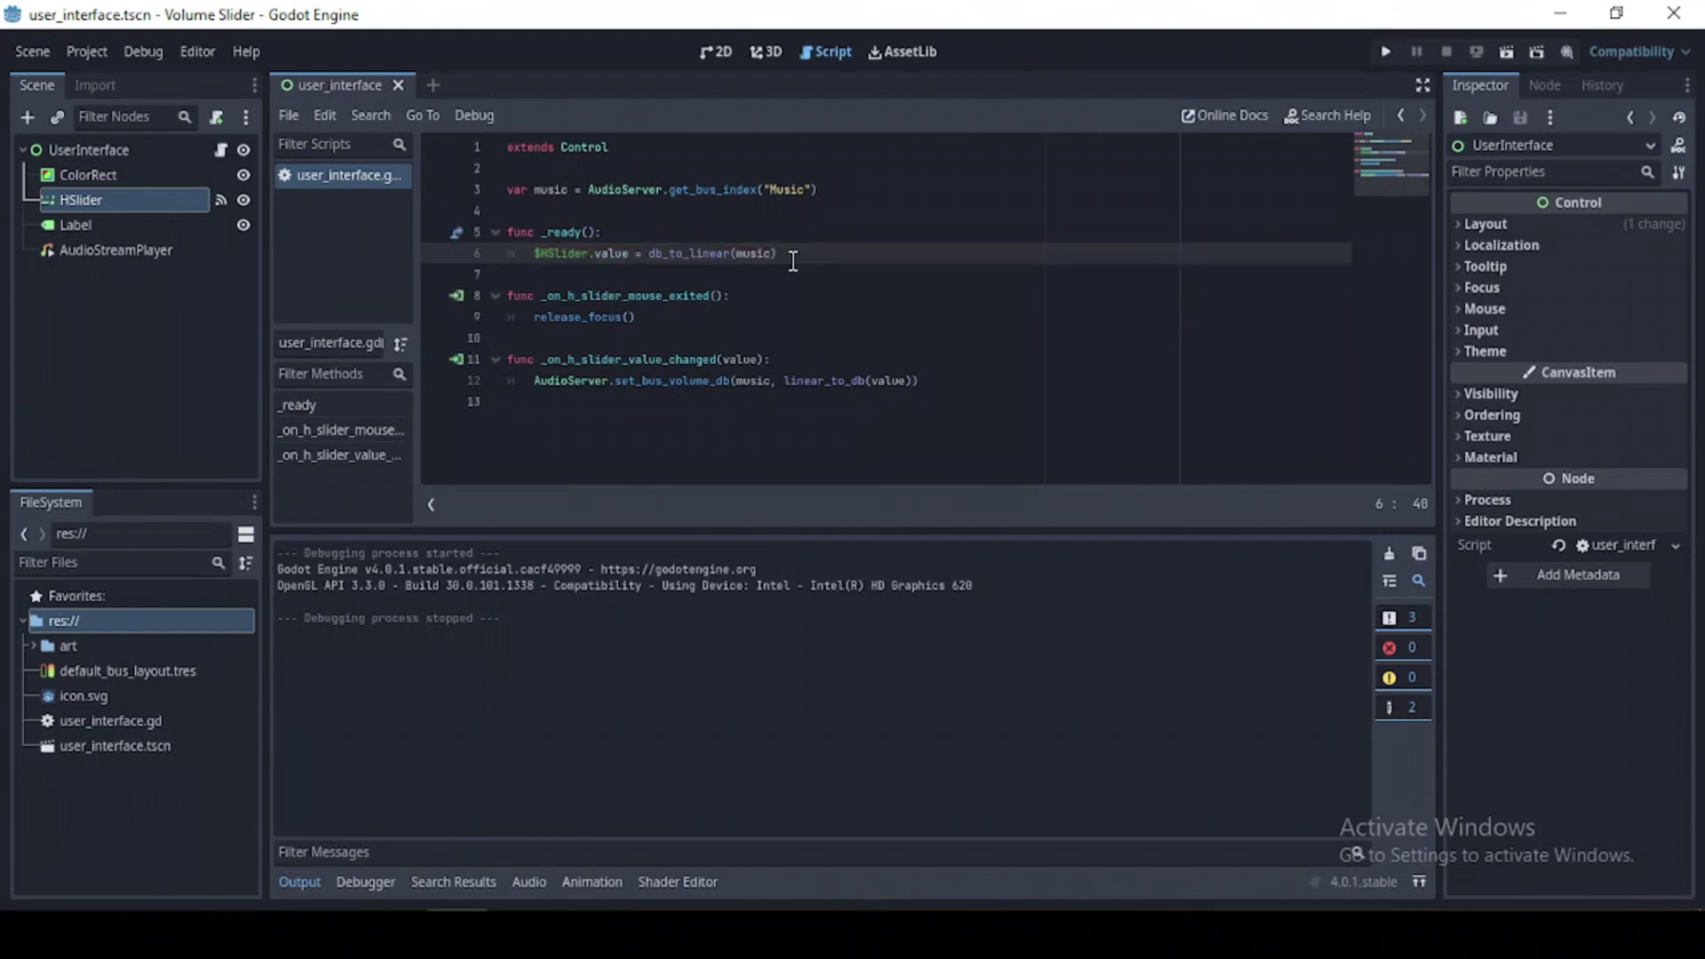
click(717, 51)
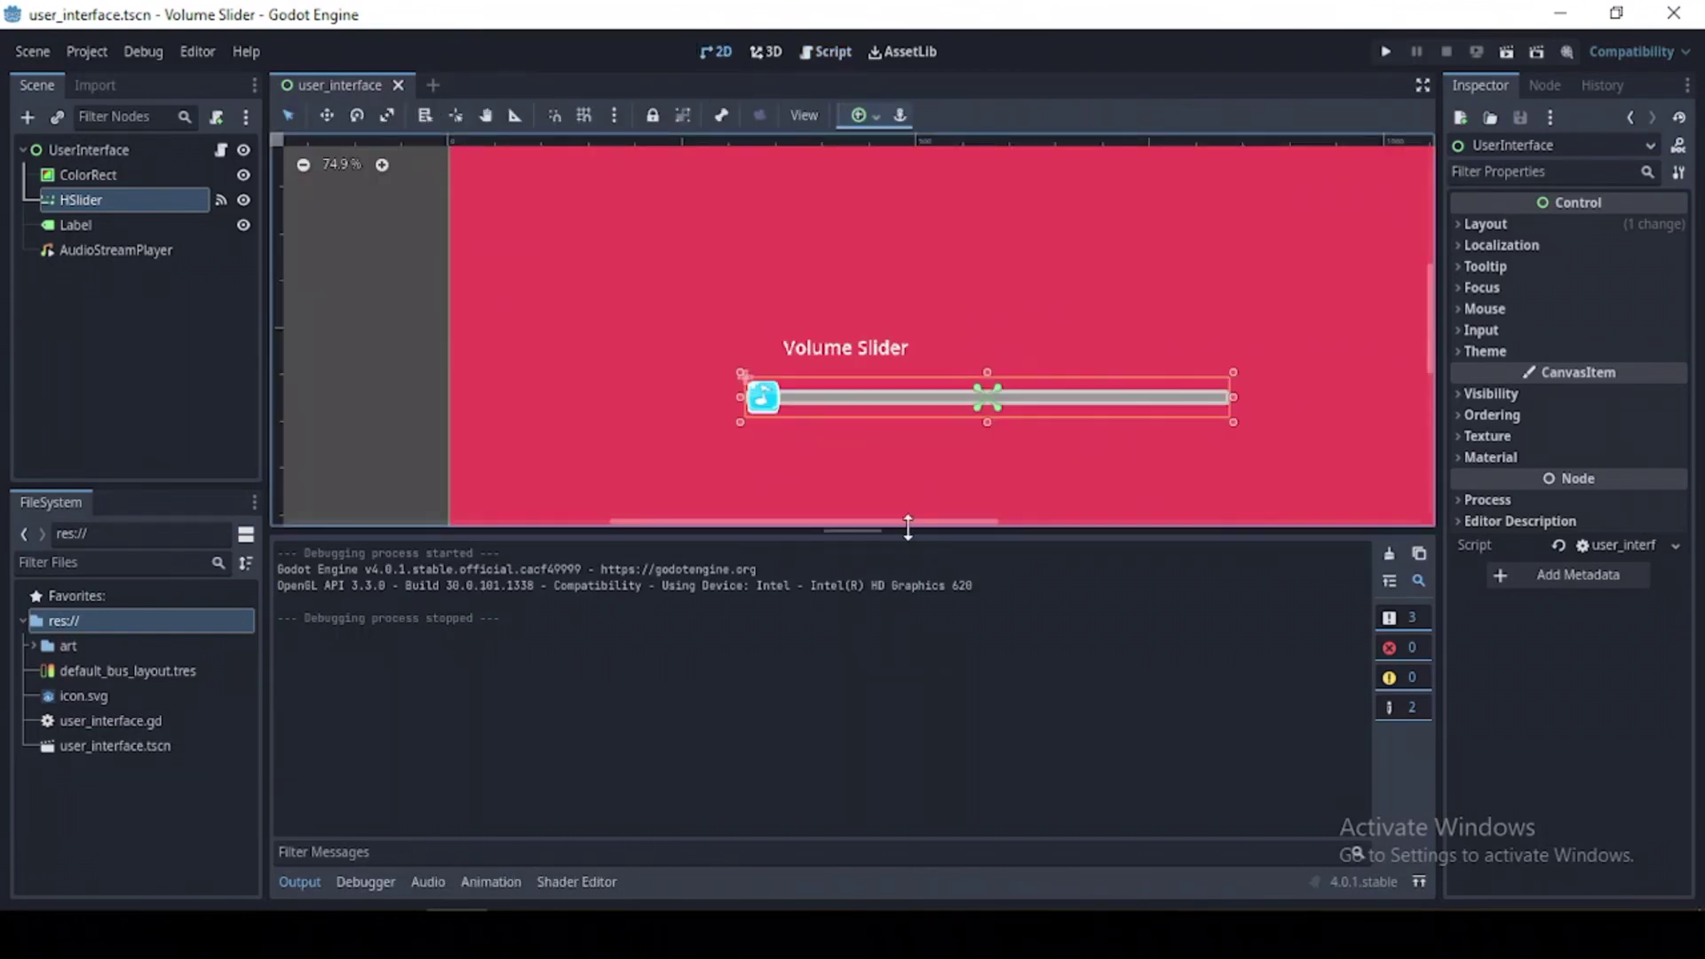
Enlarge the scene view, run Volume Slider and drag the full slider down to about halfway.
drag(906, 532, 945, 843)
key(F5)
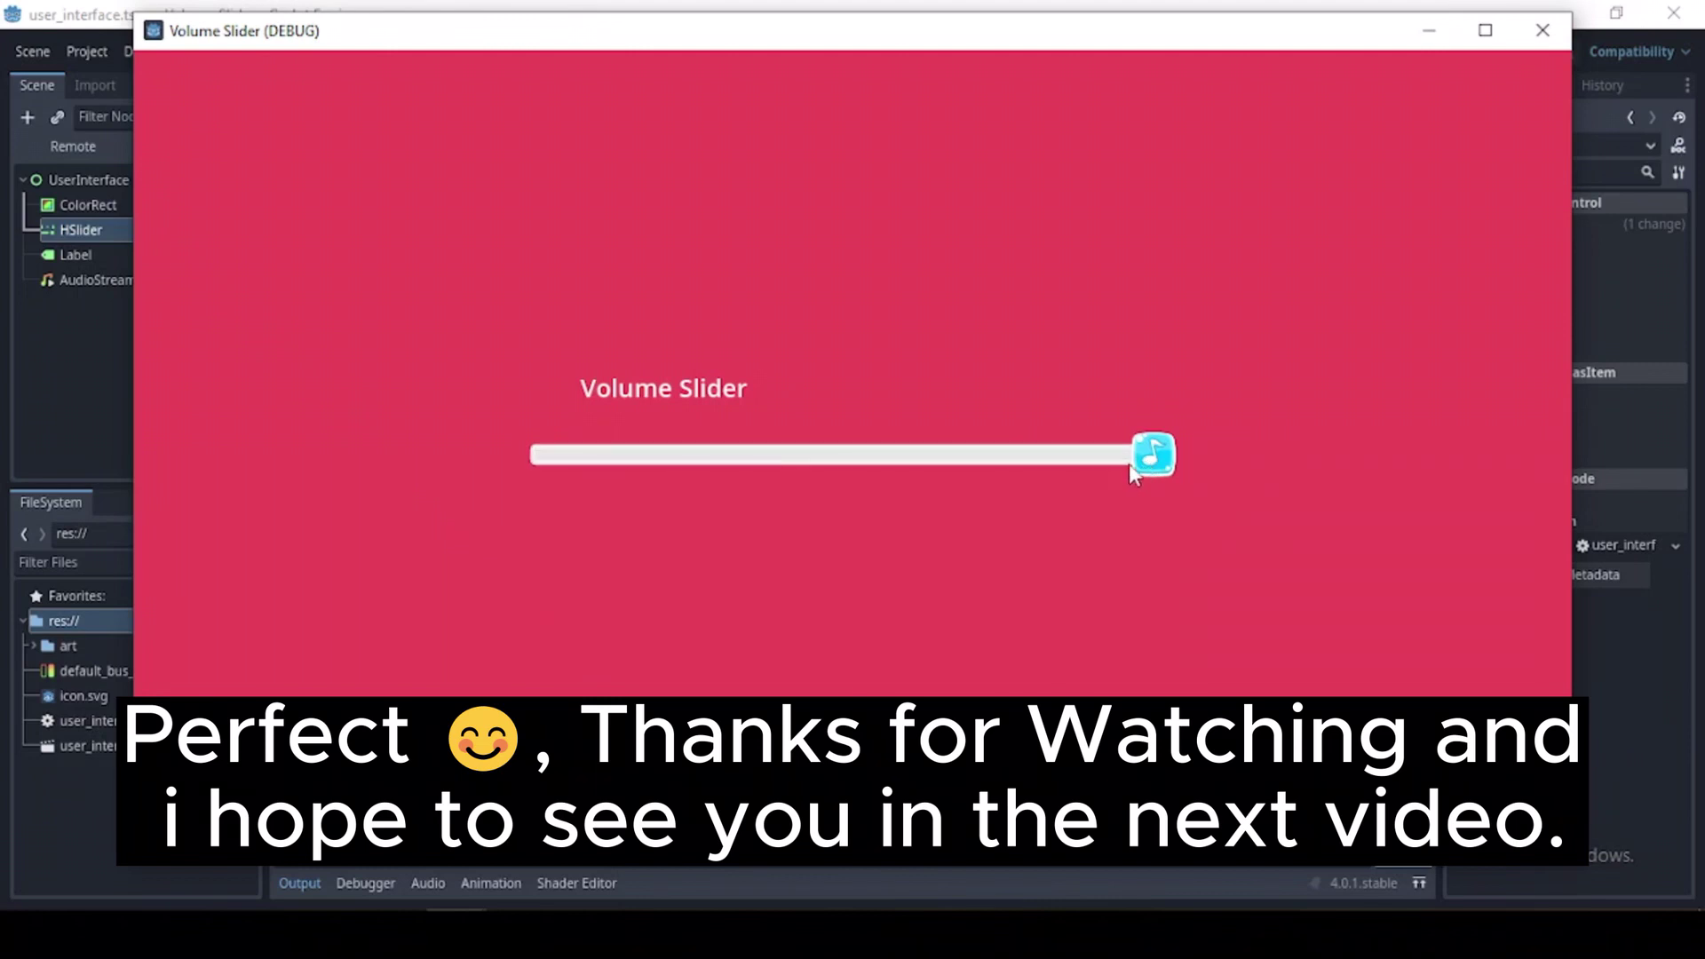
mouse_move(1151, 457)
mouse_down()
mouse_move(639, 514)
mouse_move(1273, 416)
mouse_up()
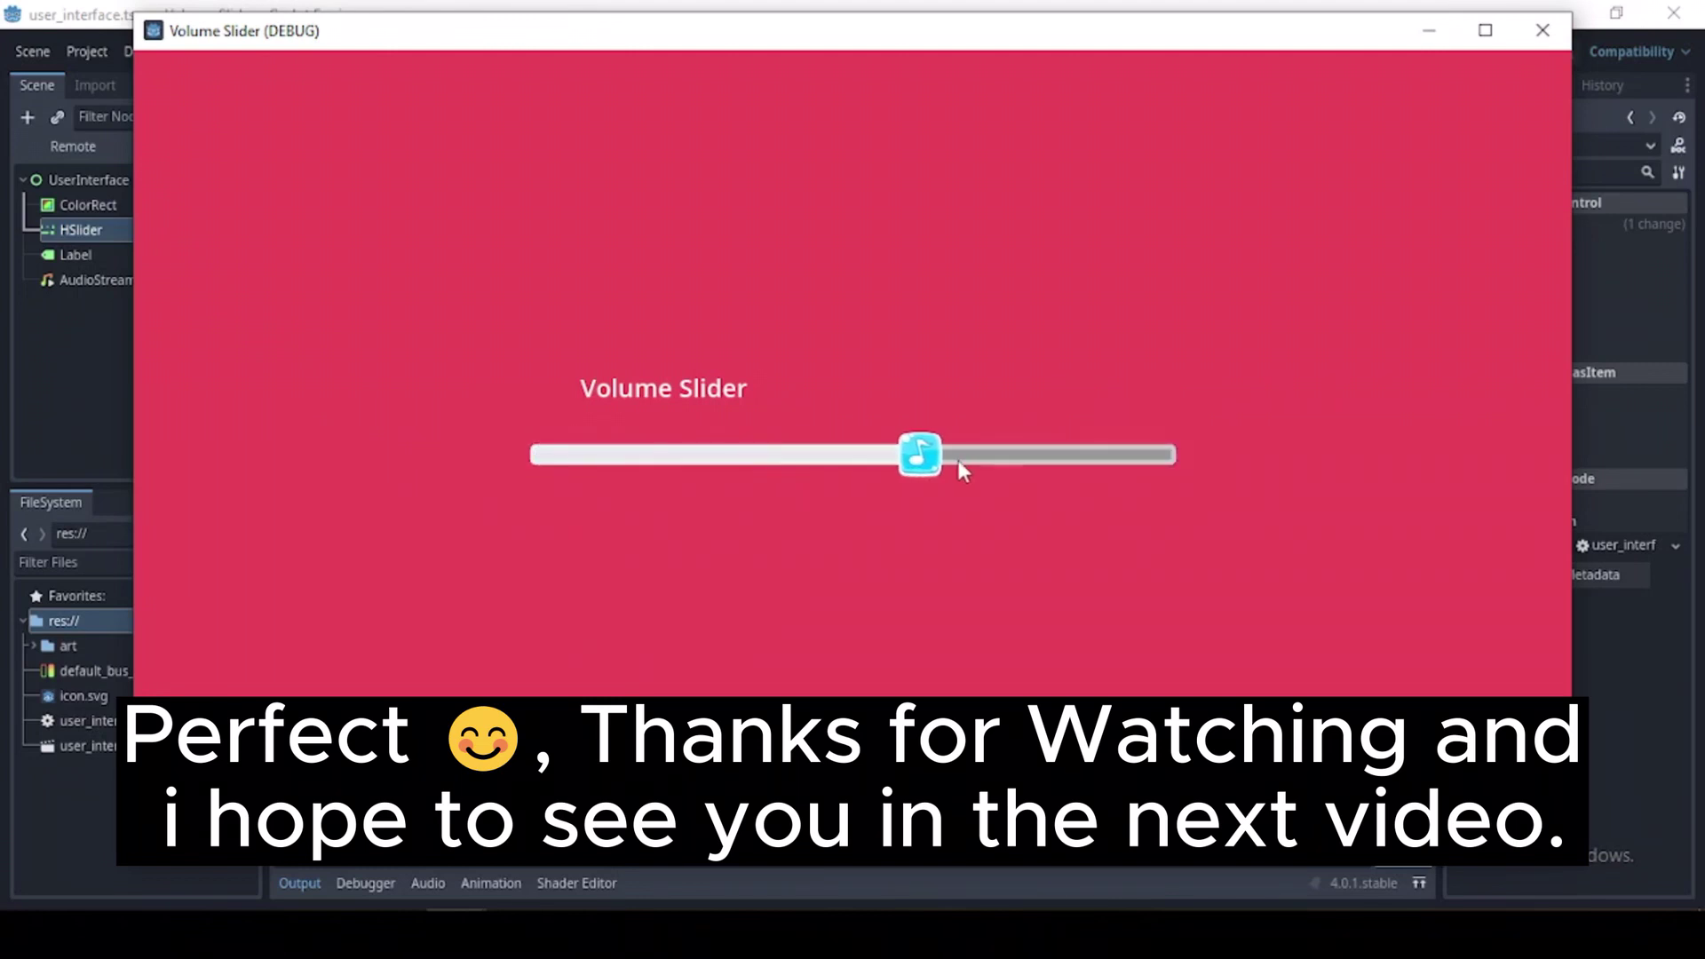